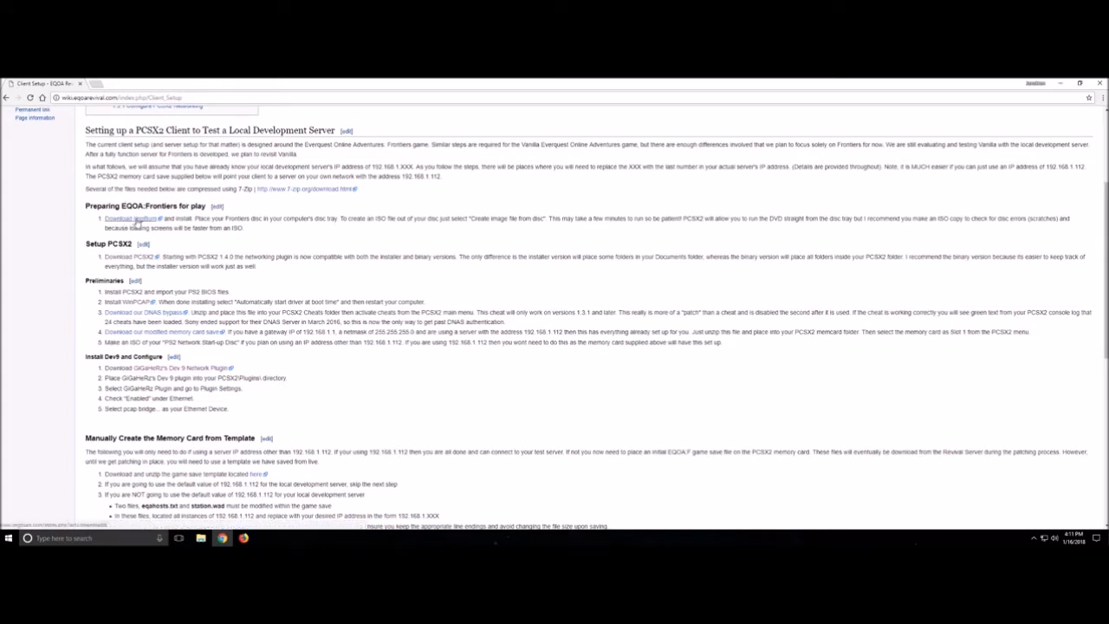
- Open the wiki's ImgBurn download link in a separate tab, view the mirror list, and close that page
right_click(136, 224)
click(154, 227)
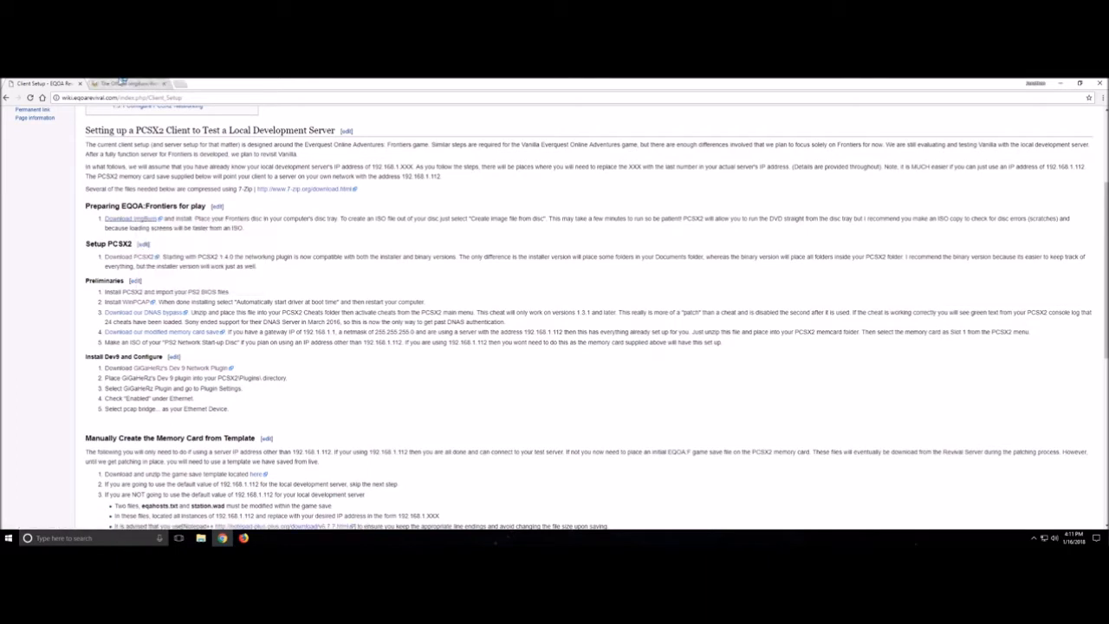
click(124, 84)
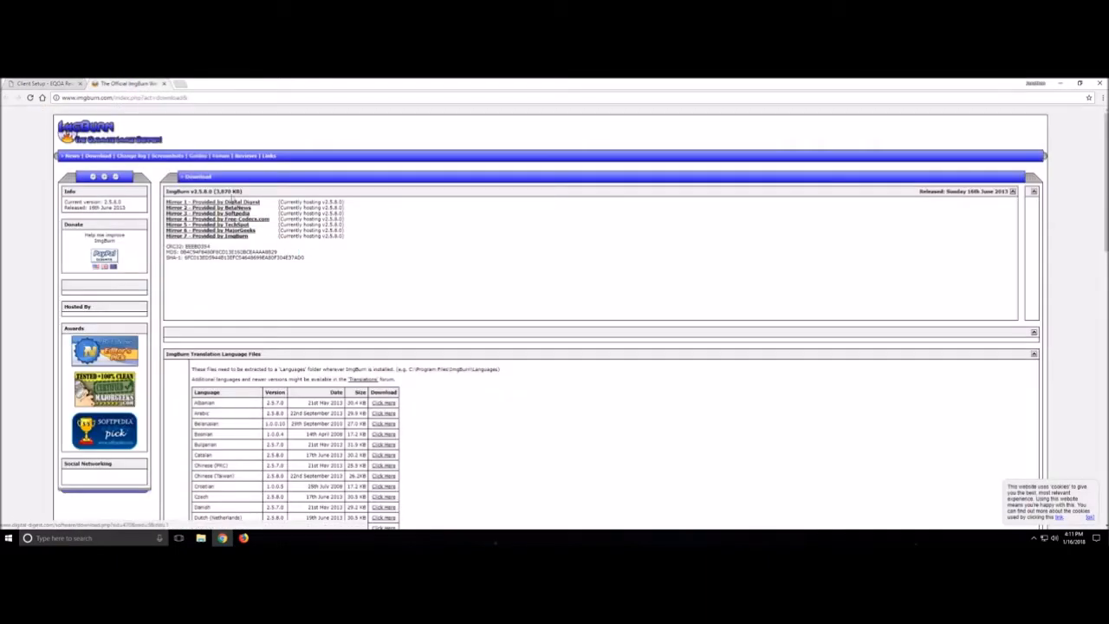
click(162, 83)
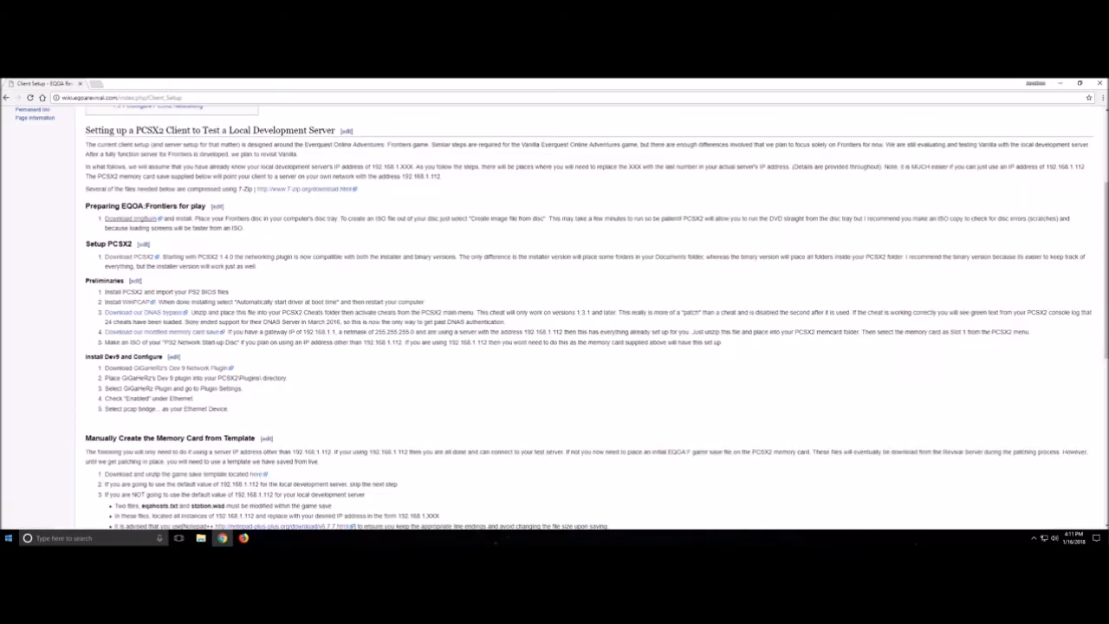
- Launch ImgBurn, look over its task options such as creating an image file from disc, and close it
key(super)
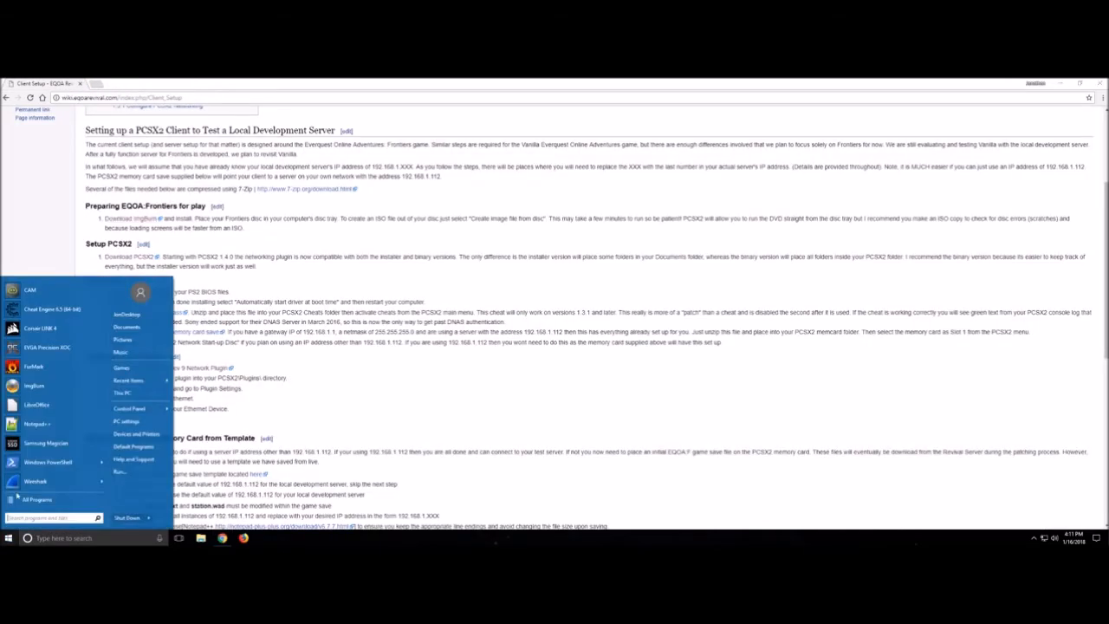
click(45, 389)
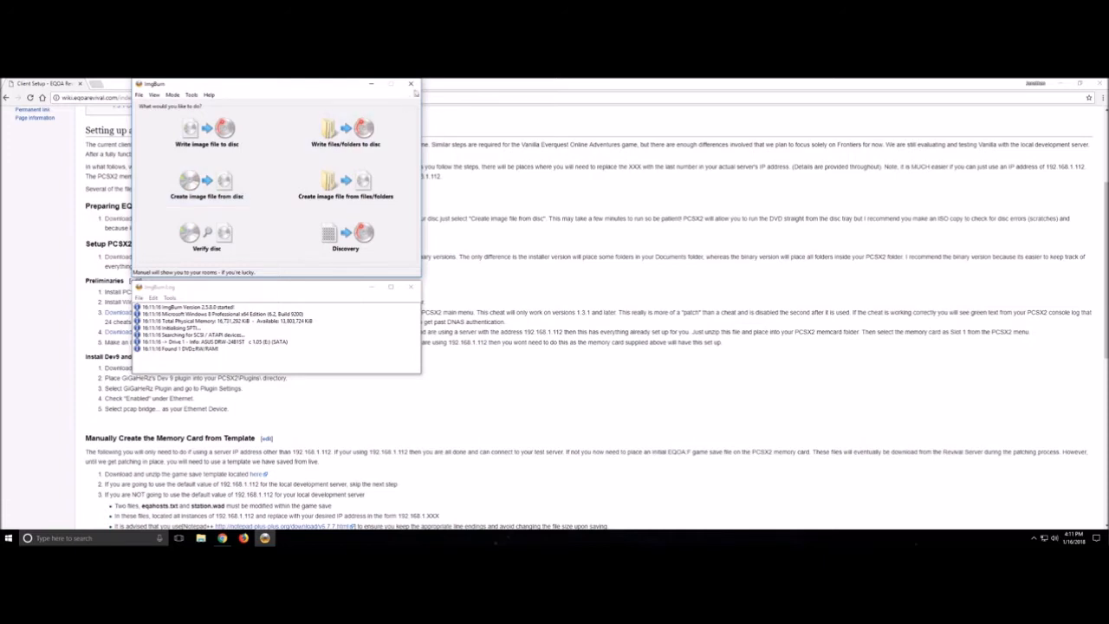
click(411, 84)
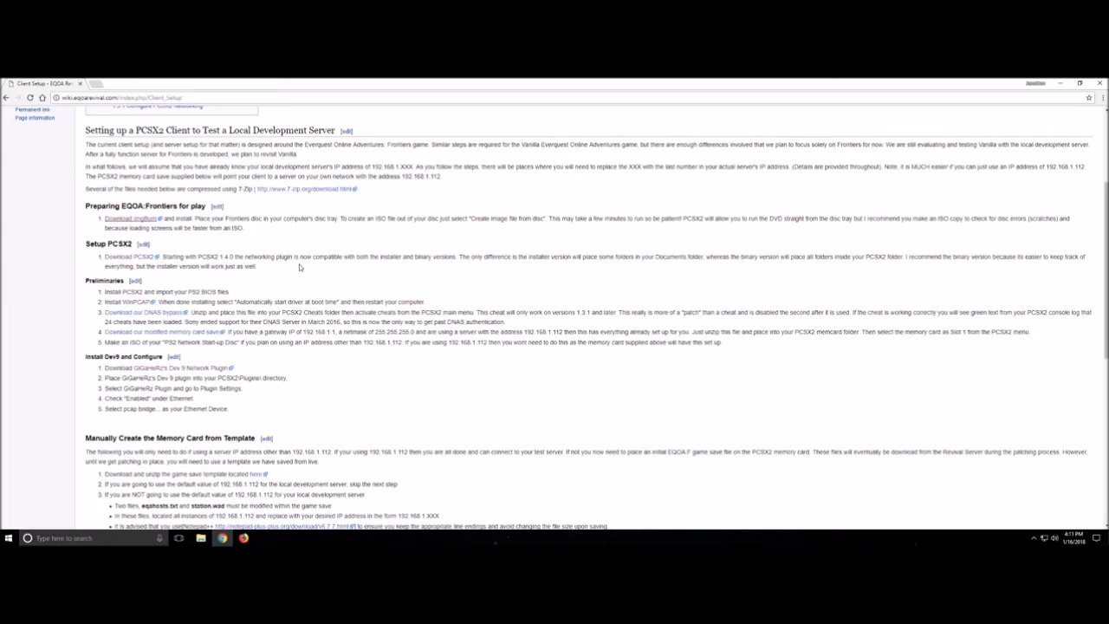
- Follow the wiki's PCSX2 download link to the Windows releases and download the PCSX2 1.4.0 Windows Binary
right_click(141, 258)
click(173, 263)
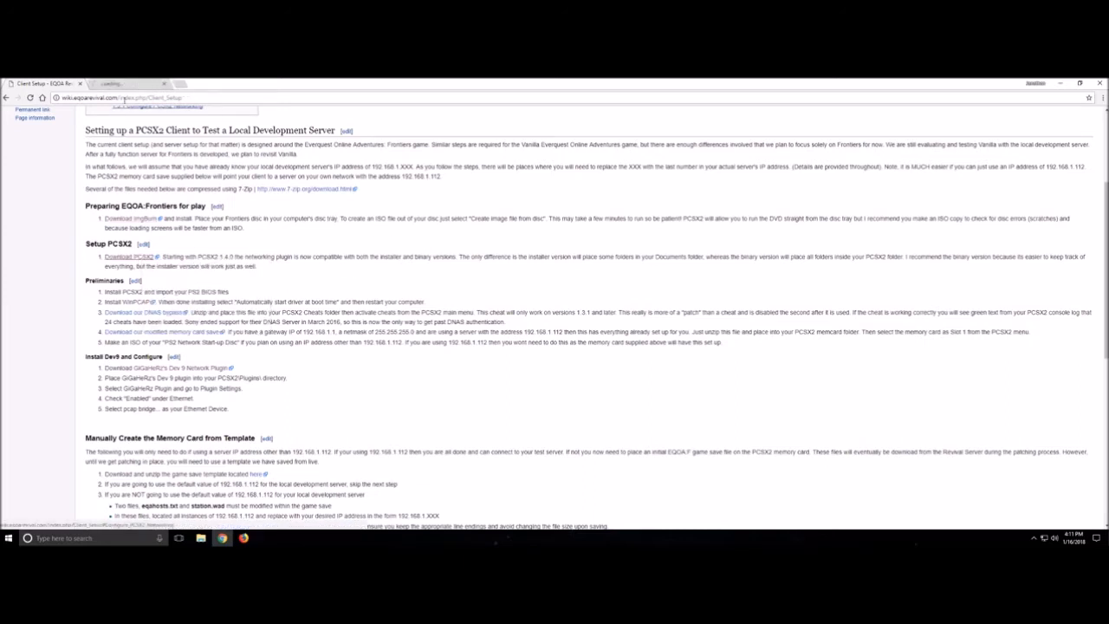
click(125, 83)
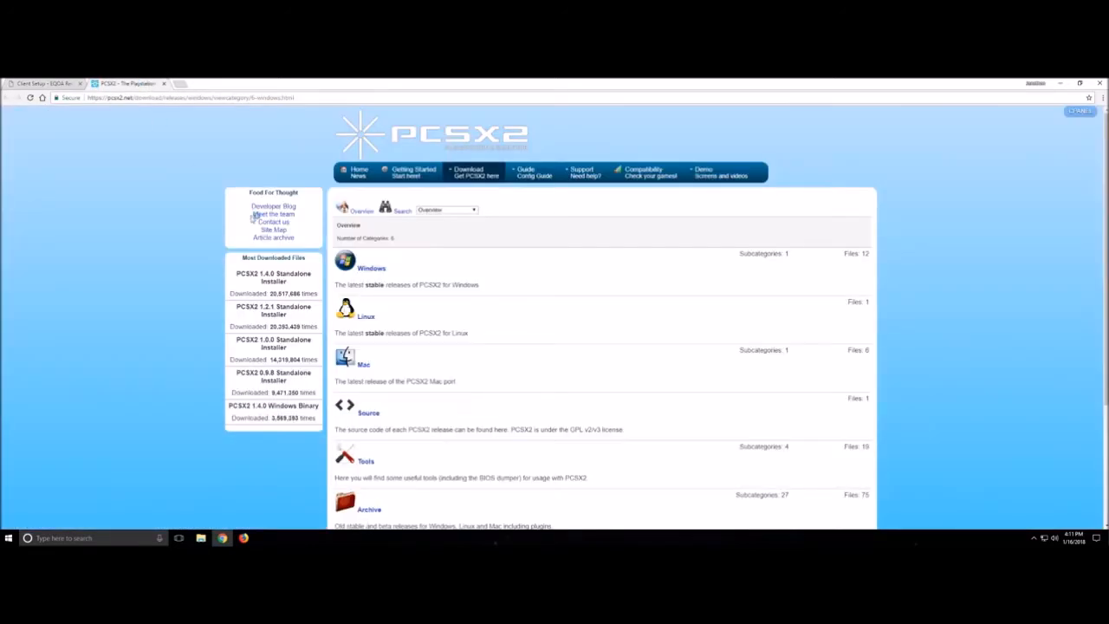
click(373, 269)
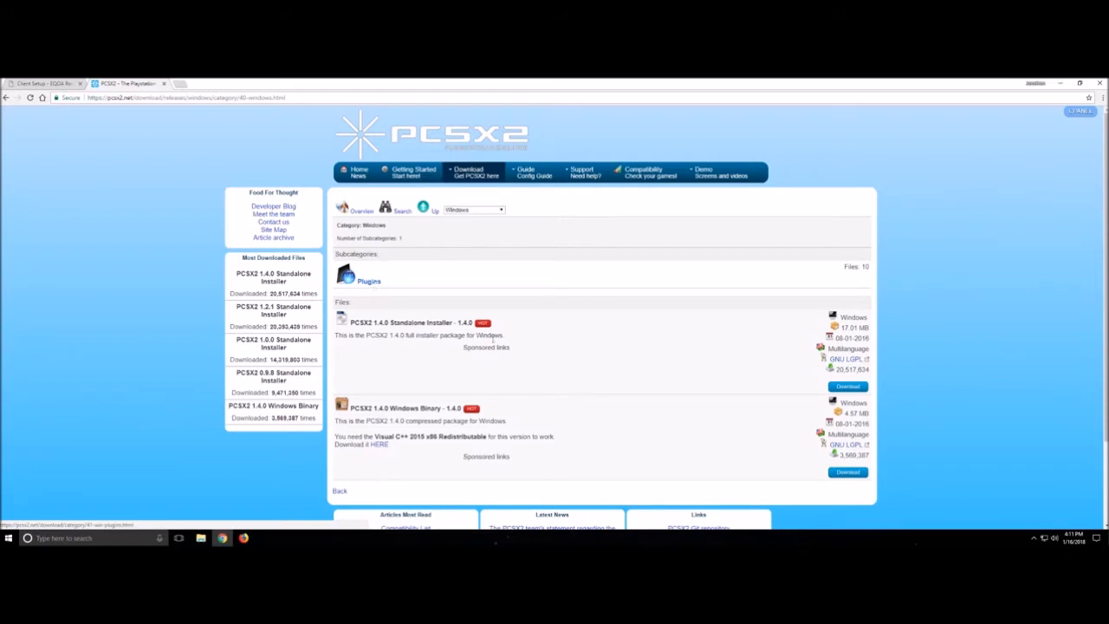
scroll(502, 383, down, 1)
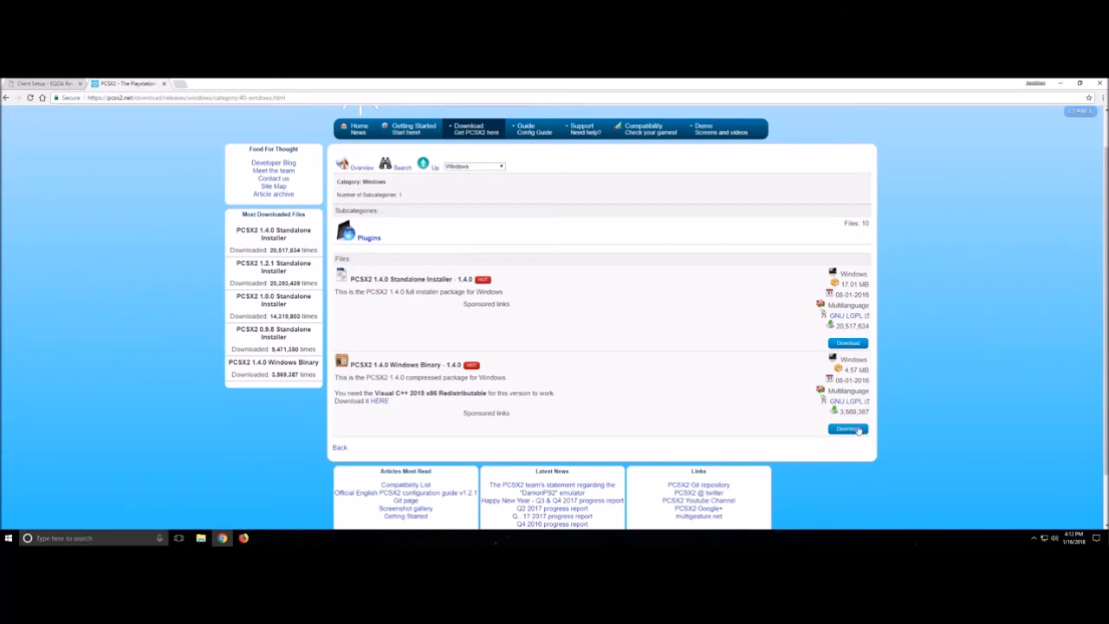
click(854, 430)
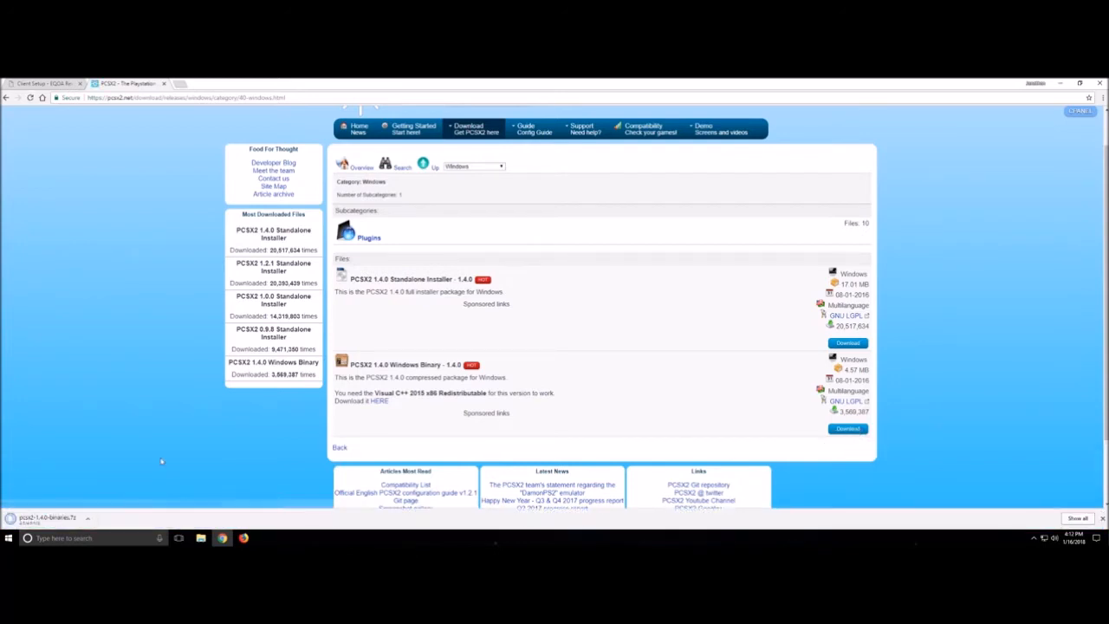
- Show the downloaded pcsx2-1.4.0-binaries.7z in its folder and extract it with 7-Zip into its own pcsx2-1.4.0-binaries folder
click(89, 518)
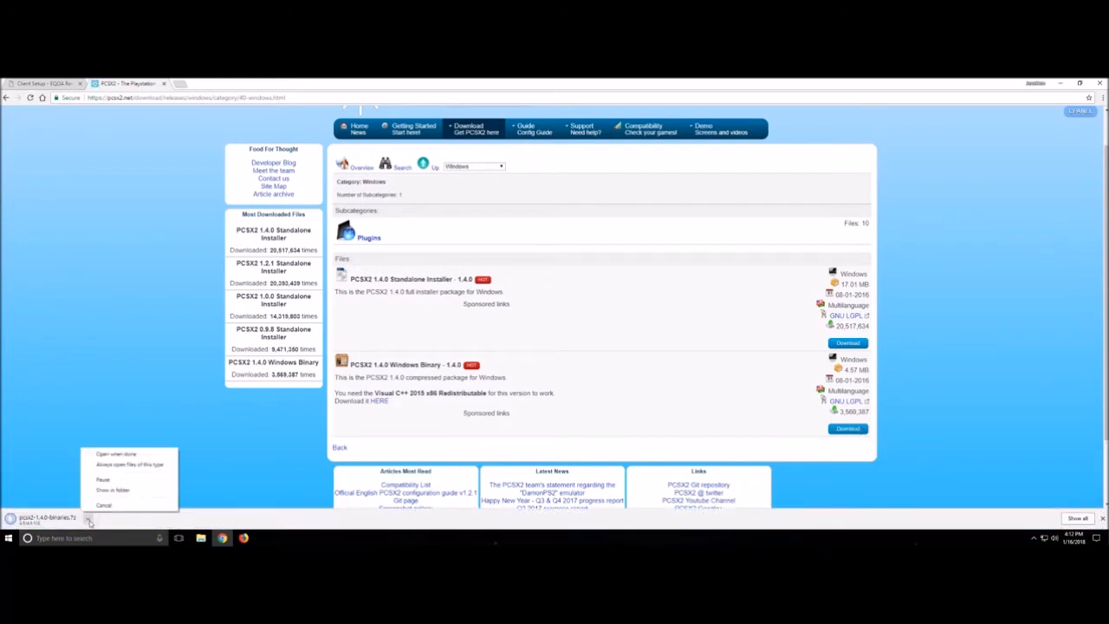
click(133, 492)
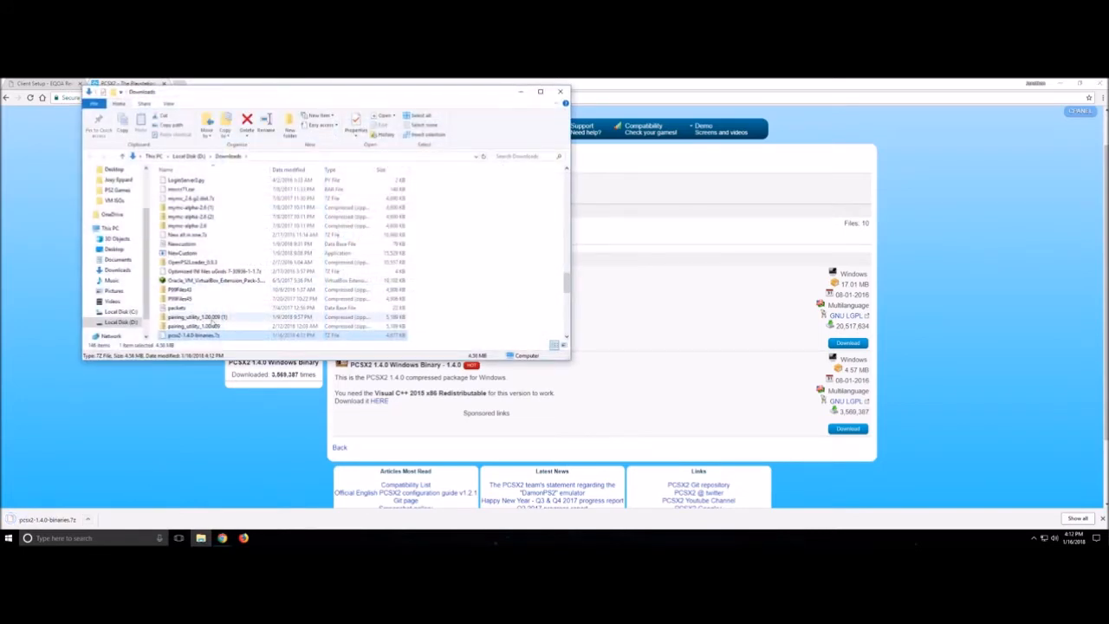
right_click(210, 336)
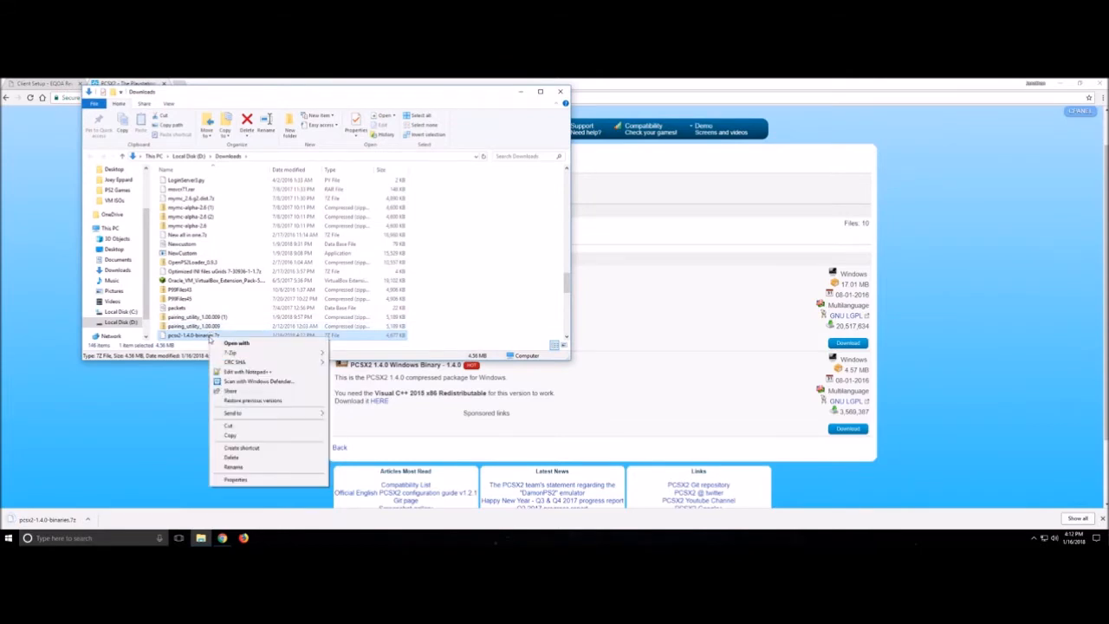
mouse_move(240, 353)
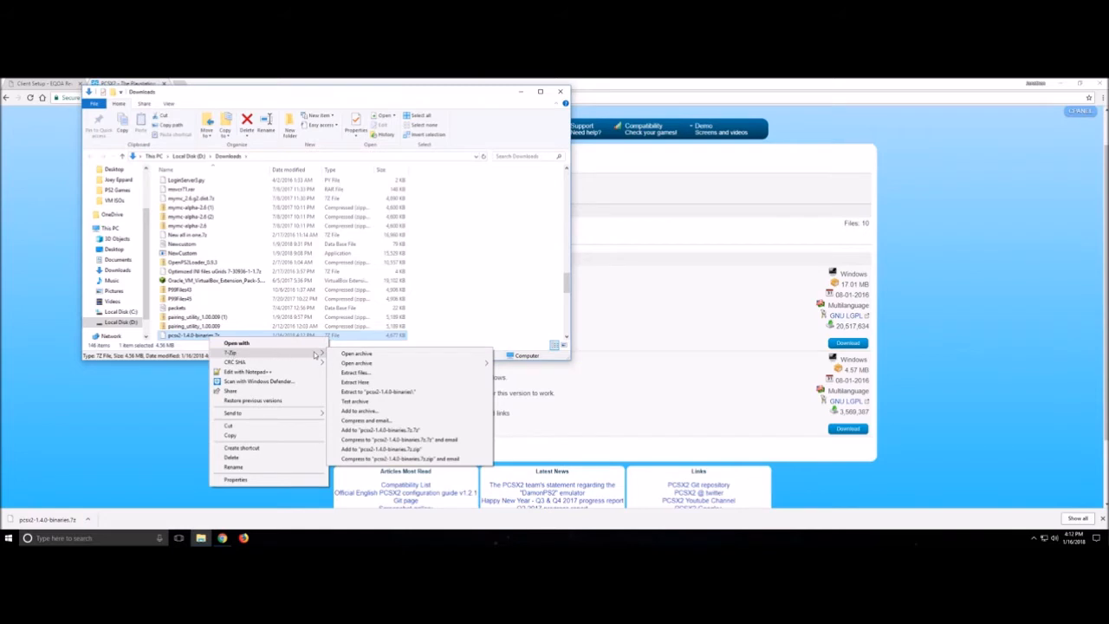
click(384, 393)
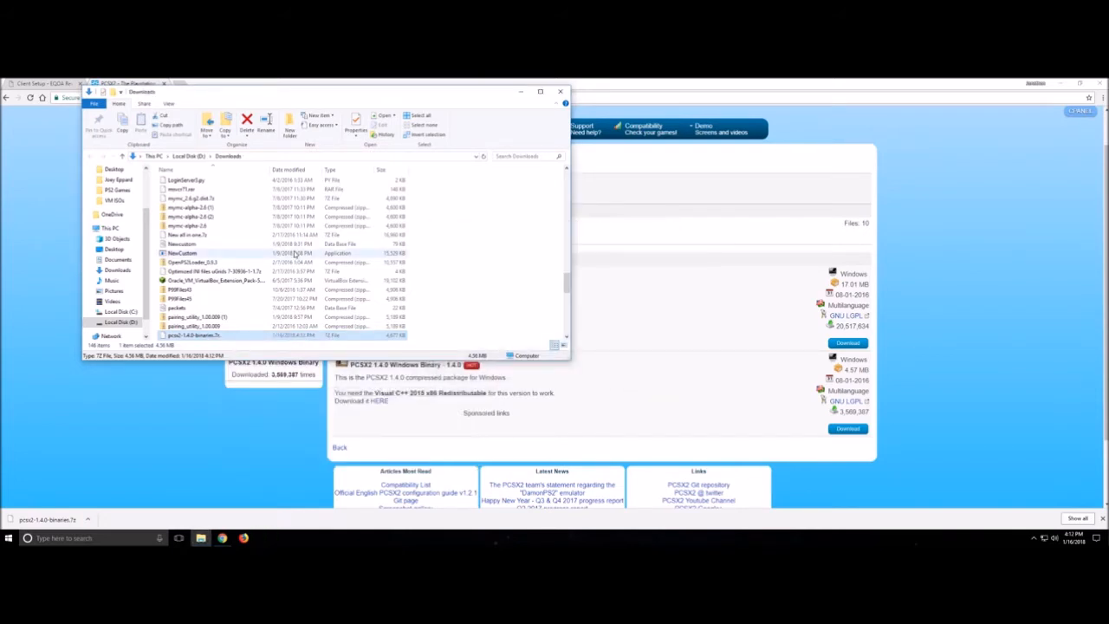
- Rename the extracted pcsx2-1.4.0-binaries folder in Downloads as pcsx2-1.4.0
scroll(392, 280, up, 5)
scroll(393, 279, up, 15)
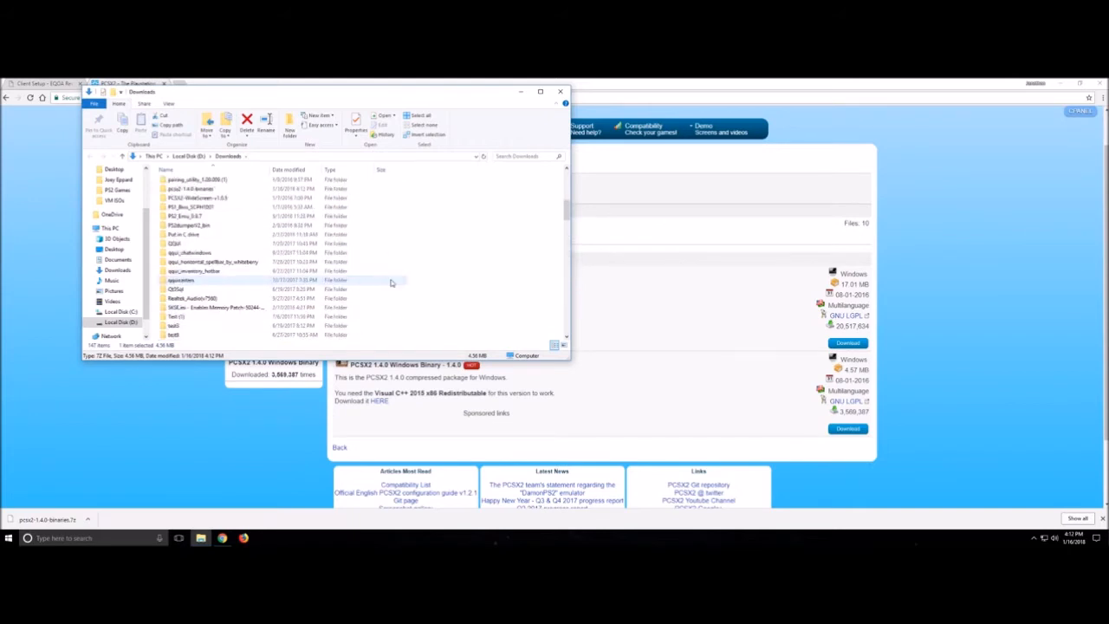
click(213, 272)
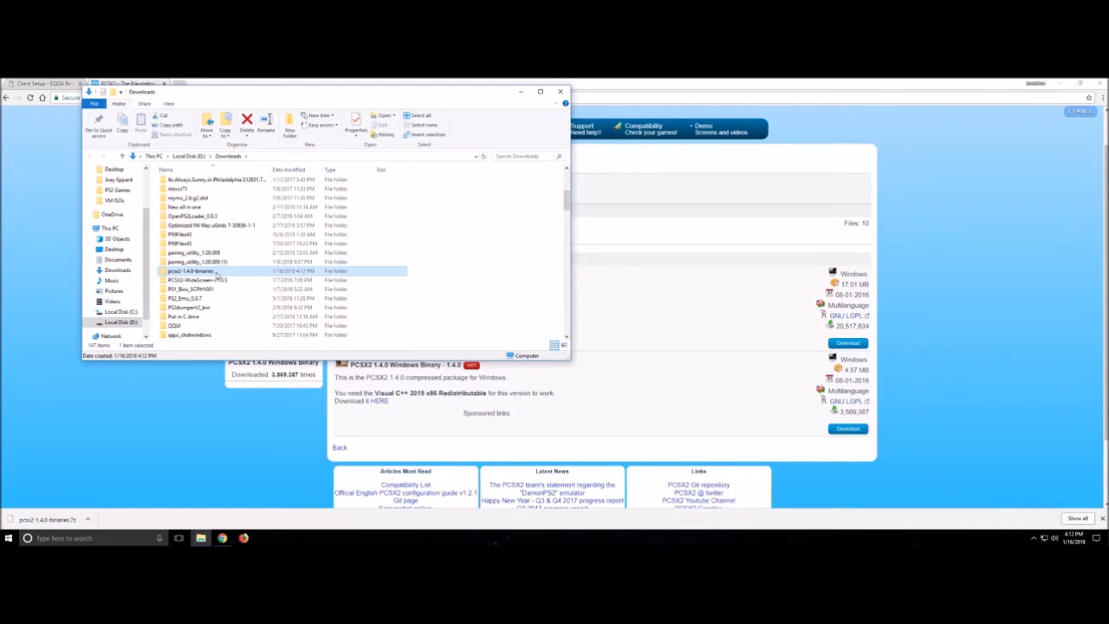
click(216, 272)
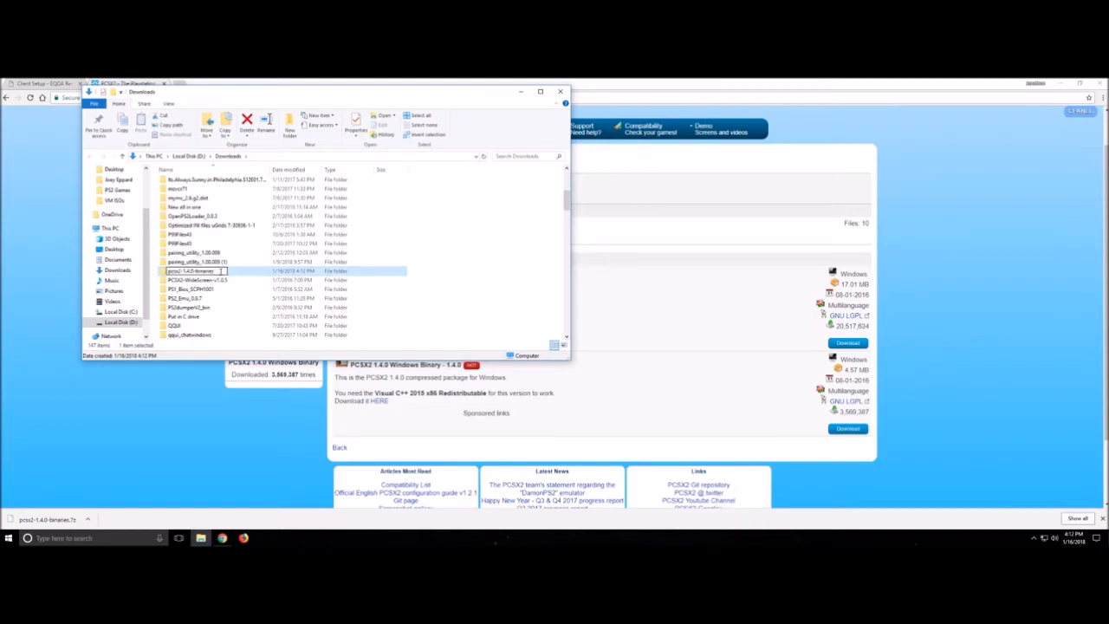
key(BackSpace)
key(BackSpace)
key(BackSpace)
key(BackSpace)
key(BackSpace)
key(BackSpace)
key(BackSpace)
key(BackSpace)
key(BackSpace)
key(Return)
- Move the pcsx2-1.4.0 folder from Downloads into Program Files on Local Disk (D:)
right_click(196, 276)
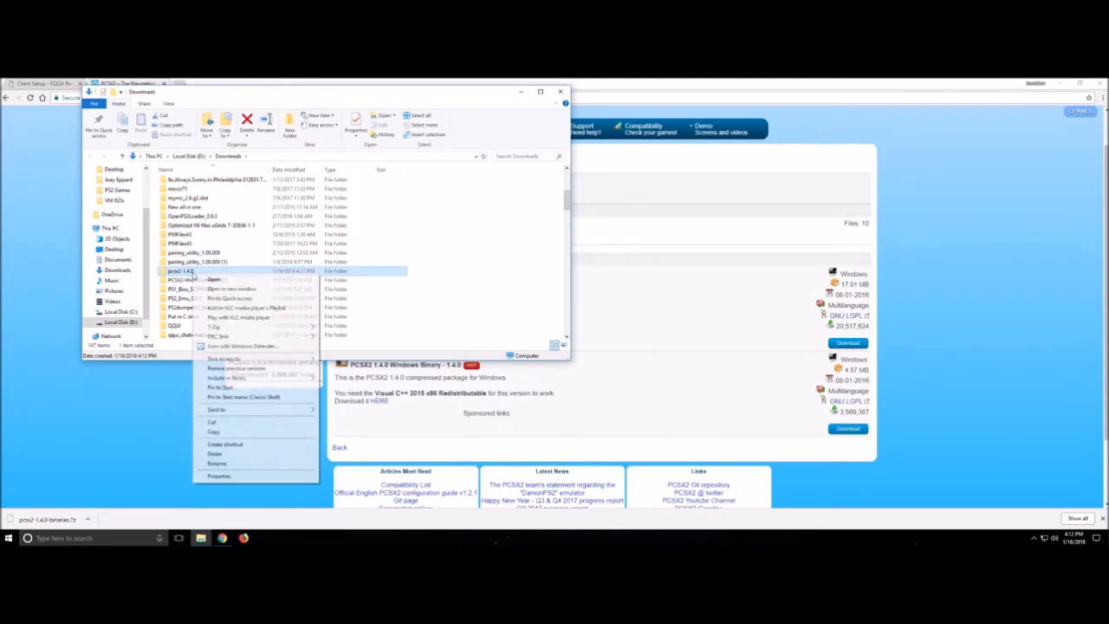
click(213, 423)
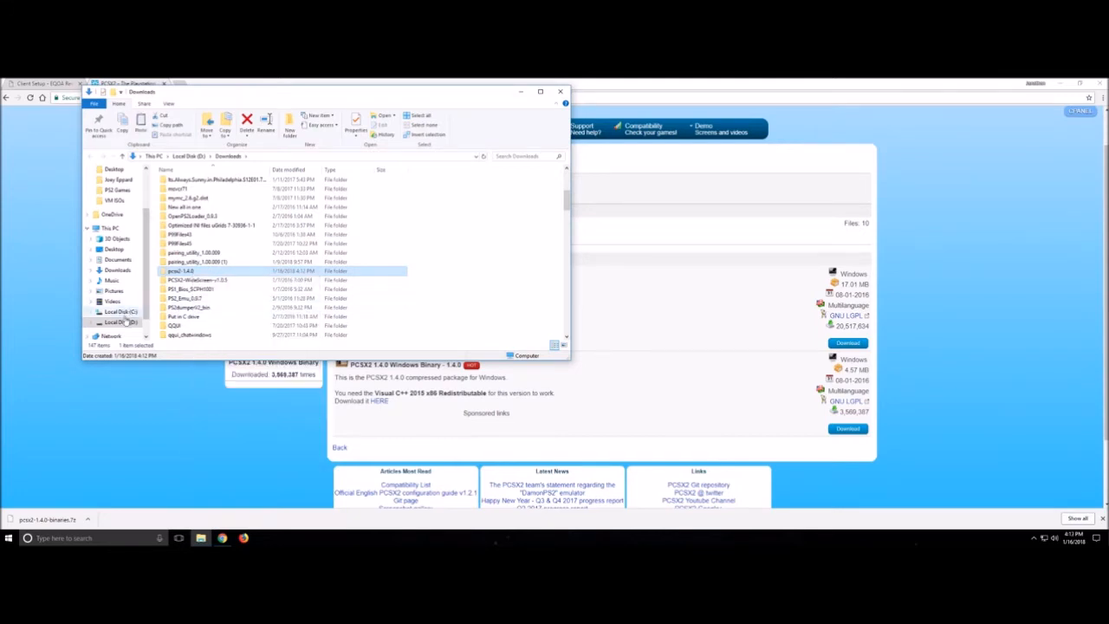
click(124, 322)
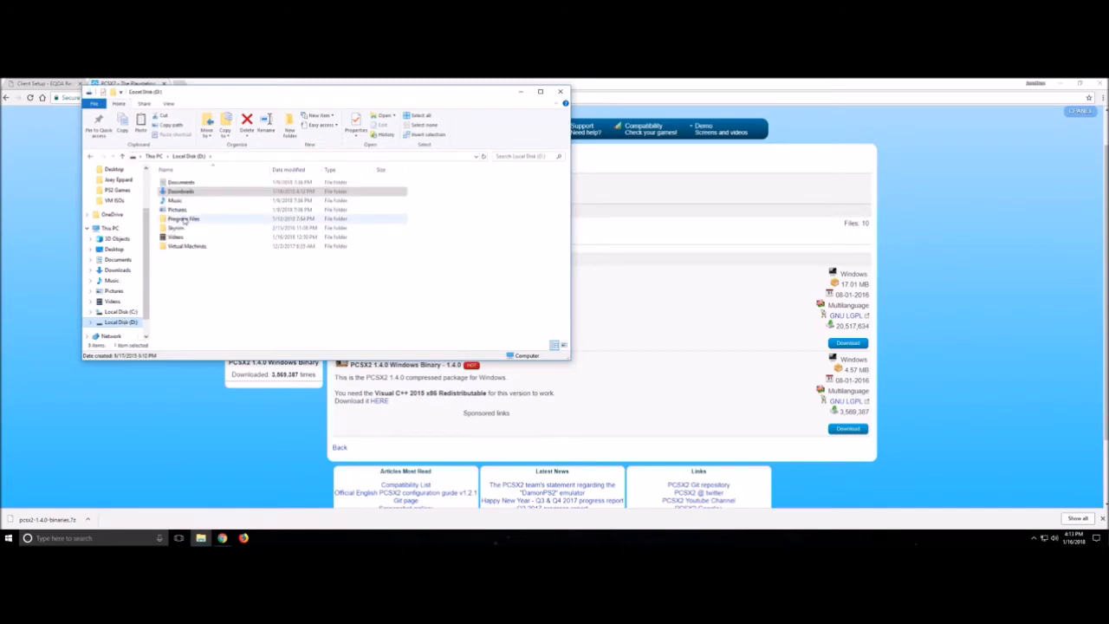
double_click(184, 220)
right_click(184, 249)
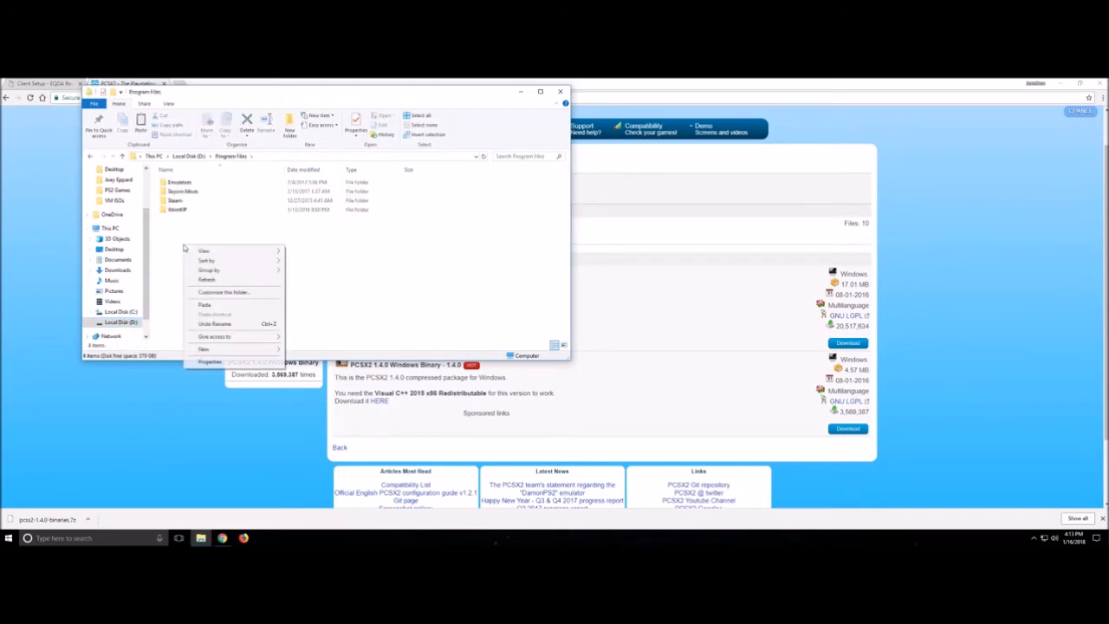
click(217, 305)
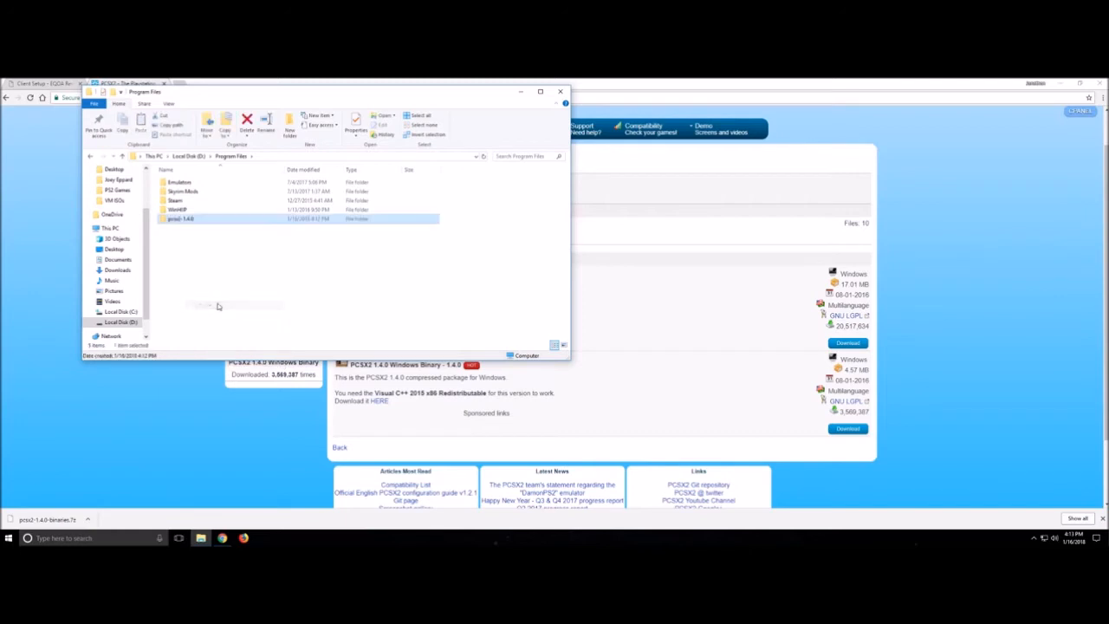
- Check the contents of the Emulators folder and return to Program Files
drag(179, 219, 180, 183)
double_click(179, 183)
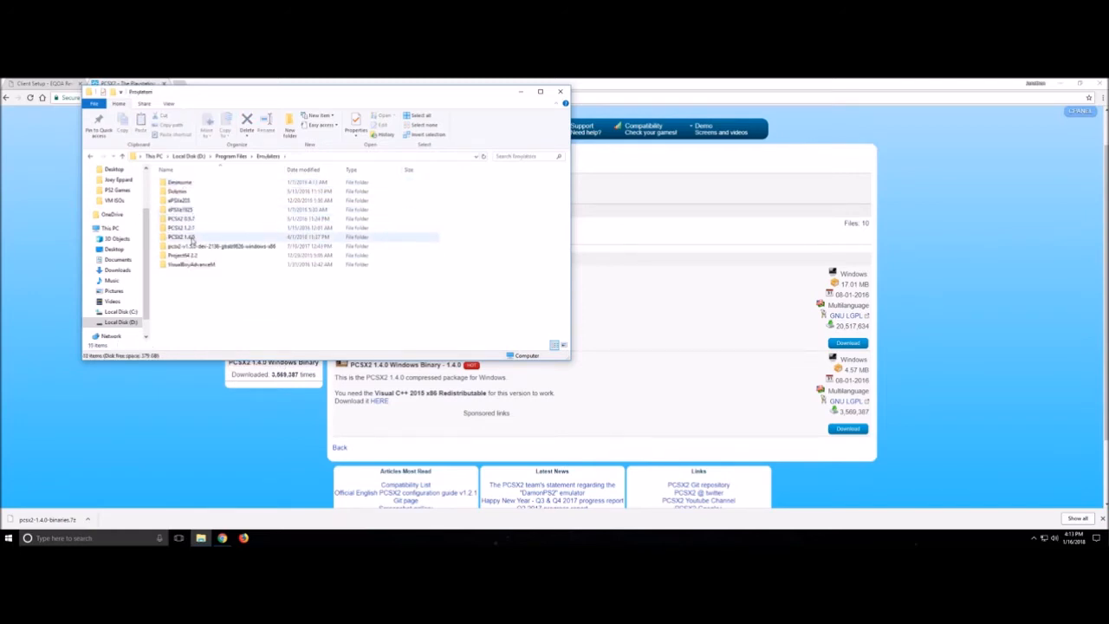
click(90, 156)
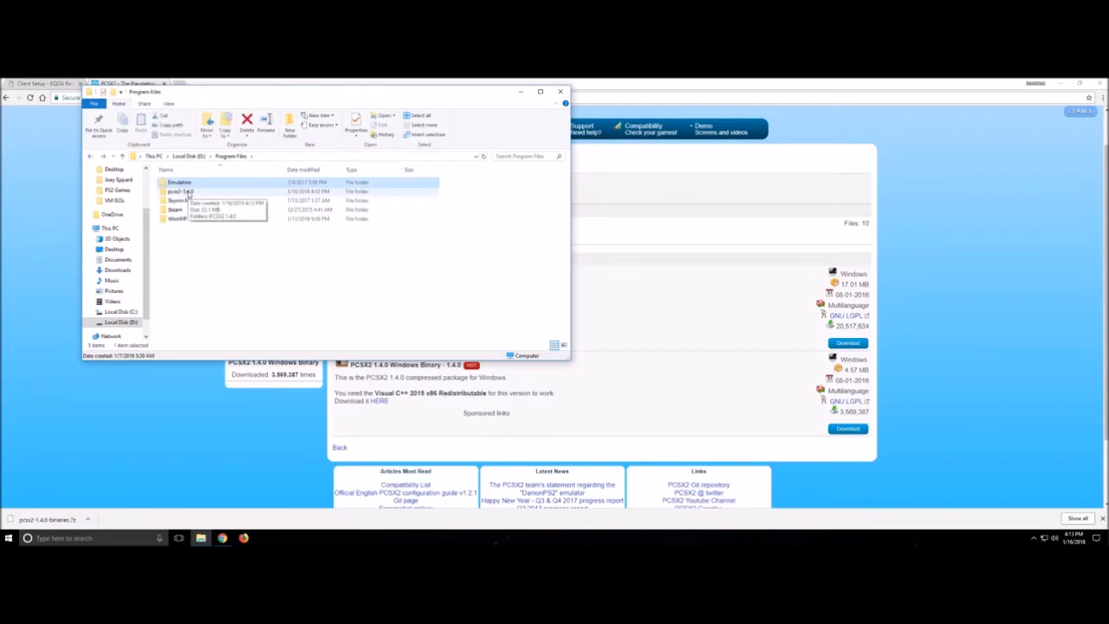
- Launch pcsx2 from the PCSX2 1.4.0 folder inside pcsx2-1.4.0 and allow it to make changes to the device
double_click(185, 191)
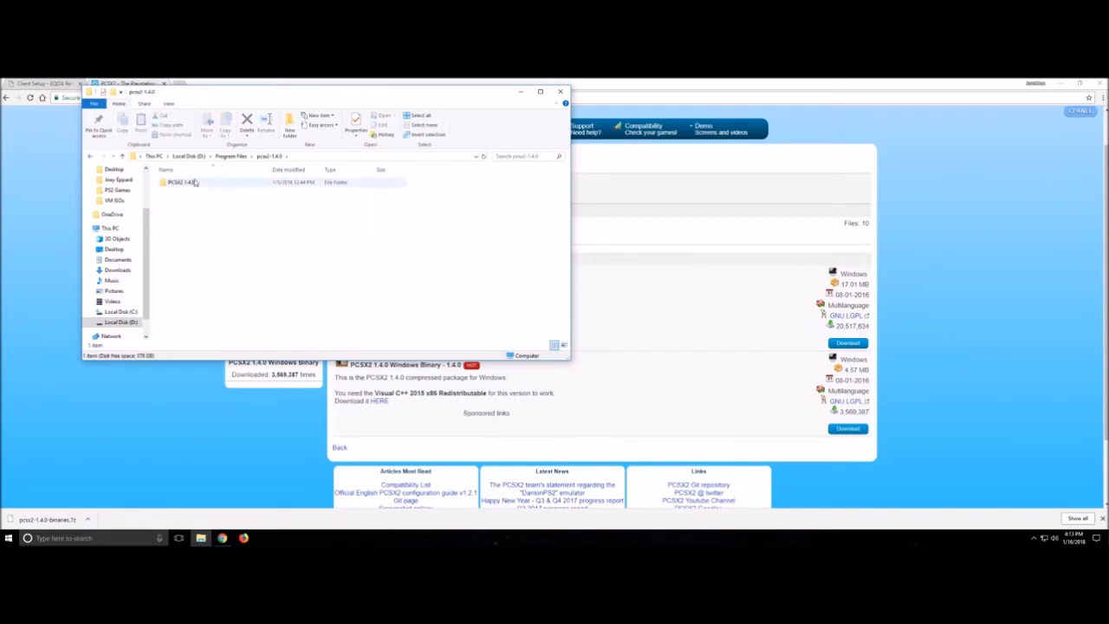
double_click(182, 183)
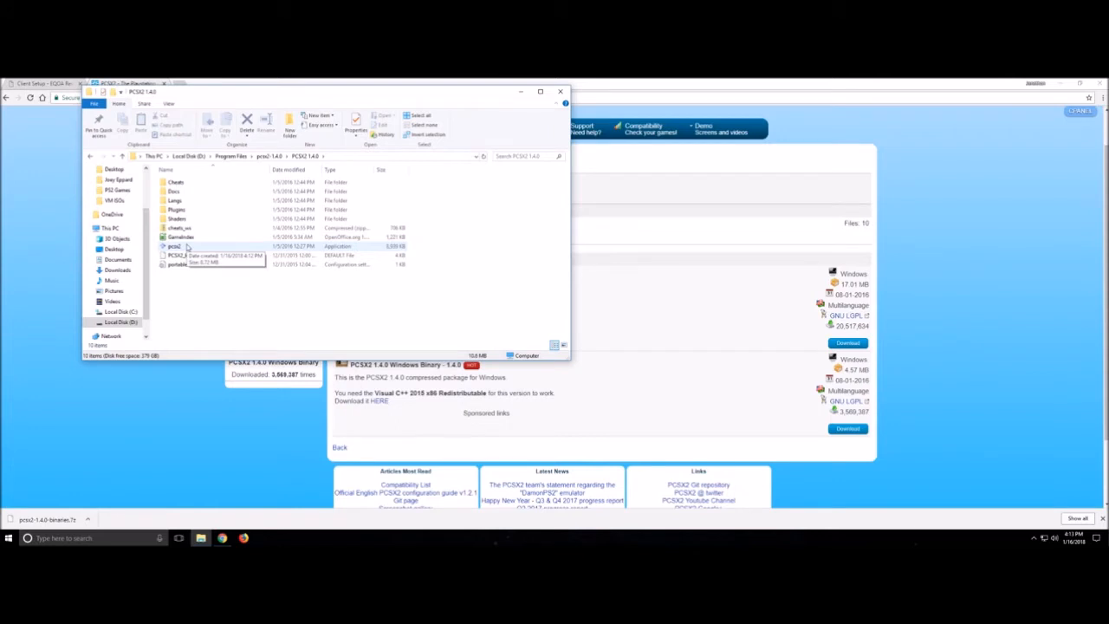
double_click(186, 246)
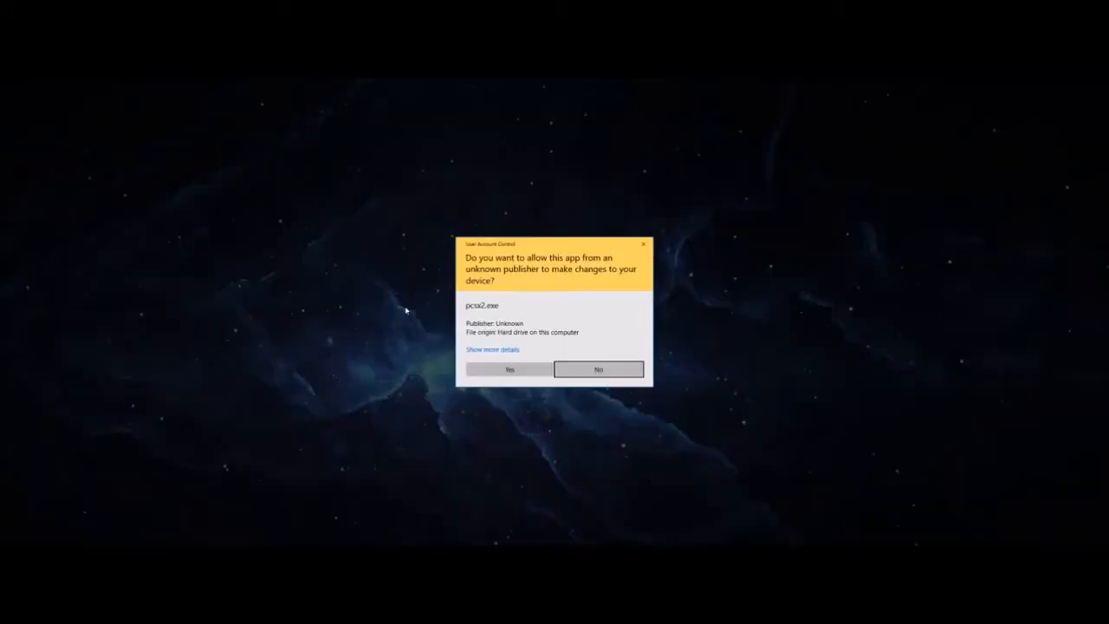
click(514, 364)
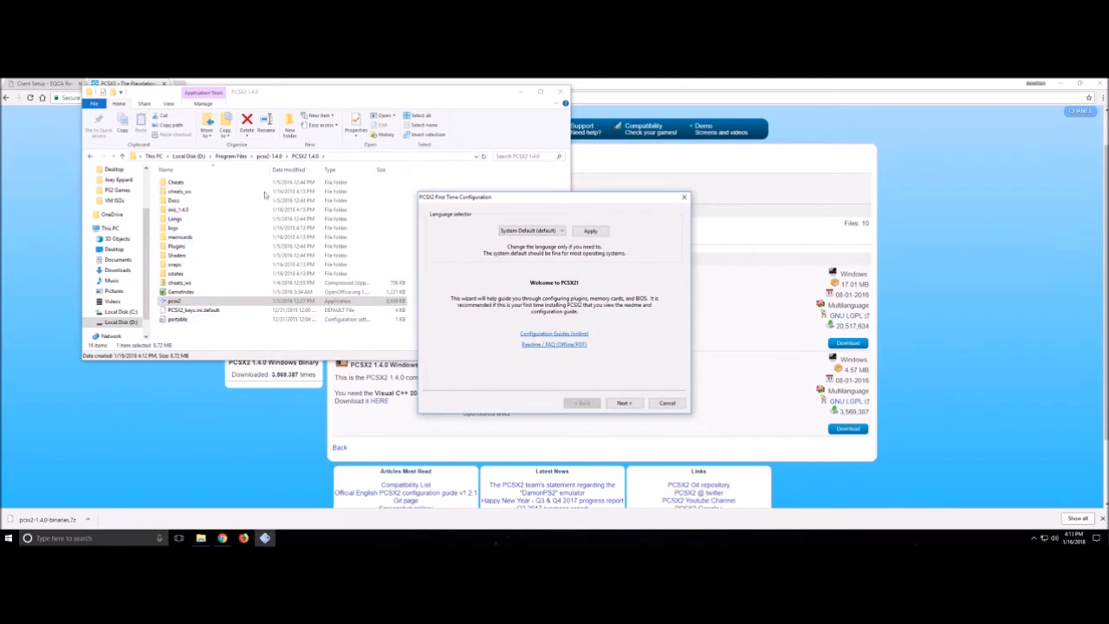
- Choose English (U.S.) as the PCSX2 language and advance past the default plugin settings to the BIOS selection
click(561, 230)
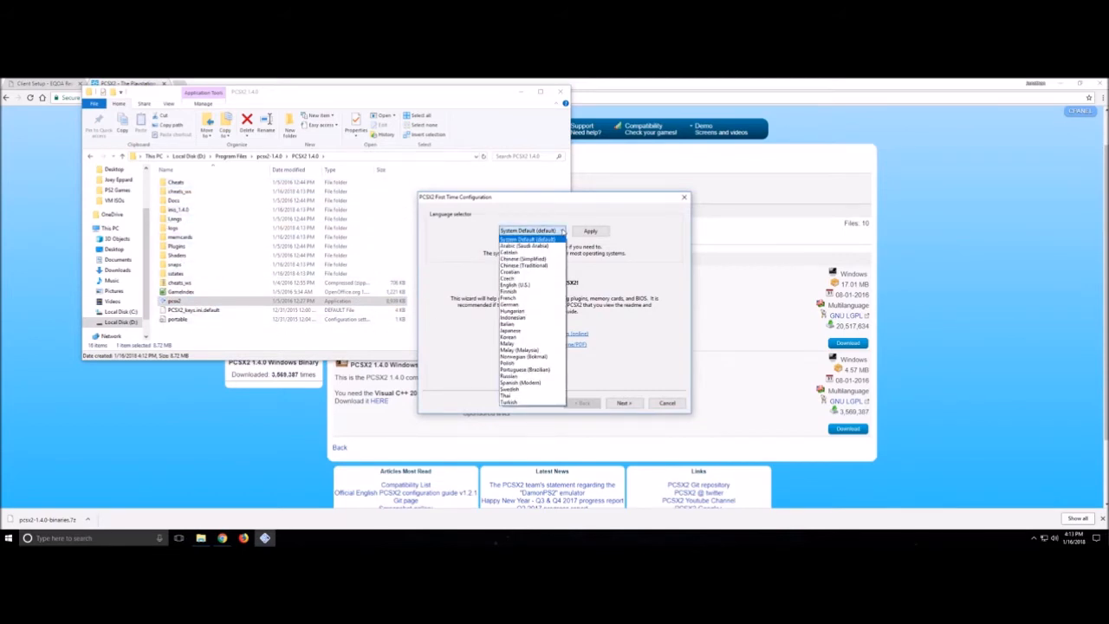
click(528, 286)
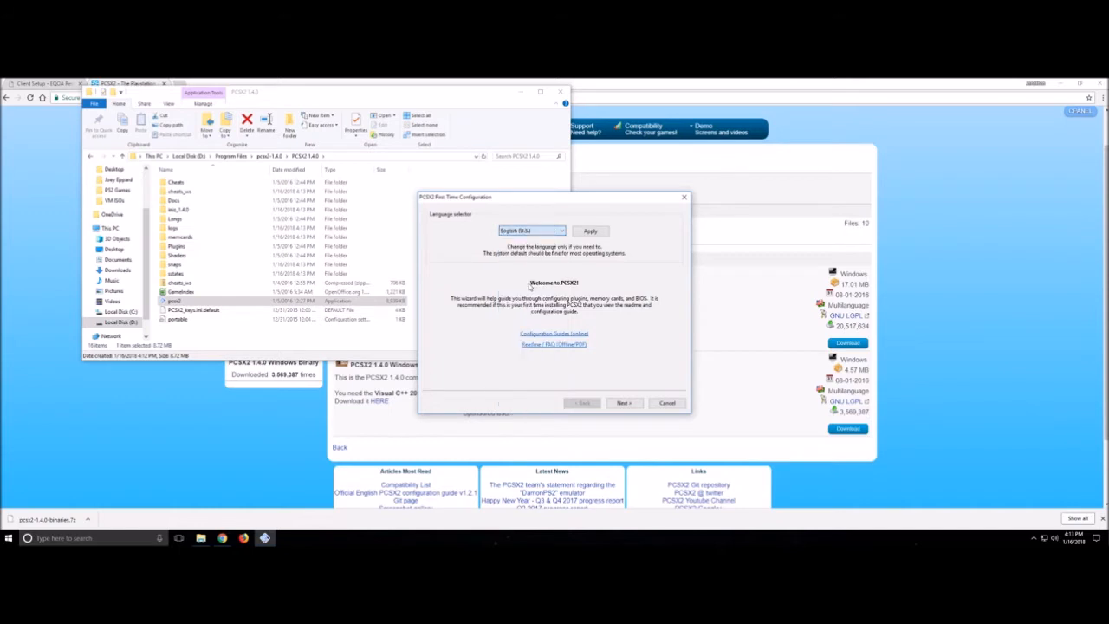
click(560, 232)
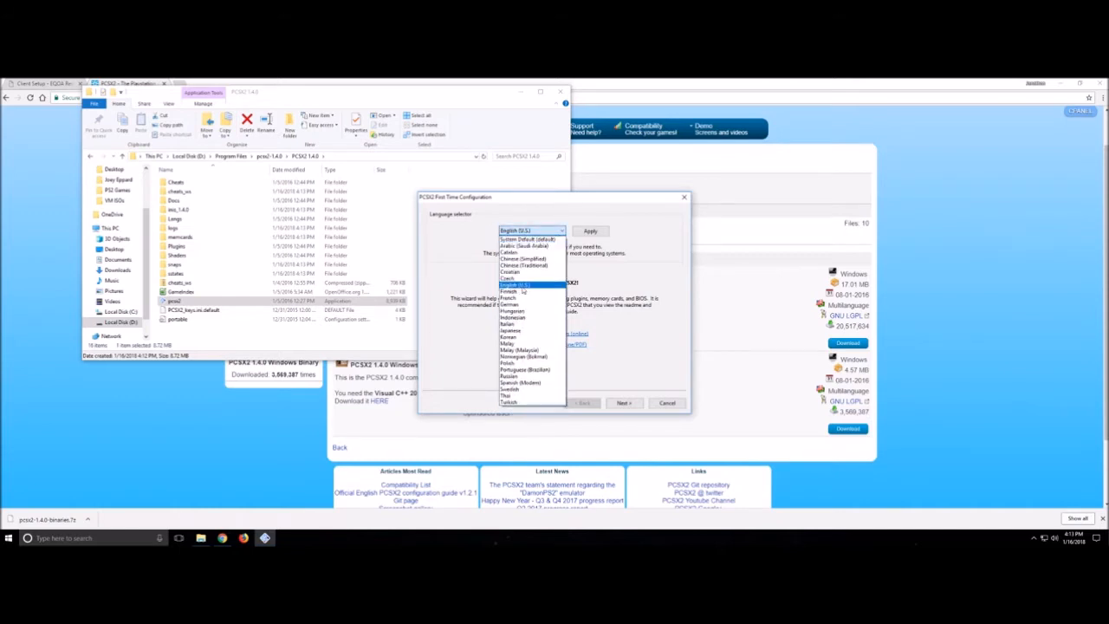
click(523, 291)
click(623, 404)
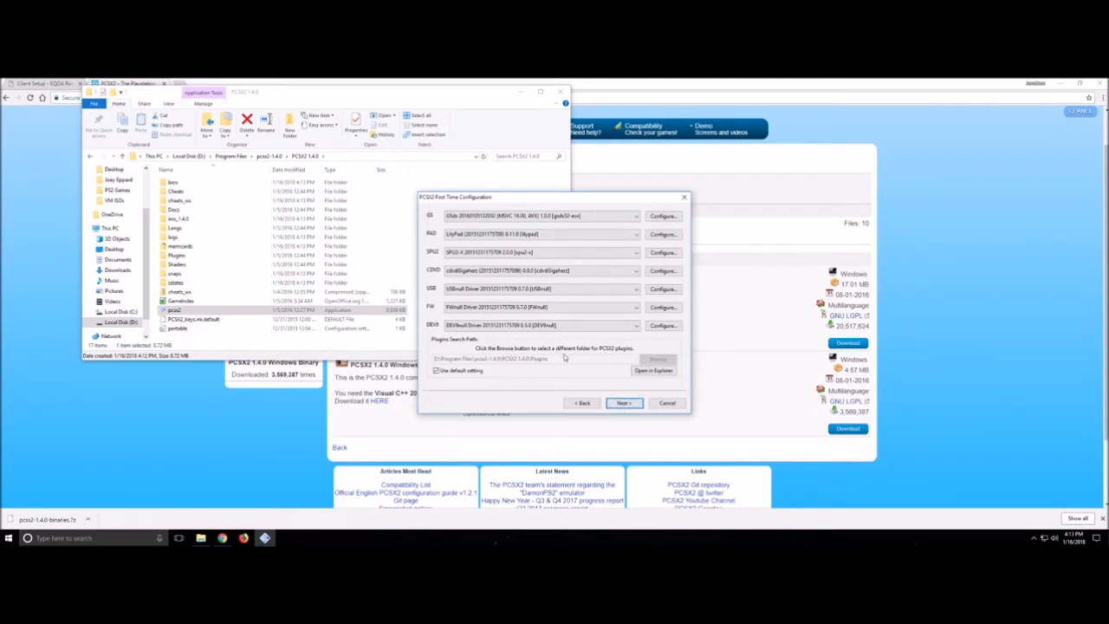
click(620, 404)
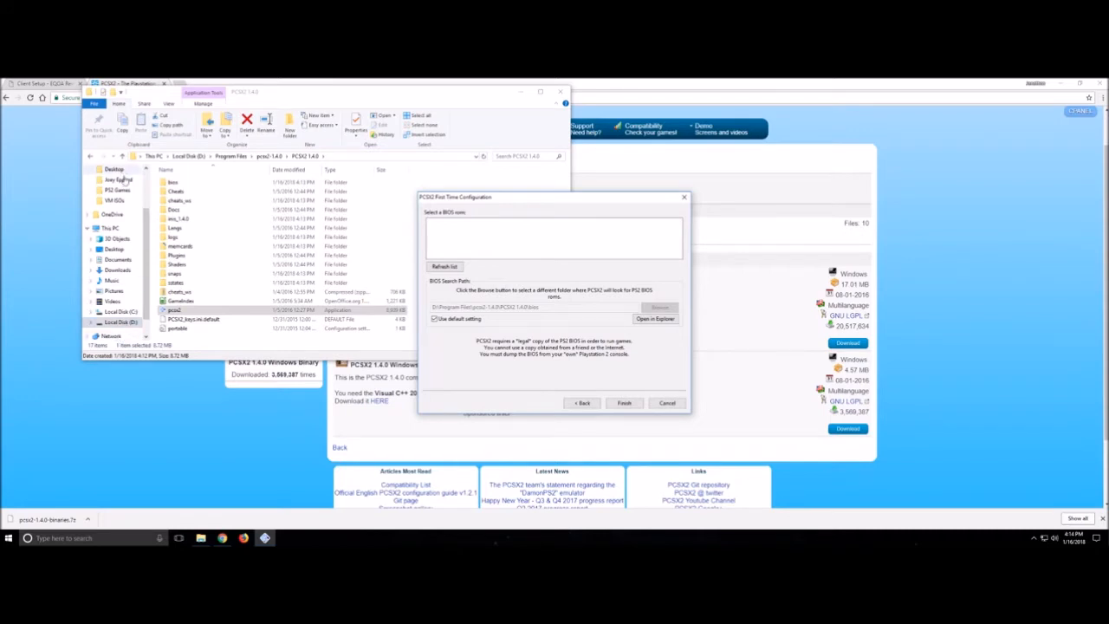
- Copy all seven BIOS files from the bios folder of the pcsx2-v1.5.0-dev installation in Program Files > Emulators on Local Disk (D:)
right_click(124, 323)
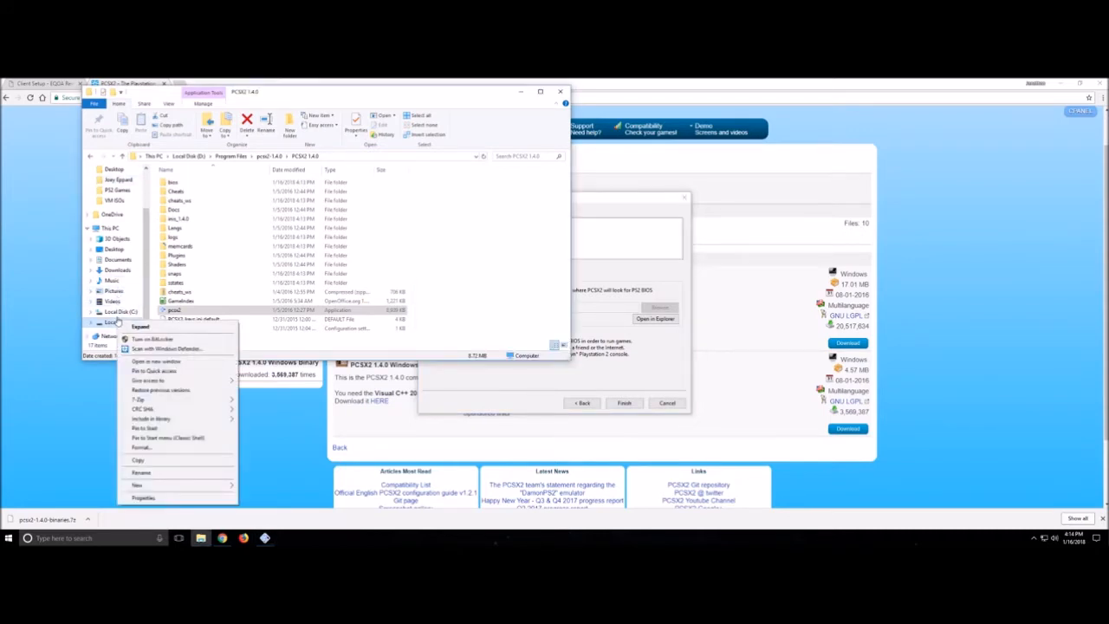
click(117, 322)
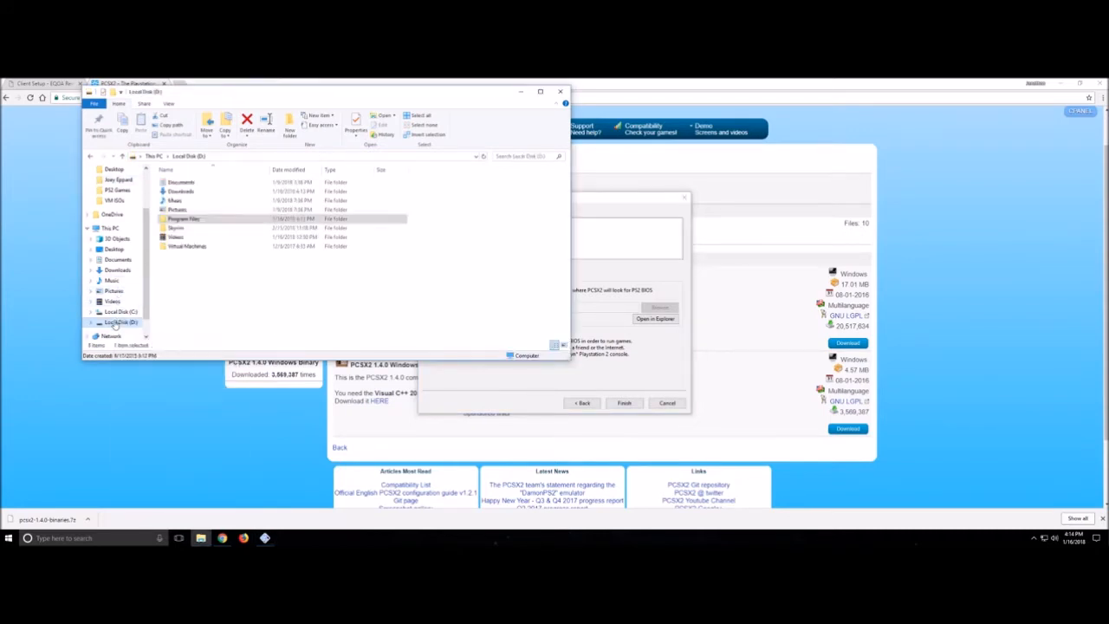
double_click(197, 220)
double_click(184, 183)
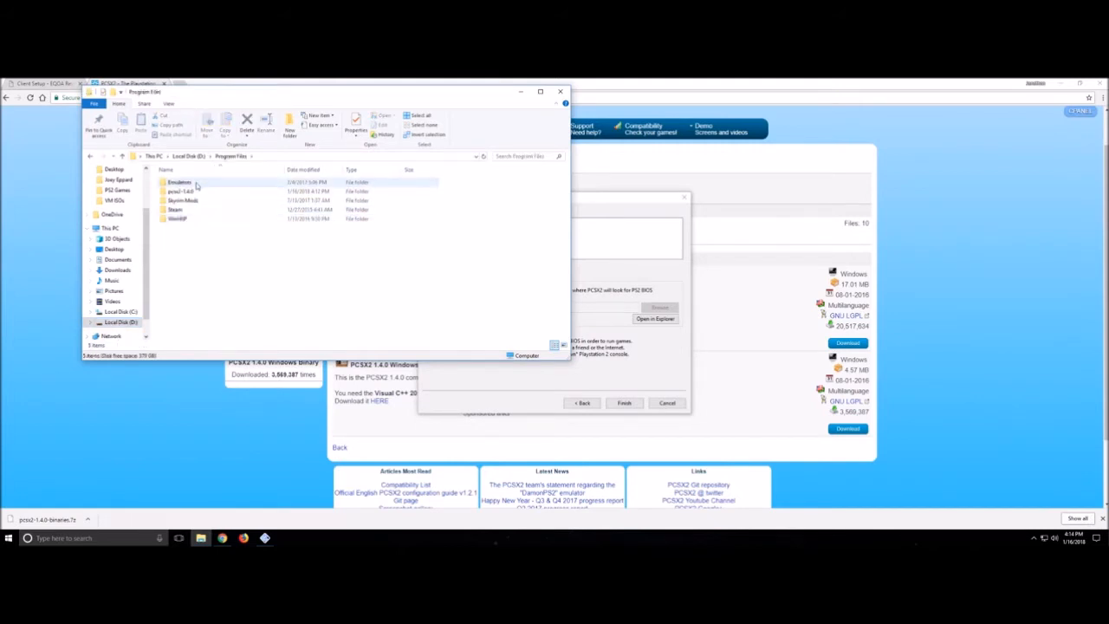
double_click(200, 246)
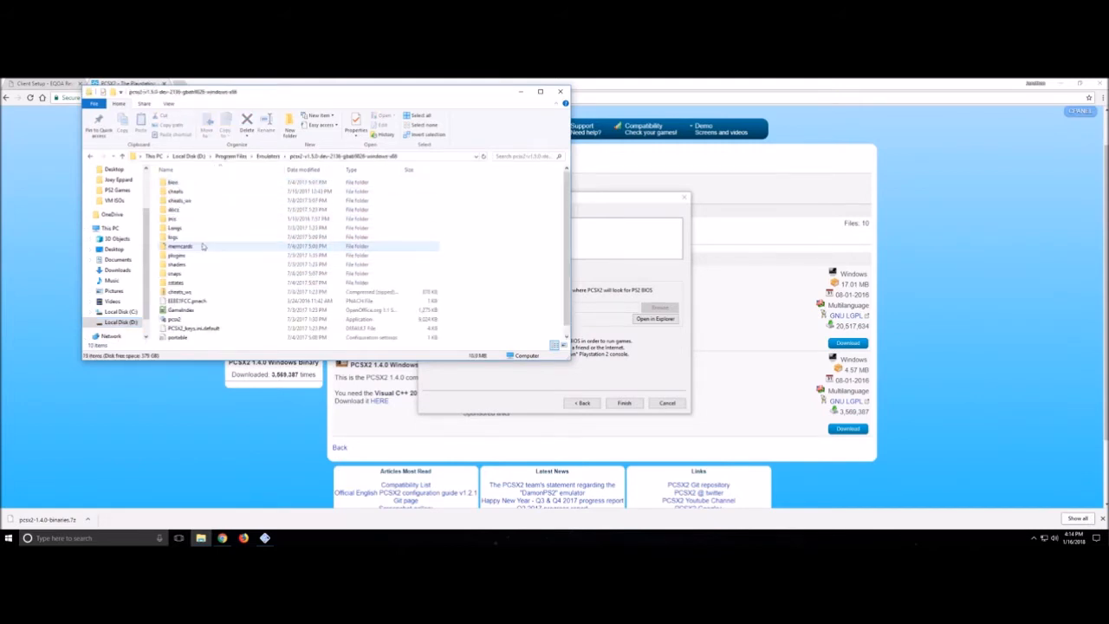
double_click(190, 183)
drag(232, 248, 194, 180)
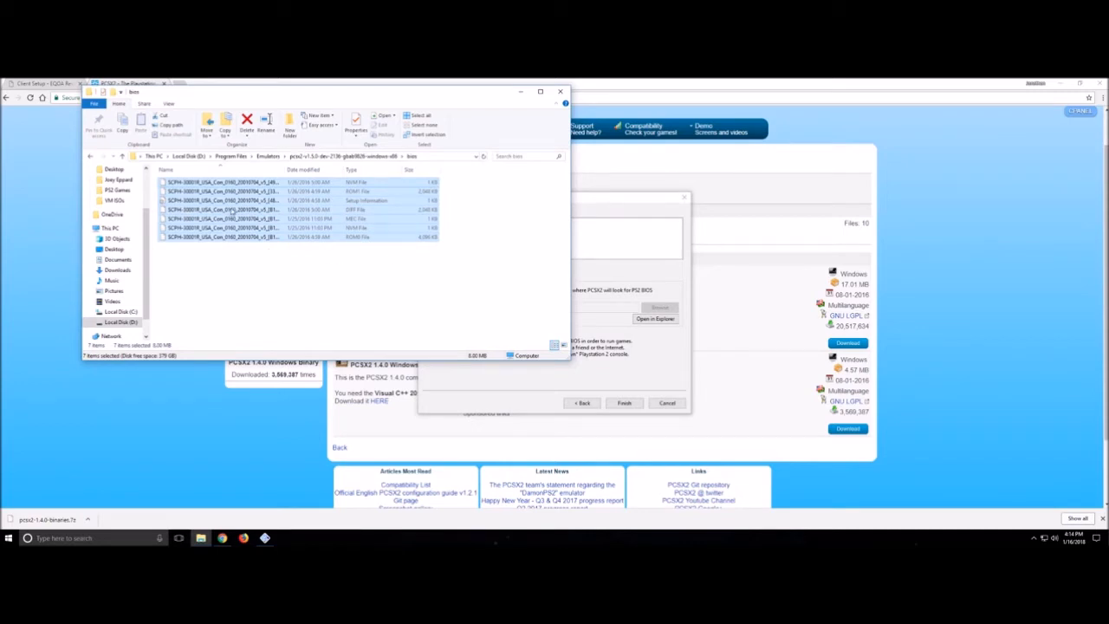
right_click(246, 201)
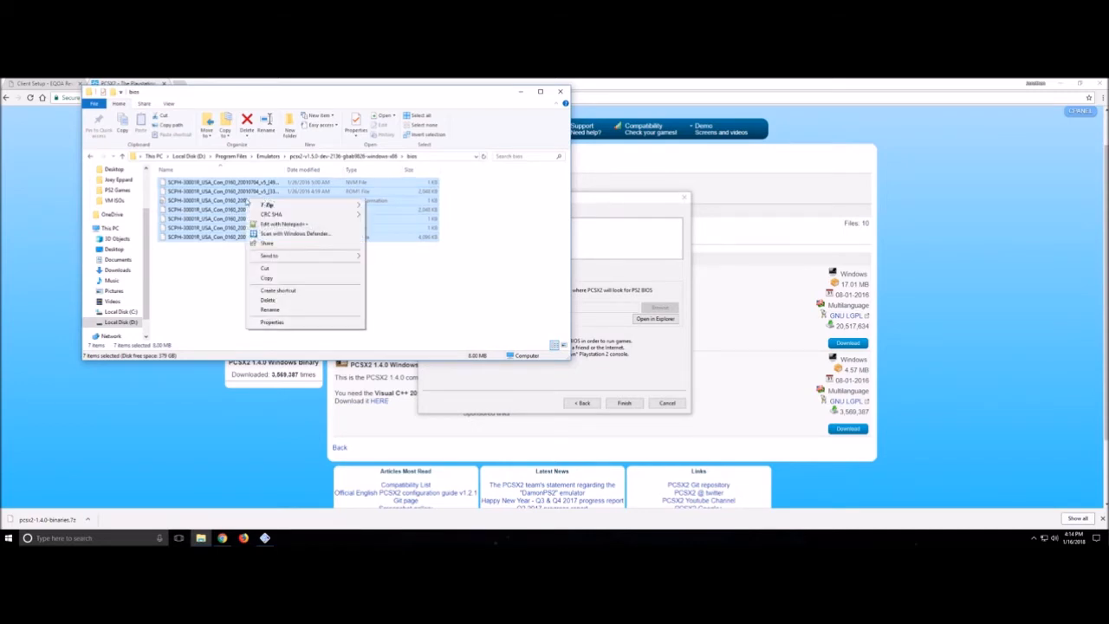
click(268, 277)
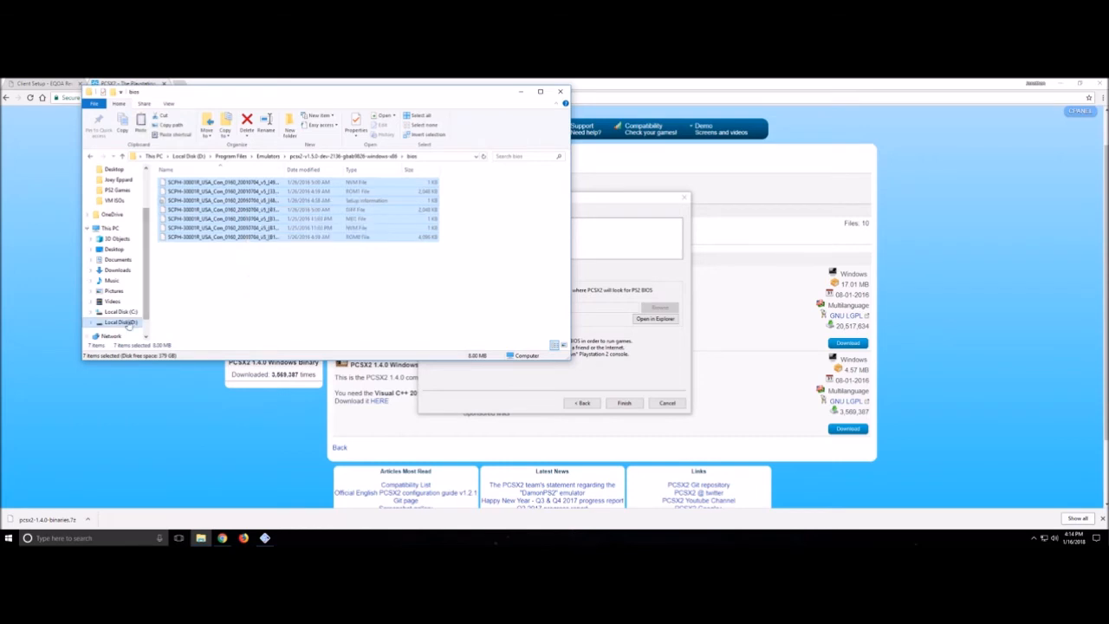
- Paste the copied BIOS files into the bios folder of PCSX2 1.4.0 under Program Files\pcsx2-1.4.0 on Local Disk (D:)
click(120, 321)
double_click(177, 218)
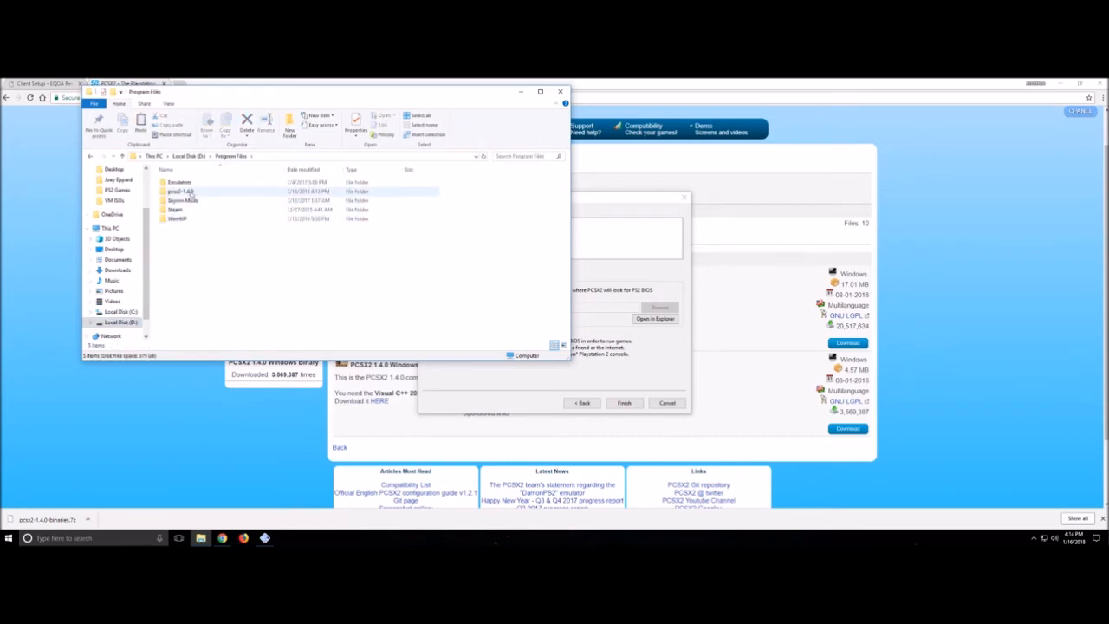
double_click(187, 192)
double_click(189, 183)
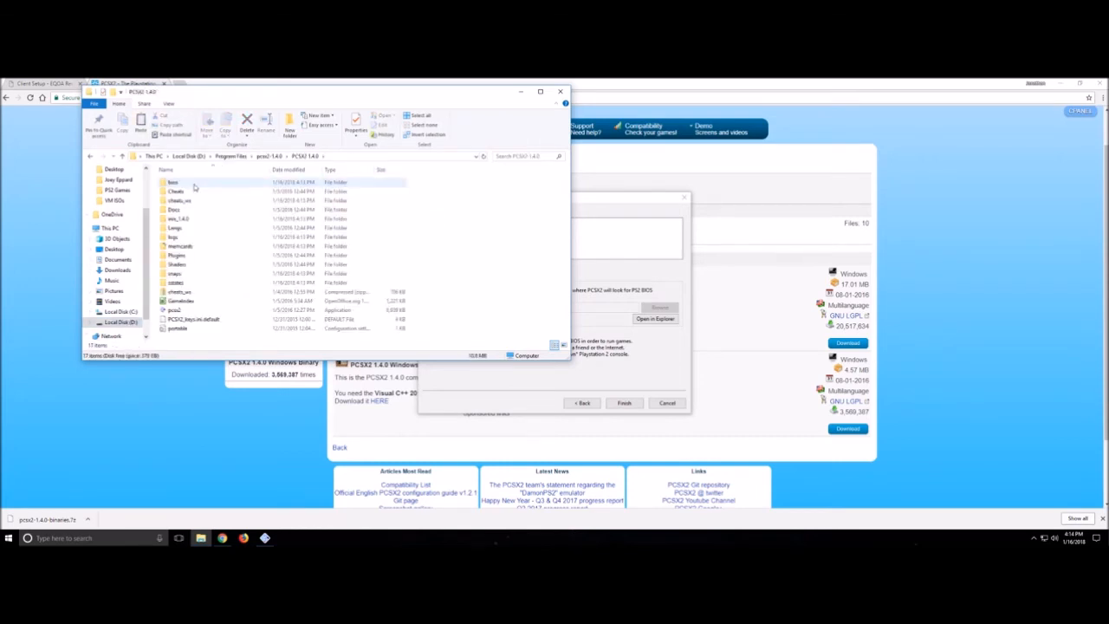
double_click(195, 186)
right_click(195, 205)
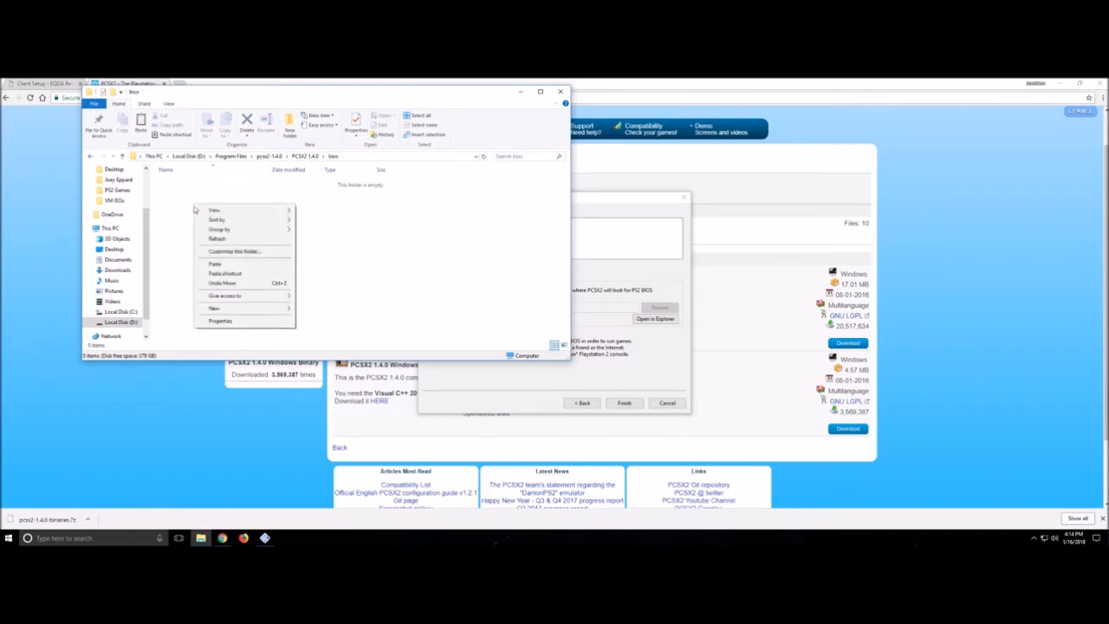
click(231, 266)
click(221, 276)
- Refresh the BIOS list, select the USA Console BIOS, finish the first-time configuration, and move the PCSX2 window beside the program log
click(682, 272)
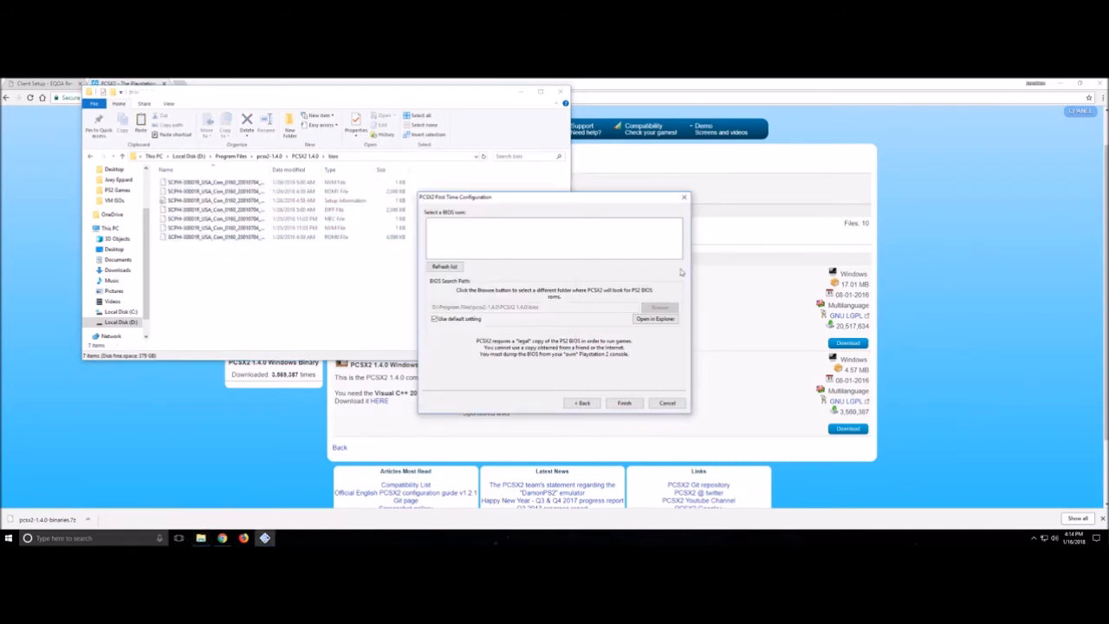
click(453, 266)
click(483, 222)
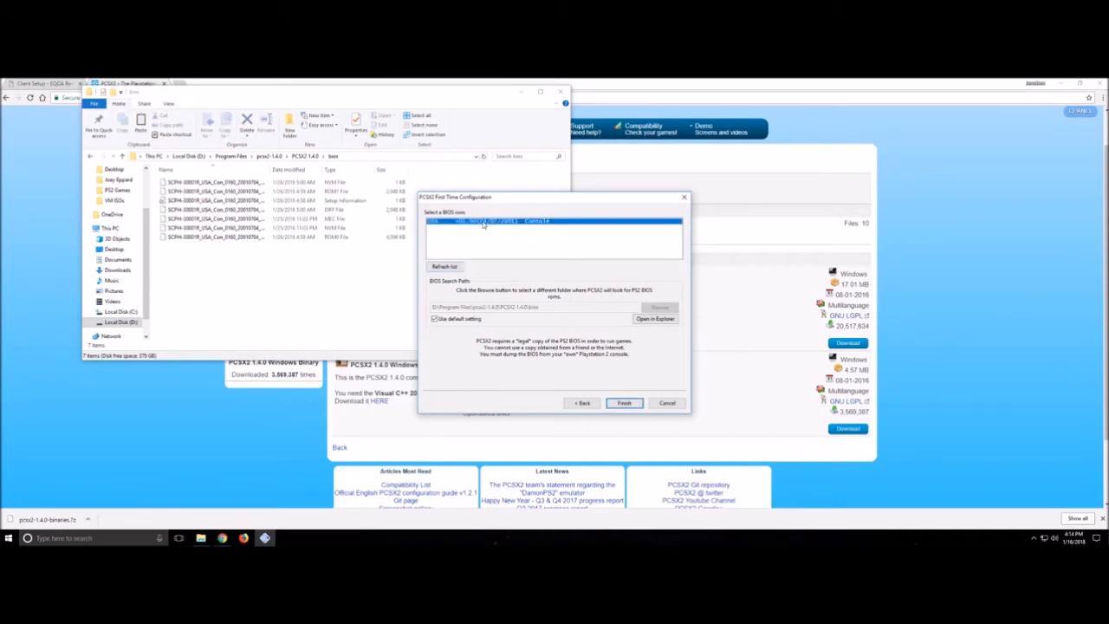
click(624, 403)
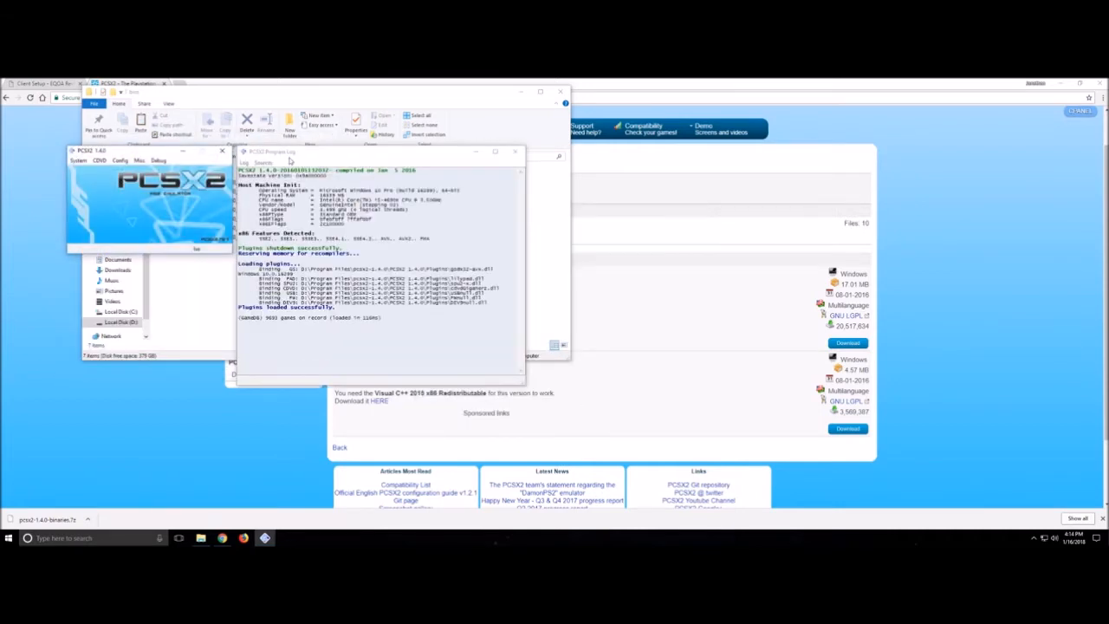
drag(112, 157, 483, 153)
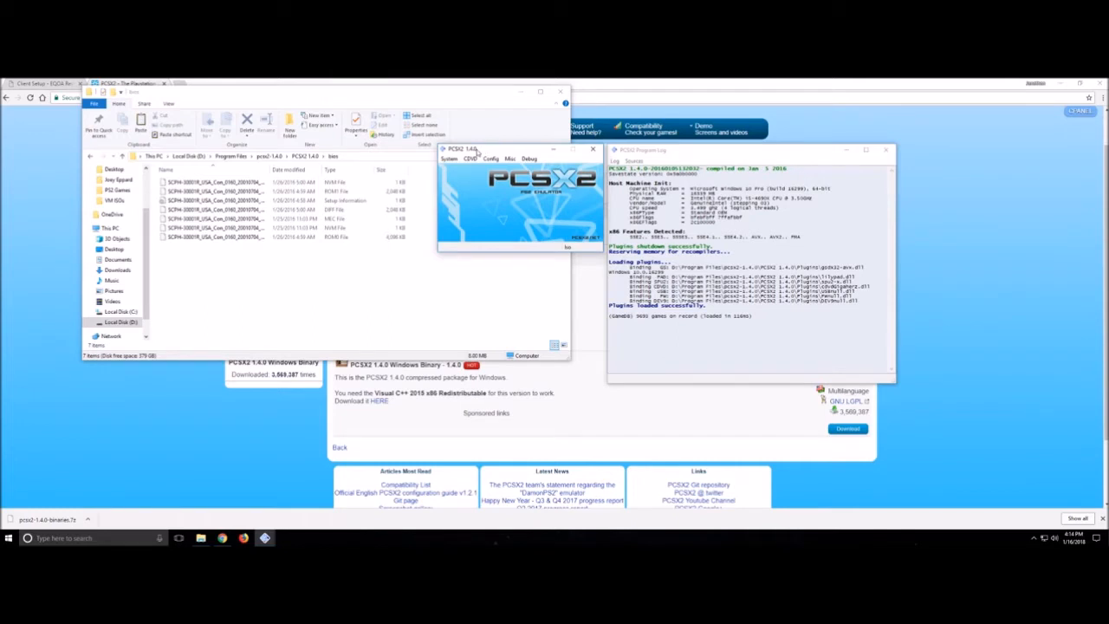
- Download the DEV9giga-razi 1.4.0 release from the Plugins category of the PCSX2 website's Windows downloads
click(226, 82)
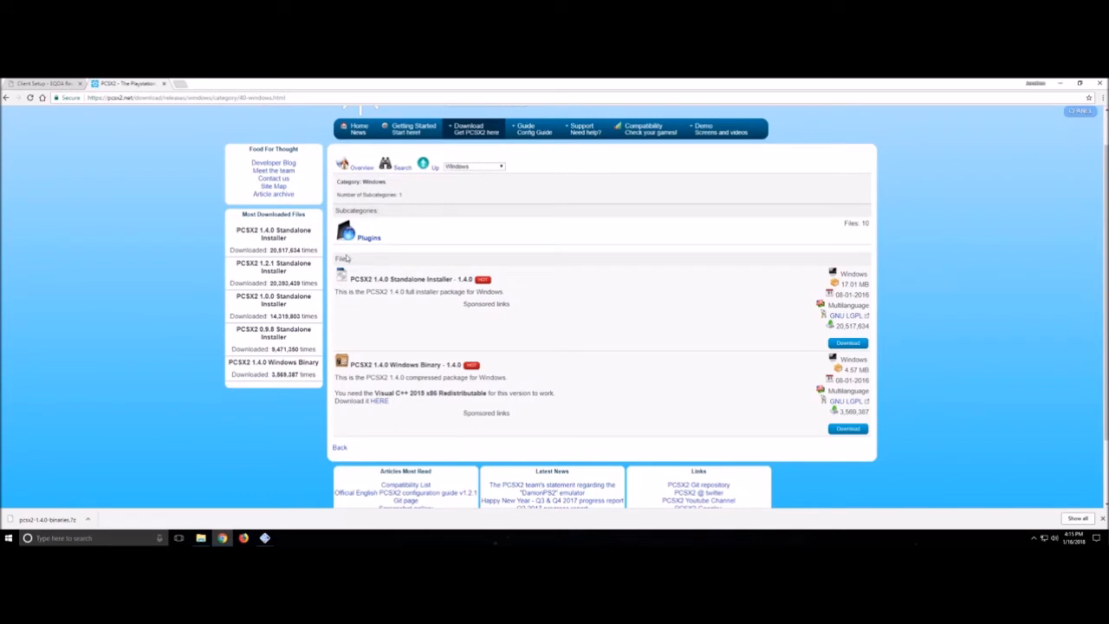
click(369, 240)
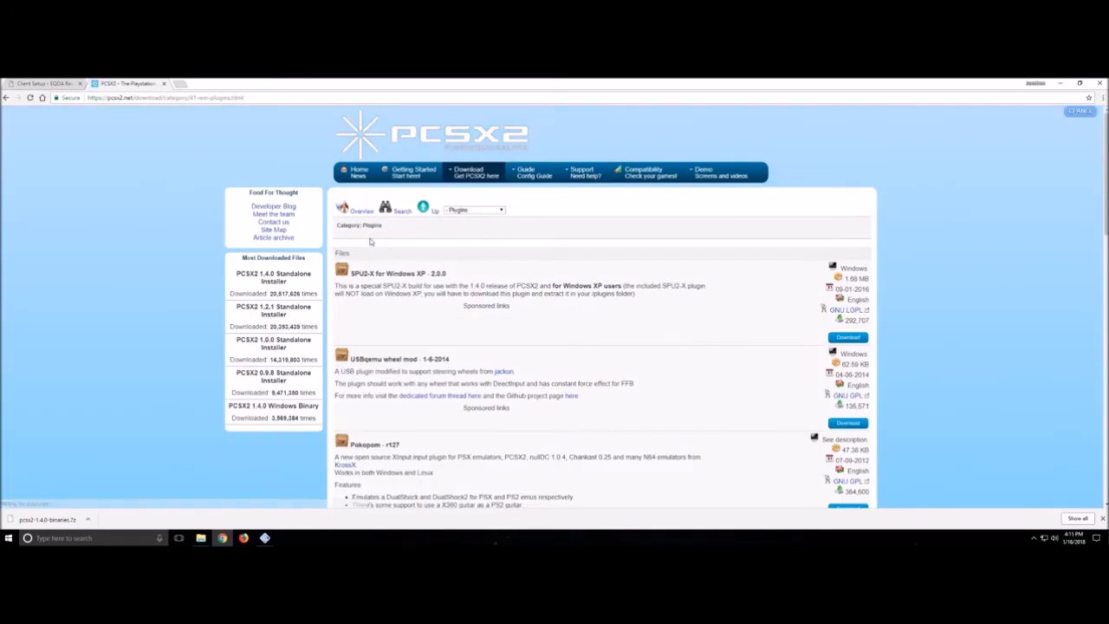
scroll(597, 319, down, 3)
scroll(597, 320, down, 5)
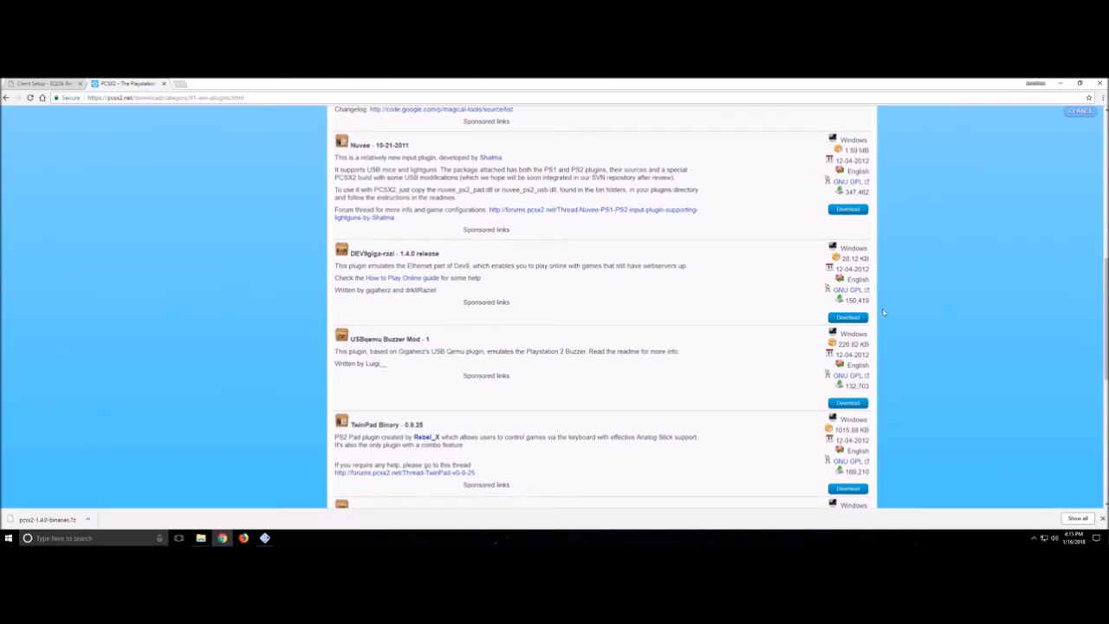
click(847, 317)
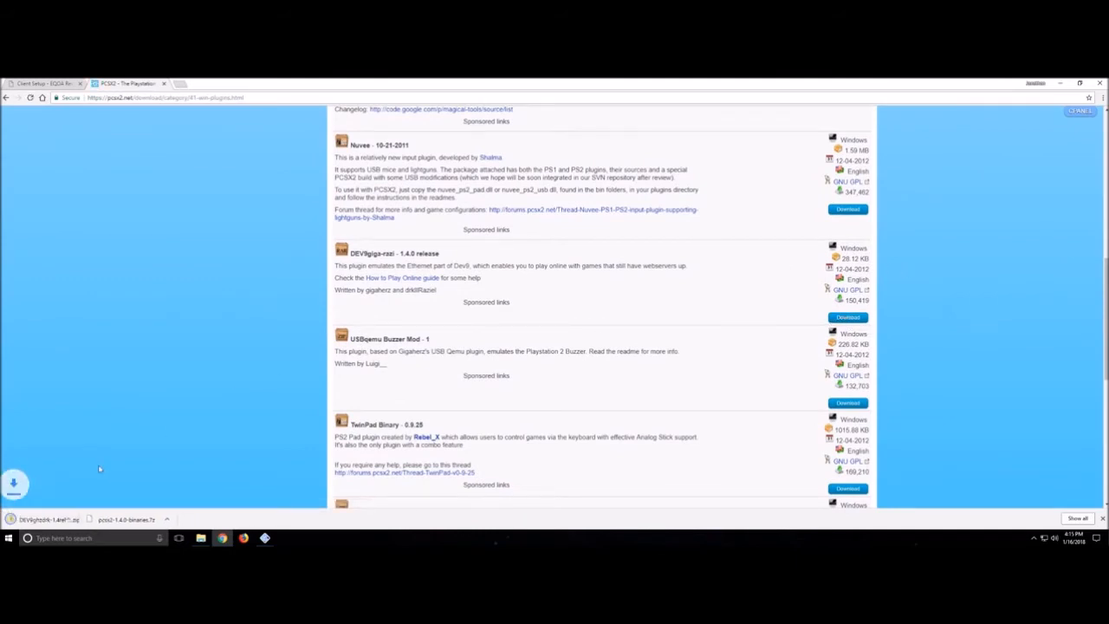
- Show the downloaded DEV9ghzdrk zip in its folder and extract it with 7-Zip to a folder of the same name
click(87, 518)
click(116, 497)
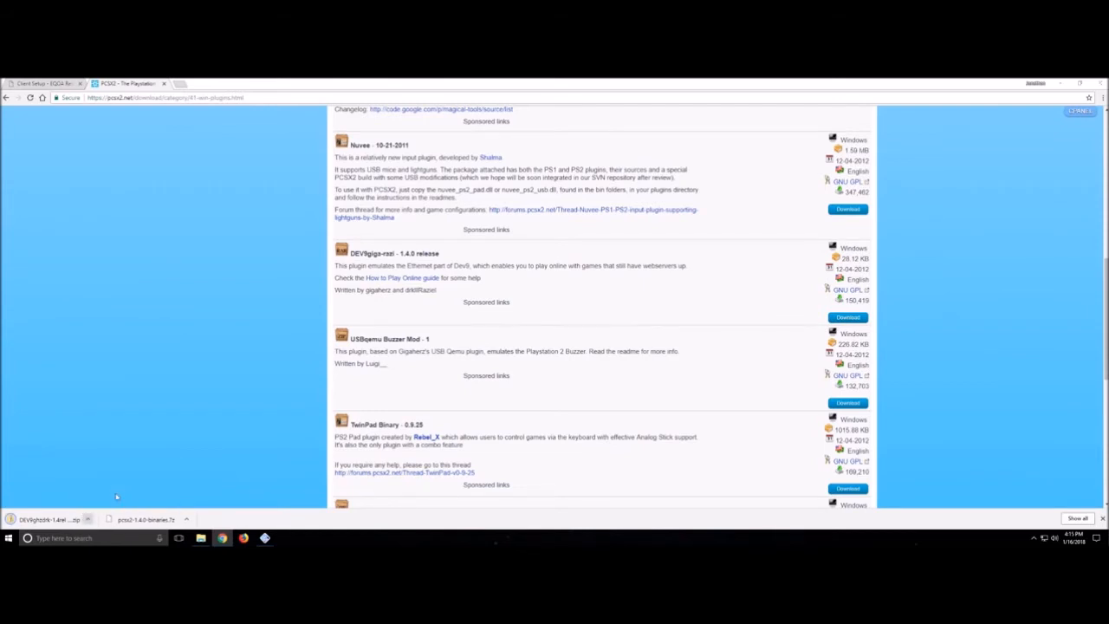
right_click(225, 347)
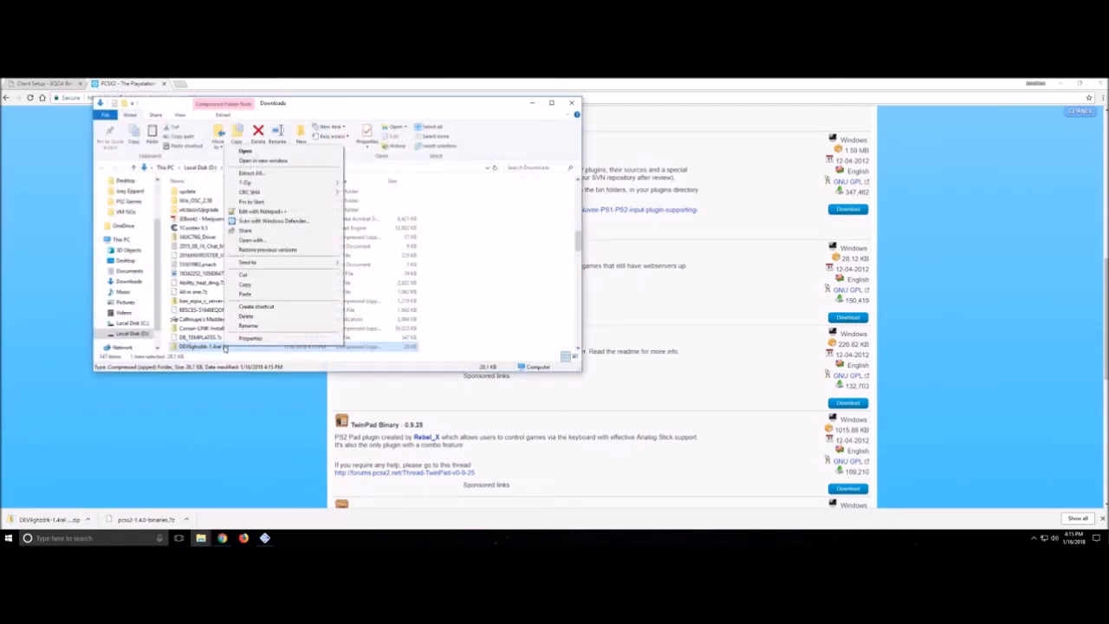
mouse_move(275, 184)
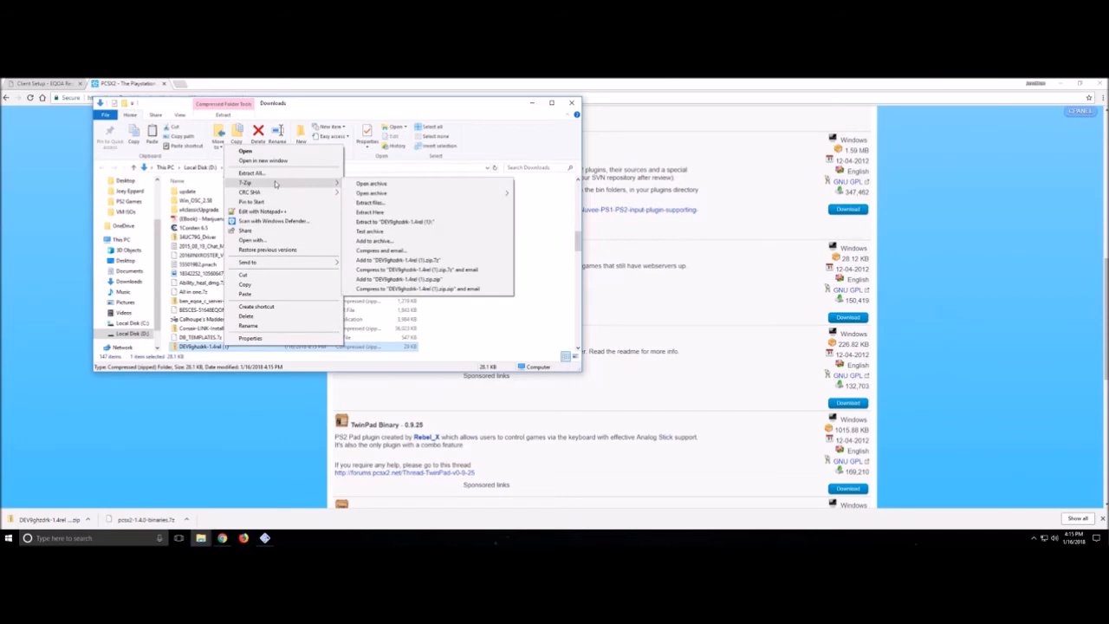
click(381, 221)
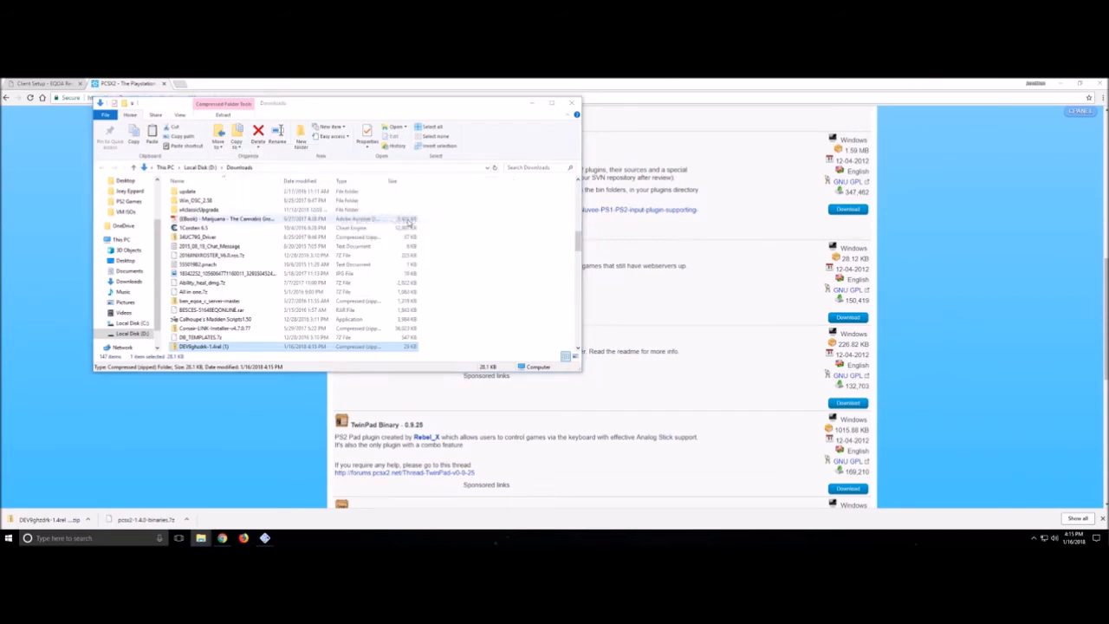
- Copy DEV9ghzdrk-1.4rel.dll from the DEV9ghzdrk-1.4rel folder in Downloads
scroll(337, 275, up, 10)
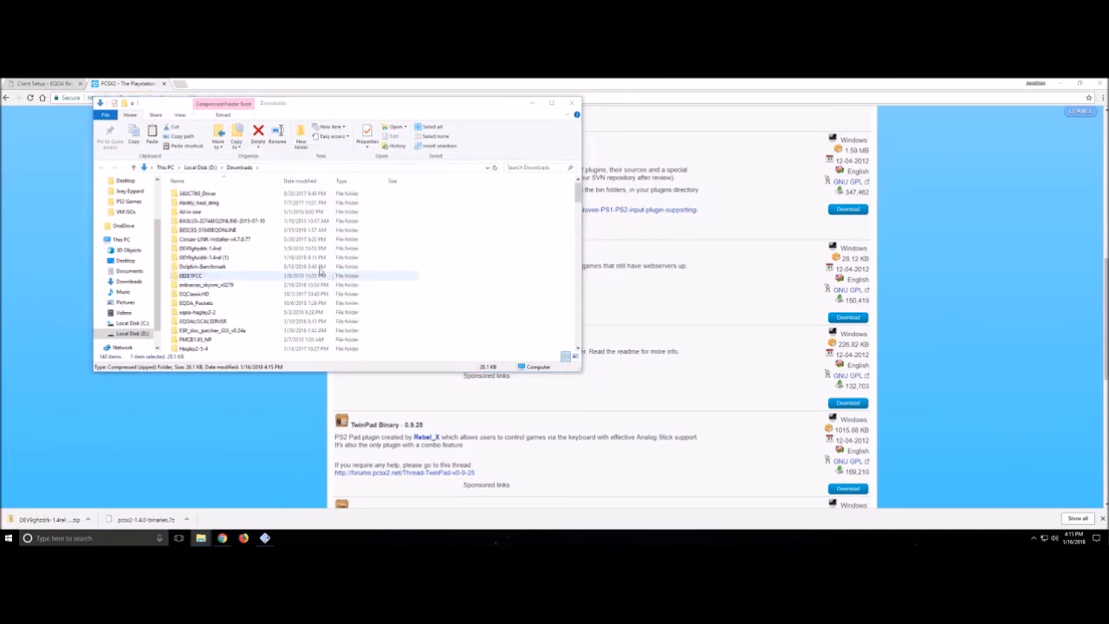
double_click(231, 251)
click(223, 195)
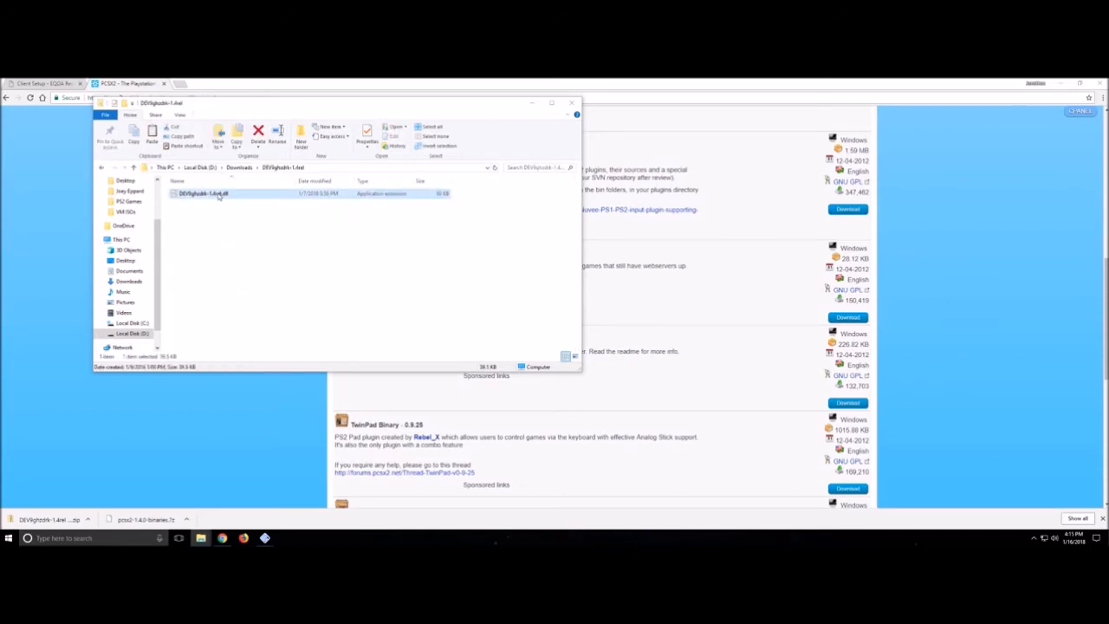
right_click(221, 196)
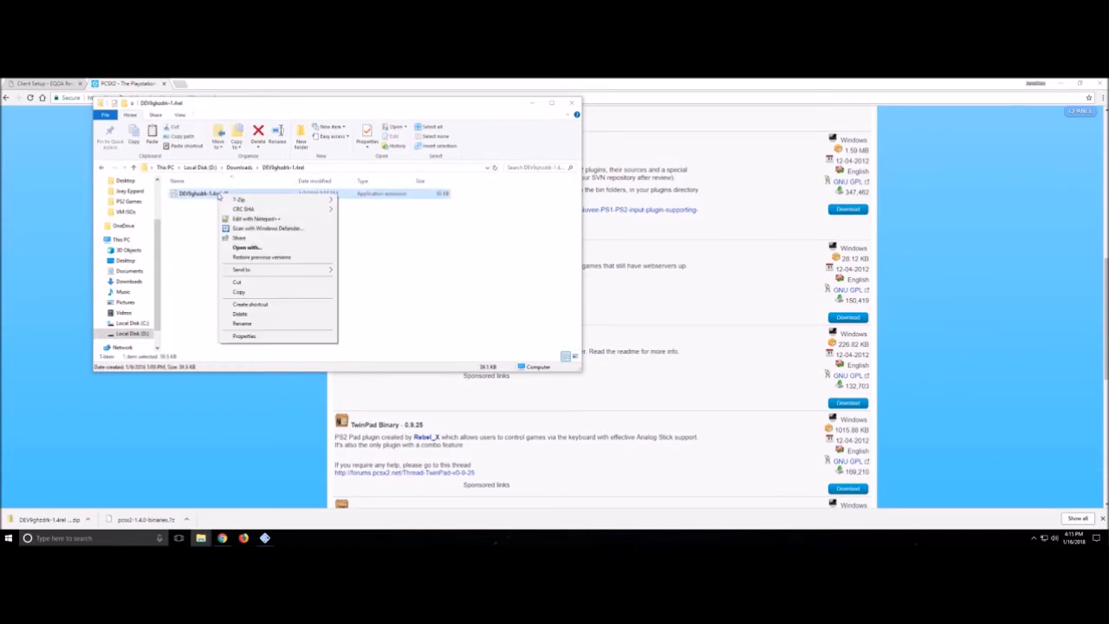
click(244, 293)
- Paste the DEV9 plugin file into the Plugins folder of PCSX2 1.4.0 in Program Files on Local Disk (D:), and close File Explorer
click(132, 334)
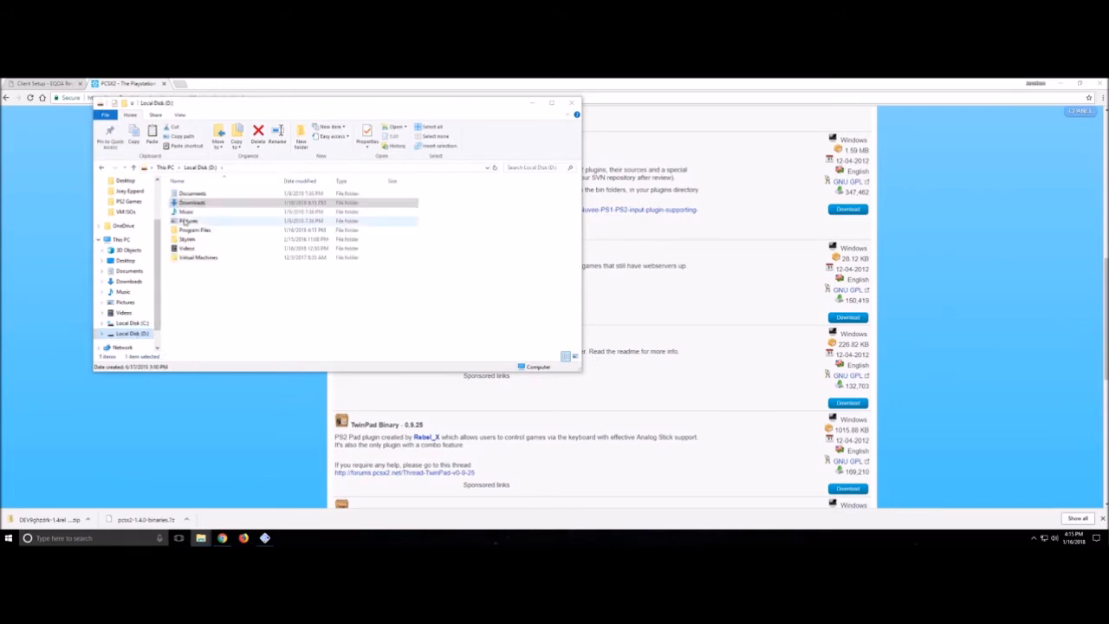
double_click(196, 230)
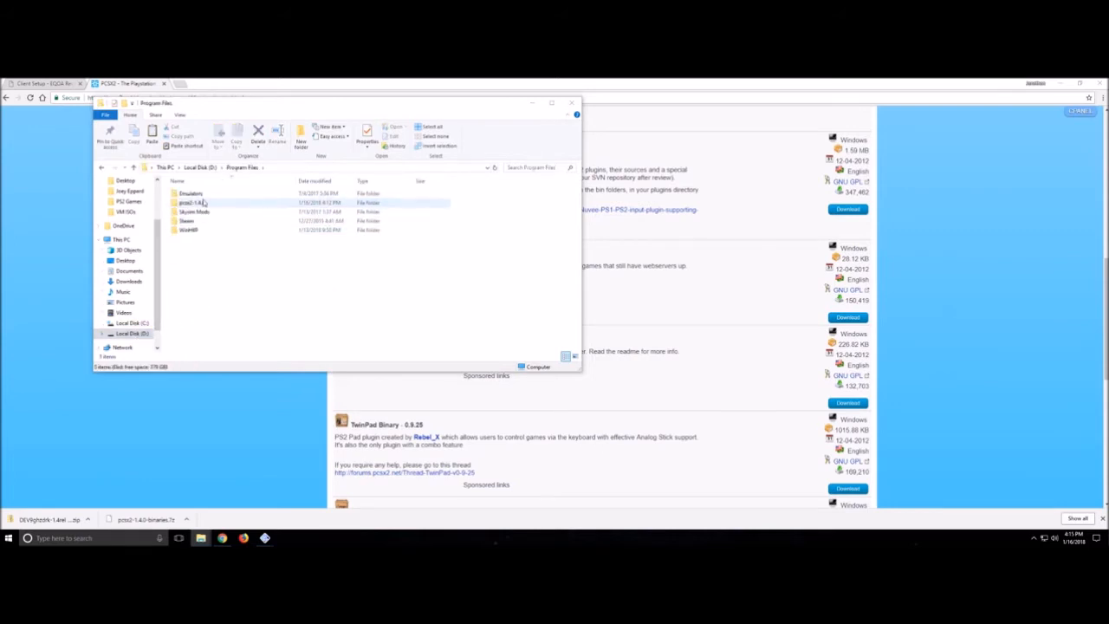
double_click(203, 201)
double_click(202, 193)
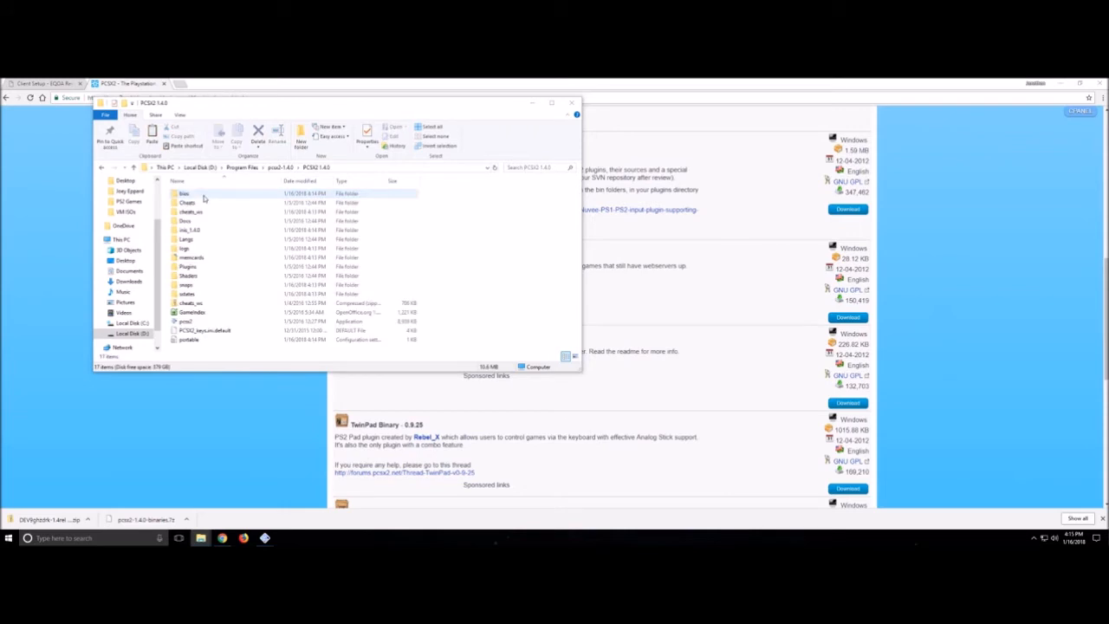
click(208, 266)
double_click(207, 267)
right_click(203, 337)
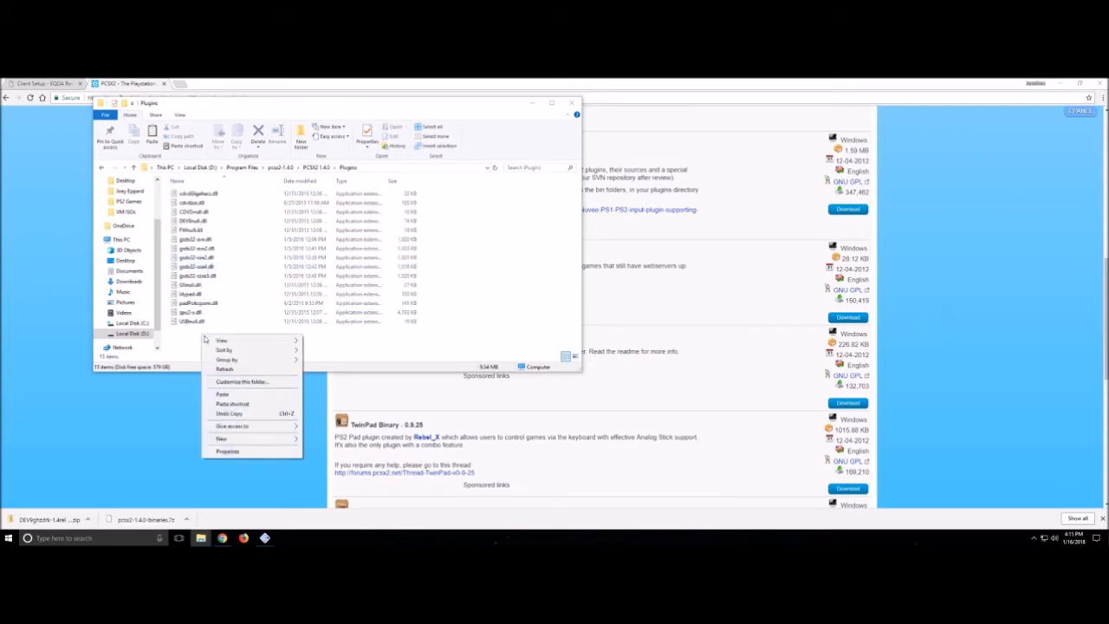
click(223, 394)
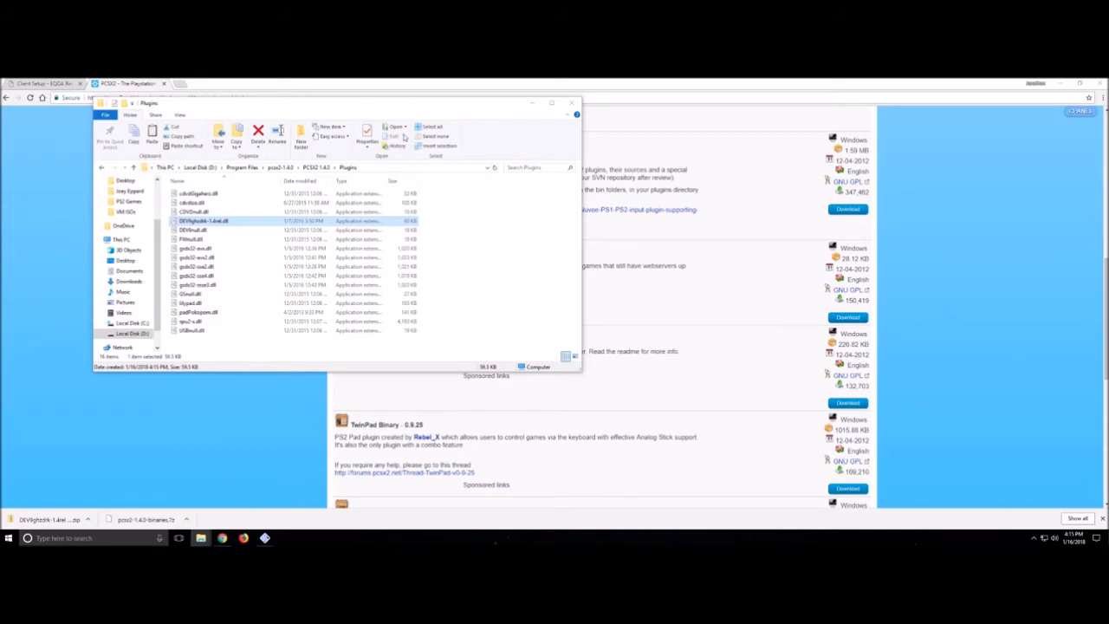
click(572, 103)
- Switch to PCSX2, set the DEV9 plugin to GiGaHeRz's DEV9 Driver 0.4.0 [DEV9ghzdrk-1.4rel], and apply the change
mouse_move(265, 537)
click(287, 514)
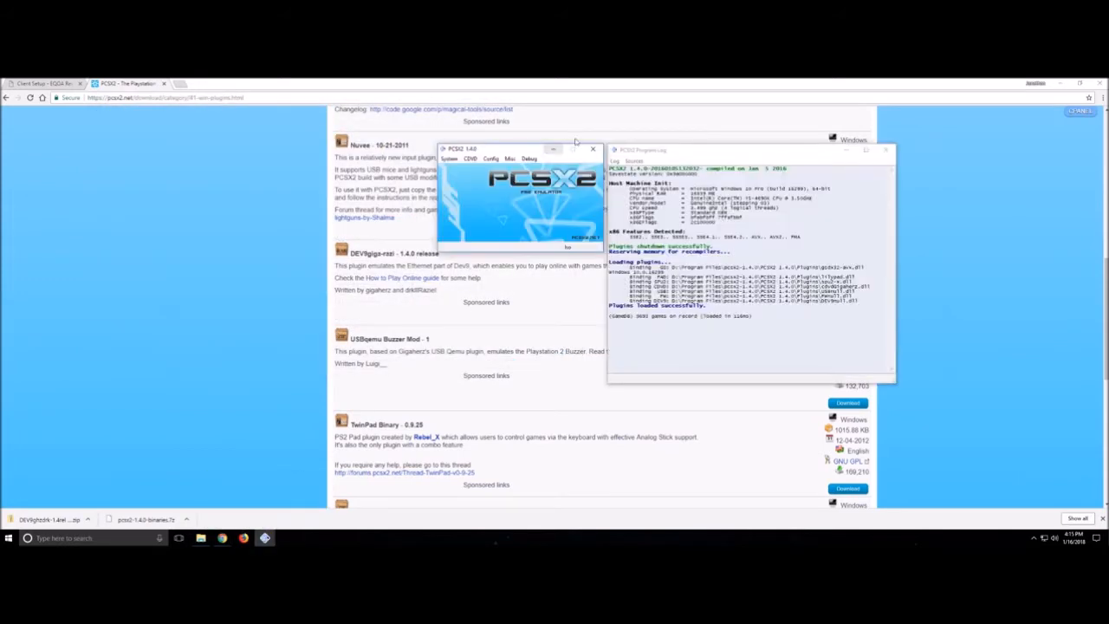
click(491, 159)
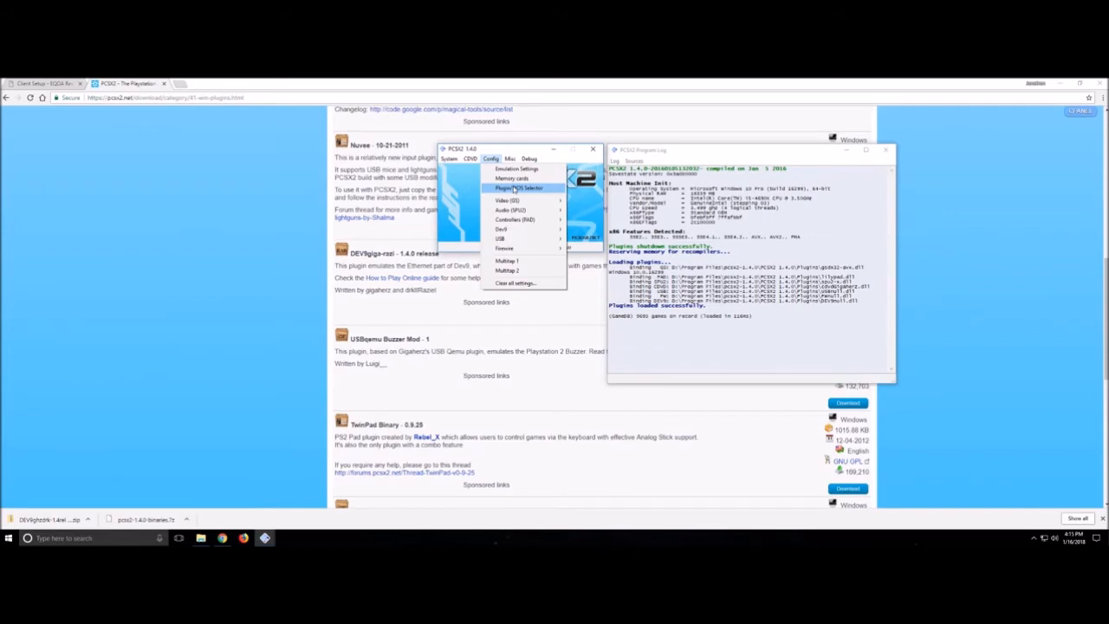
click(514, 188)
click(572, 329)
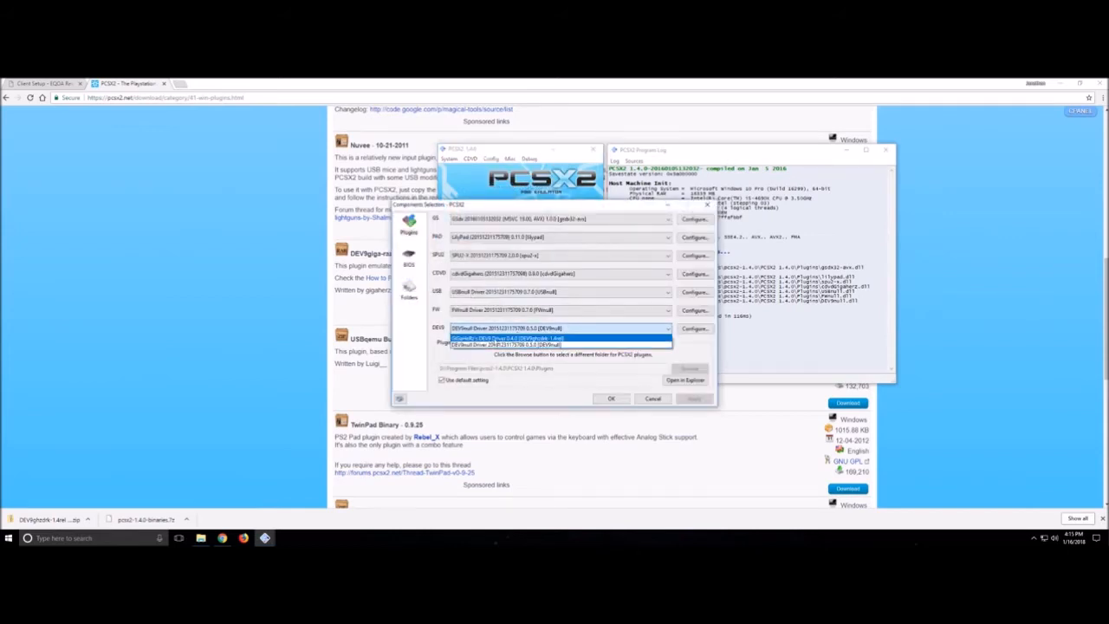
click(507, 338)
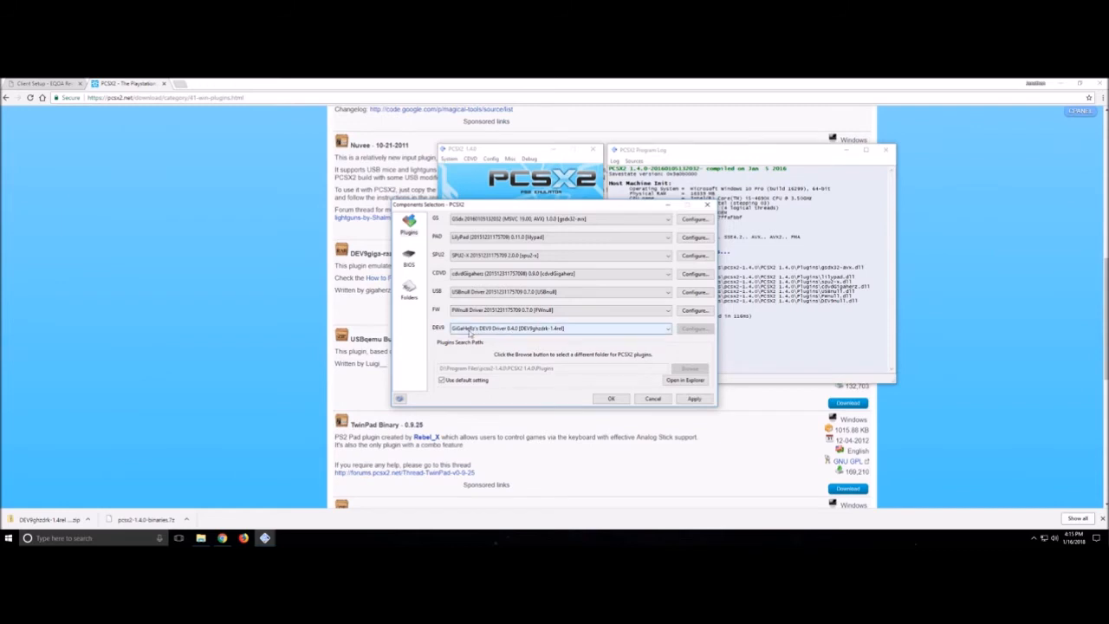
click(684, 398)
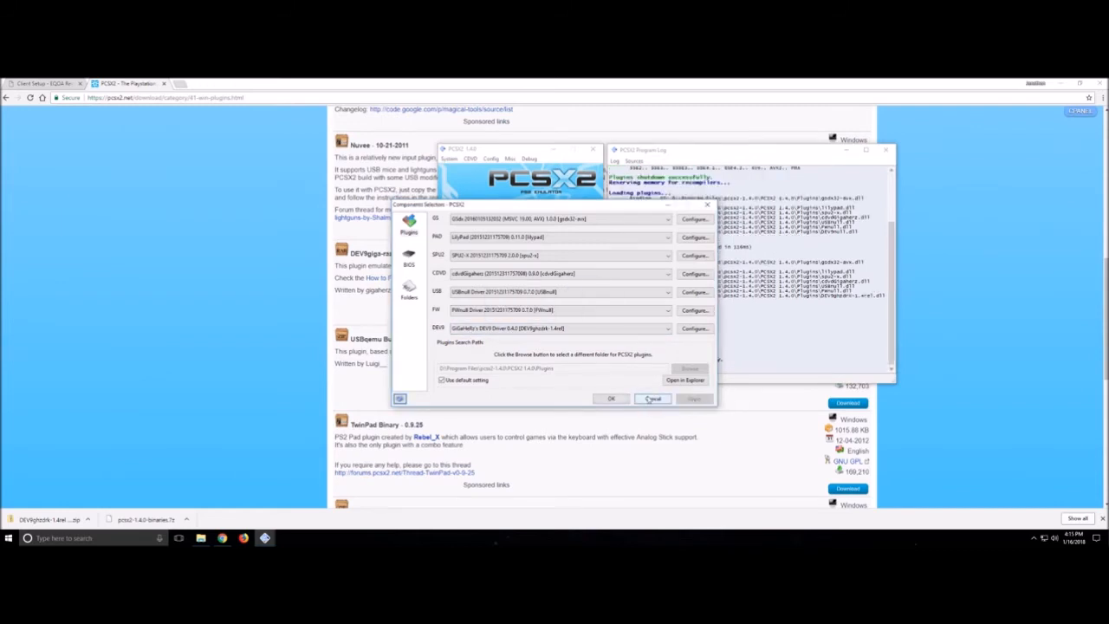
- Confirm the plugin selection and open the WinPcap download page from the Client Setup wiki in a new browser tab
click(611, 398)
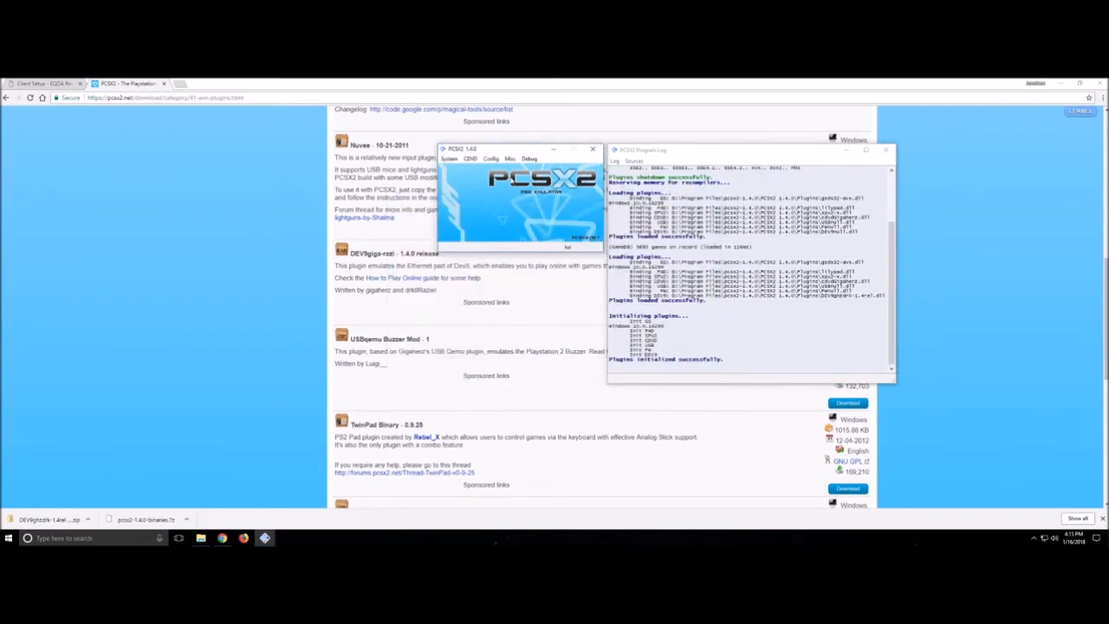
click(25, 81)
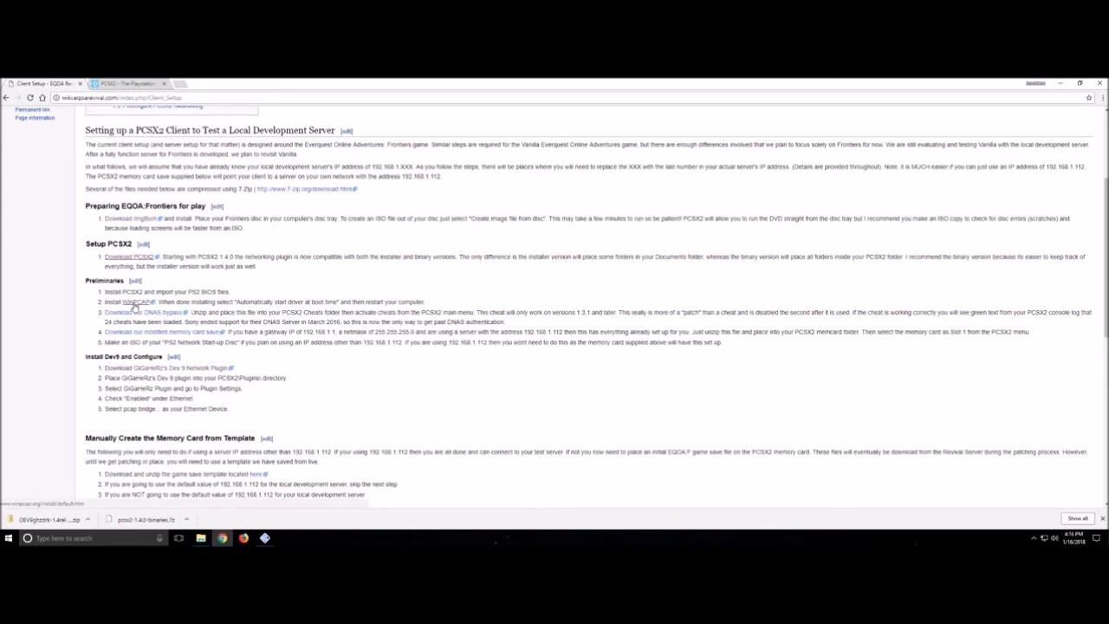
right_click(134, 306)
click(149, 309)
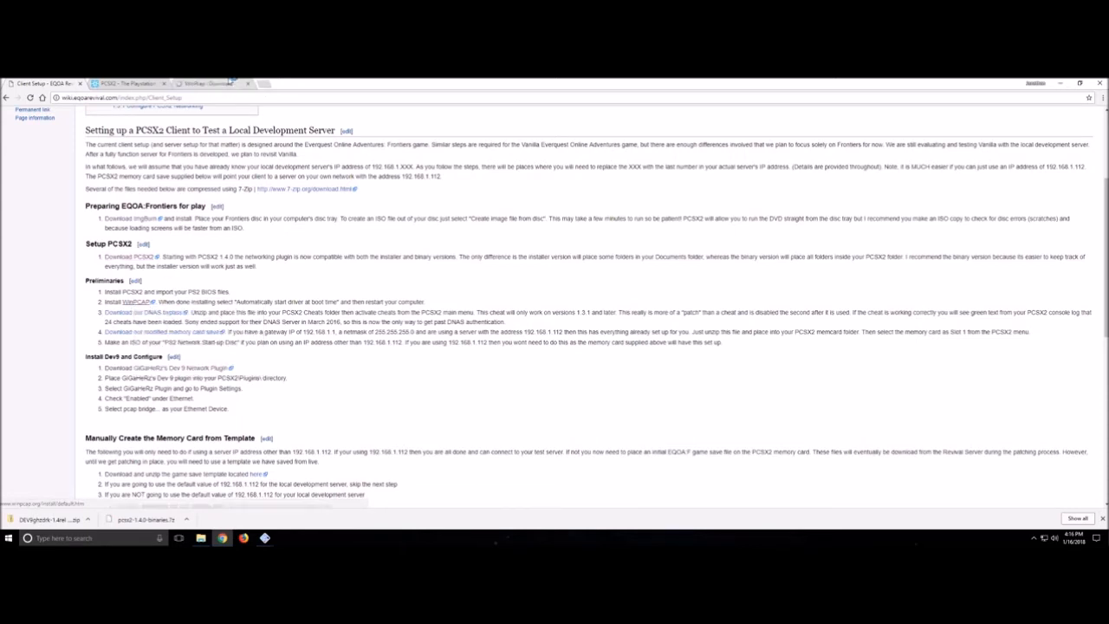
click(232, 80)
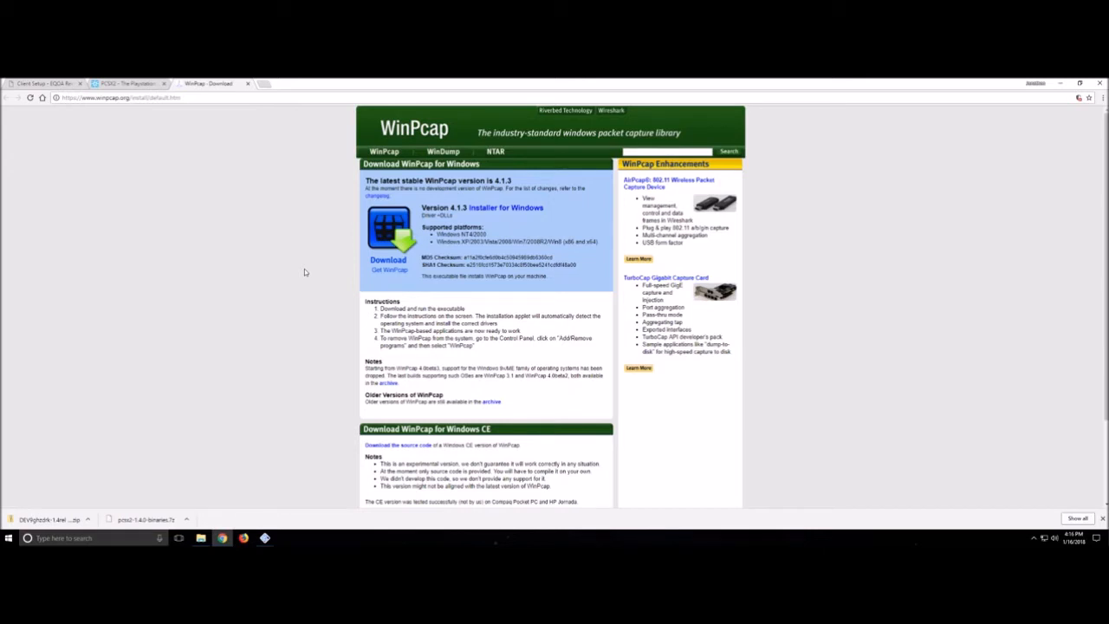
- Show where the computer's restart options are without choosing one, and close the WinPcap download page
click(8, 538)
click(147, 518)
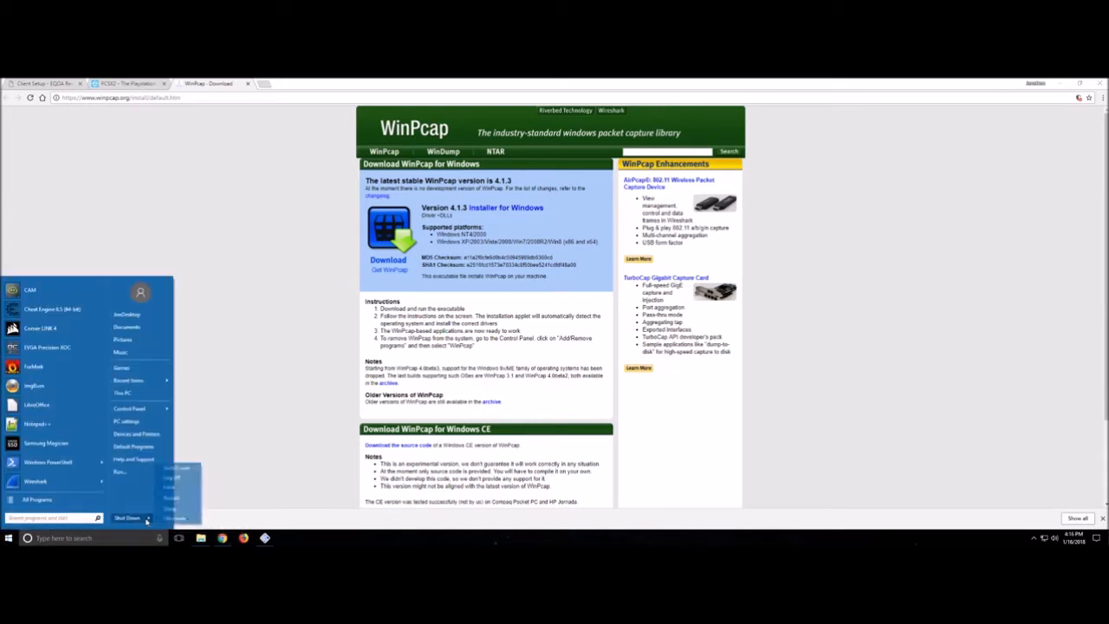
click(269, 280)
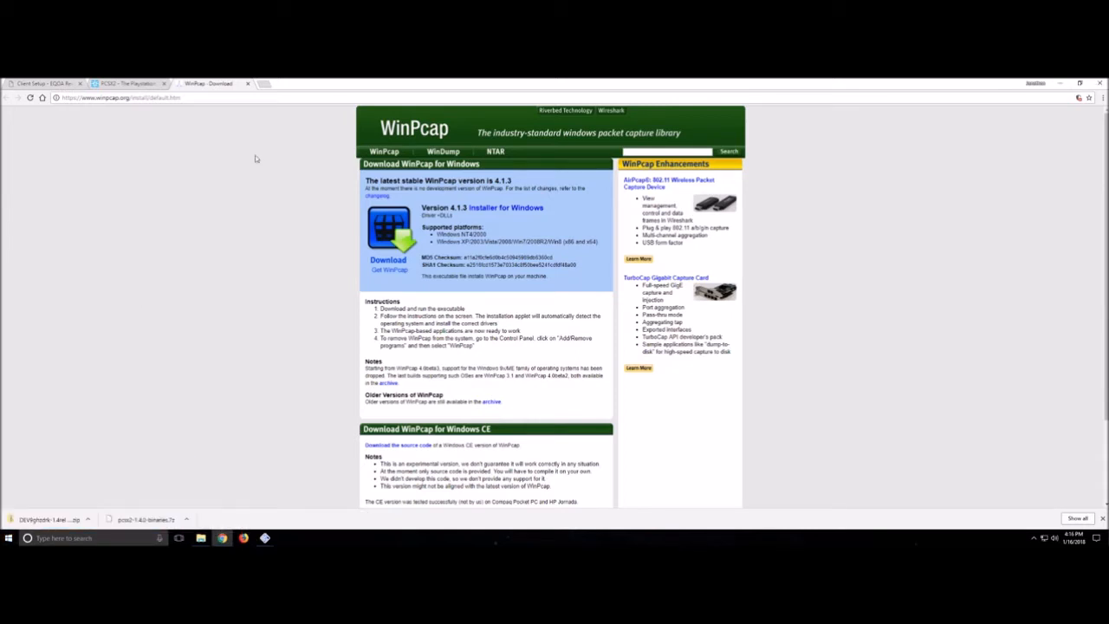
click(249, 84)
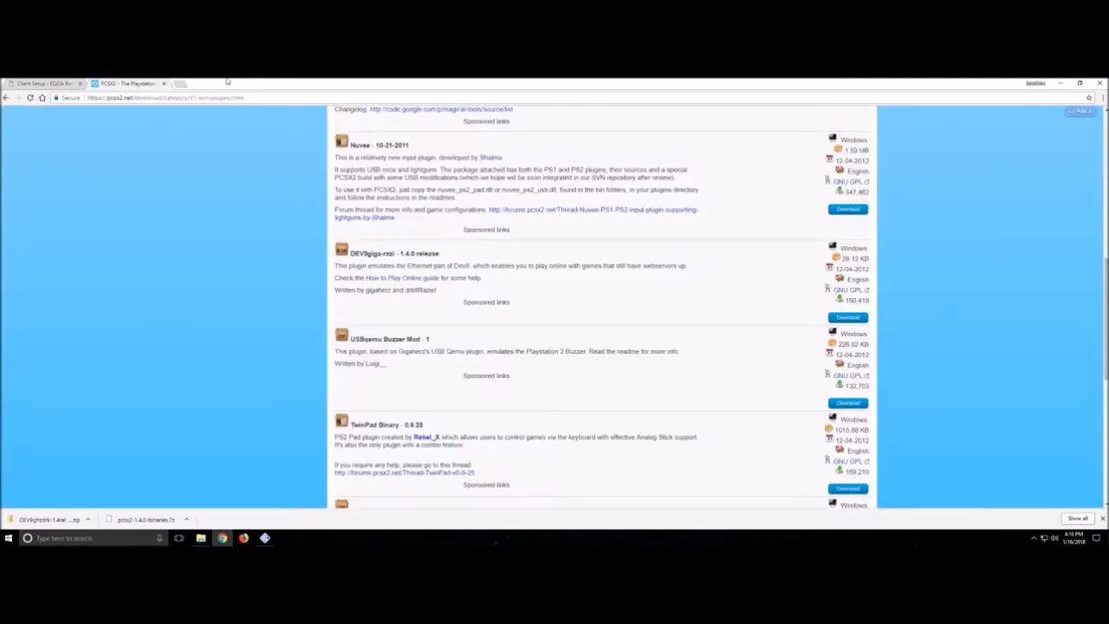
- Switch to PCSX2 and open the configuration of the DEV9 plugin in the Plugin/BIOS selector
mouse_move(266, 538)
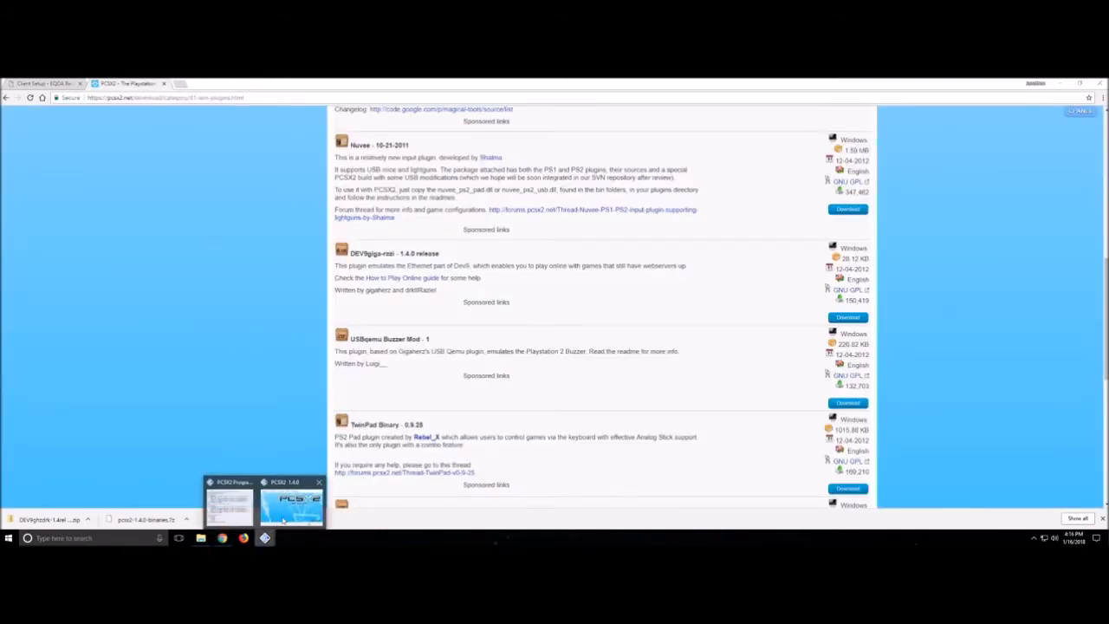
click(295, 507)
click(491, 160)
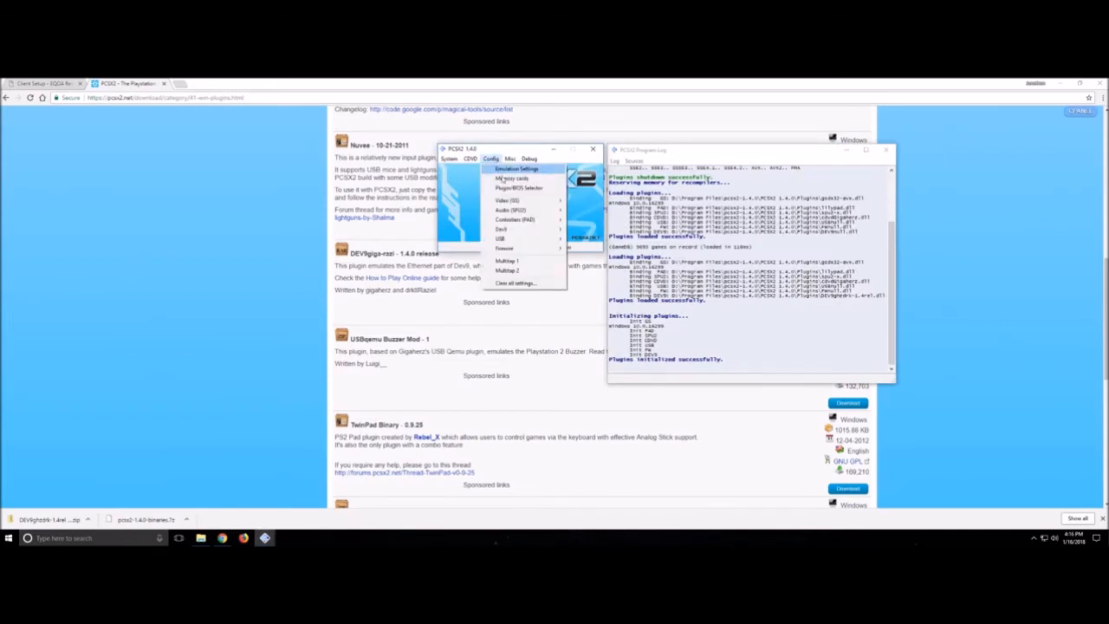
click(524, 189)
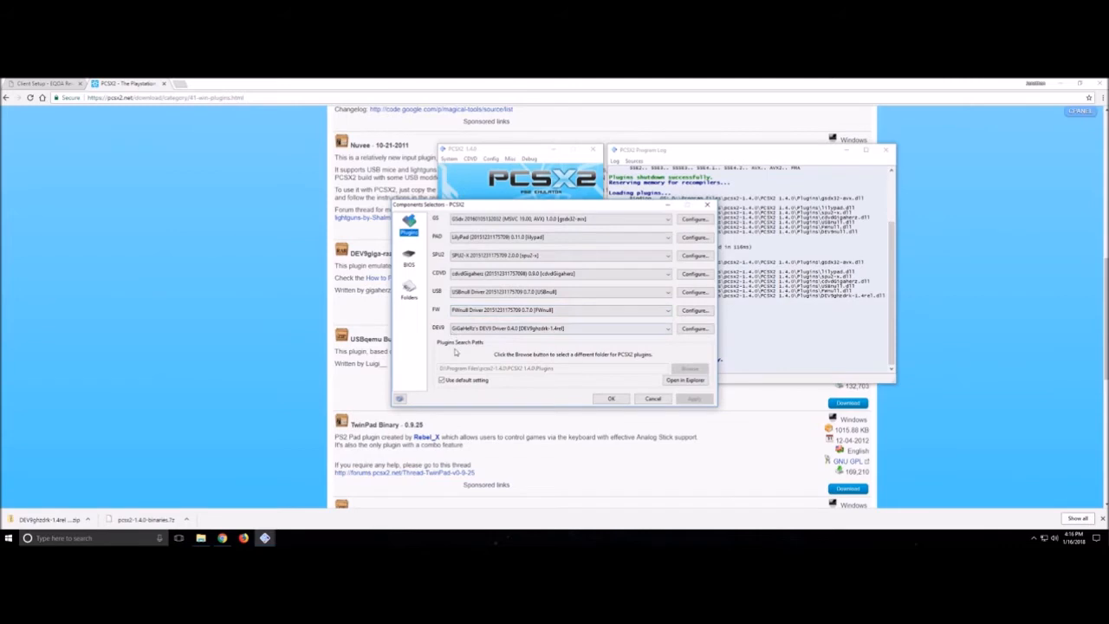
click(686, 329)
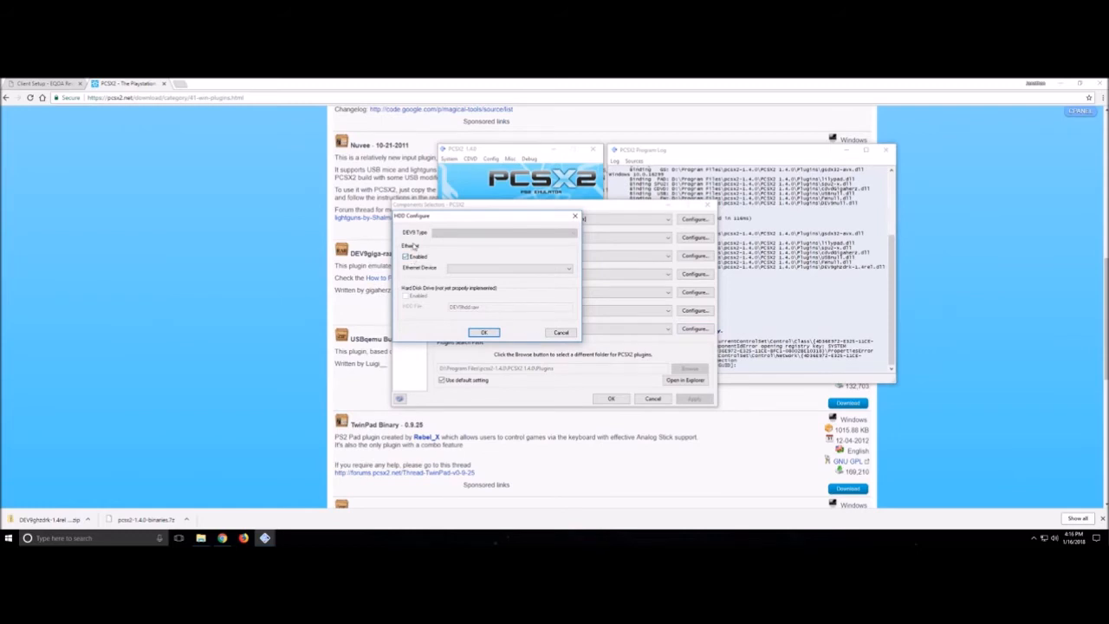
- Set the DEV9 Ethernet device to pcap switch: Intel(R) Ethernet Connection (2) I218-V
click(487, 268)
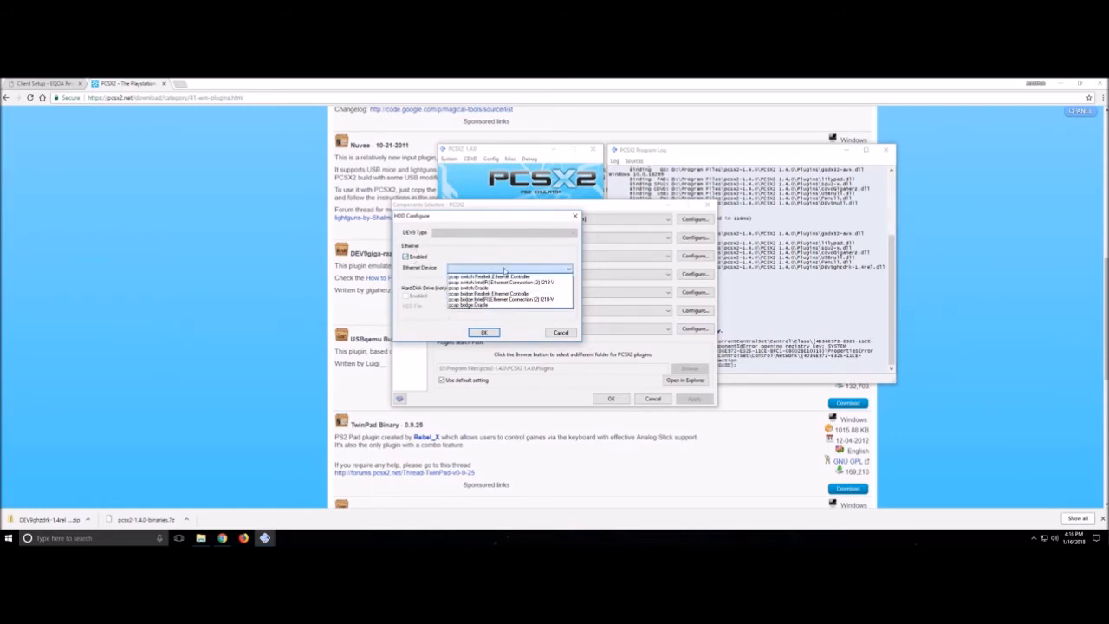
click(505, 269)
click(505, 268)
click(505, 284)
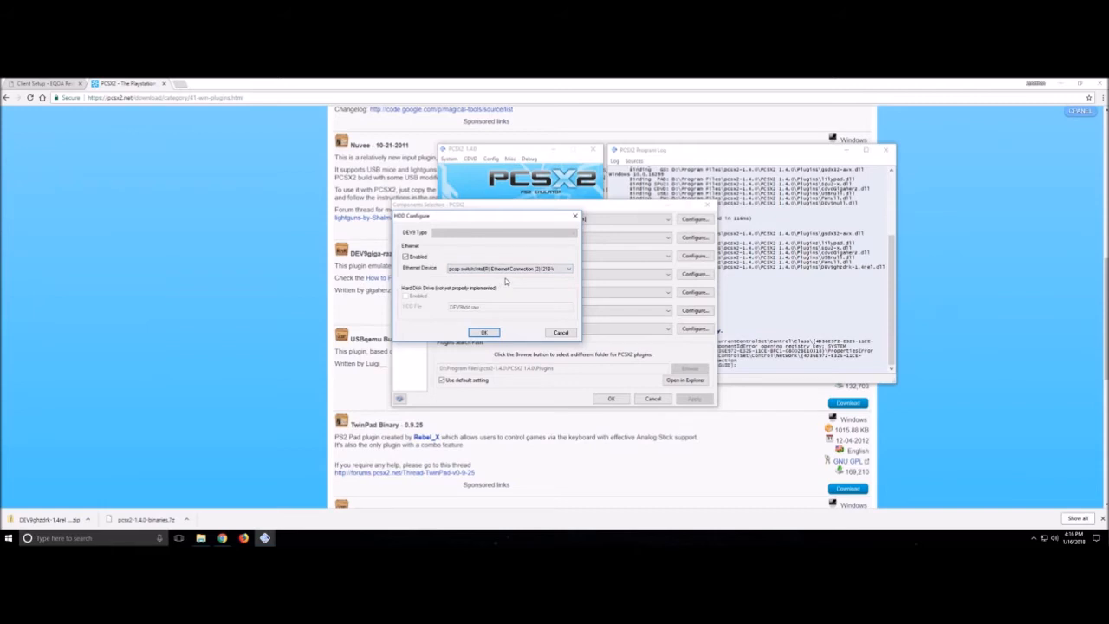
click(511, 270)
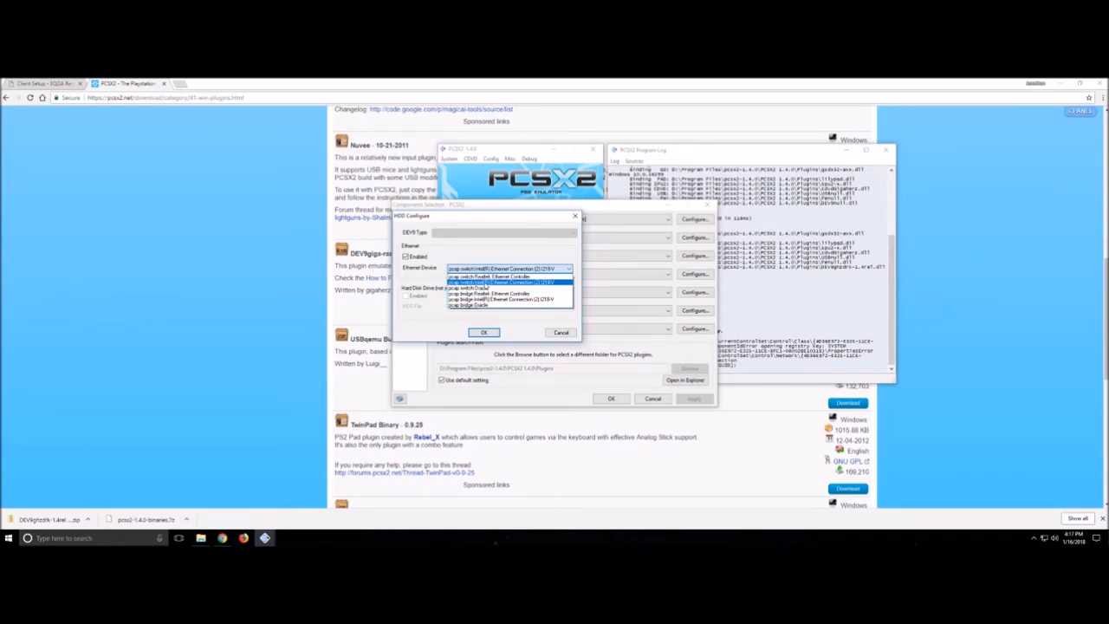
click(486, 282)
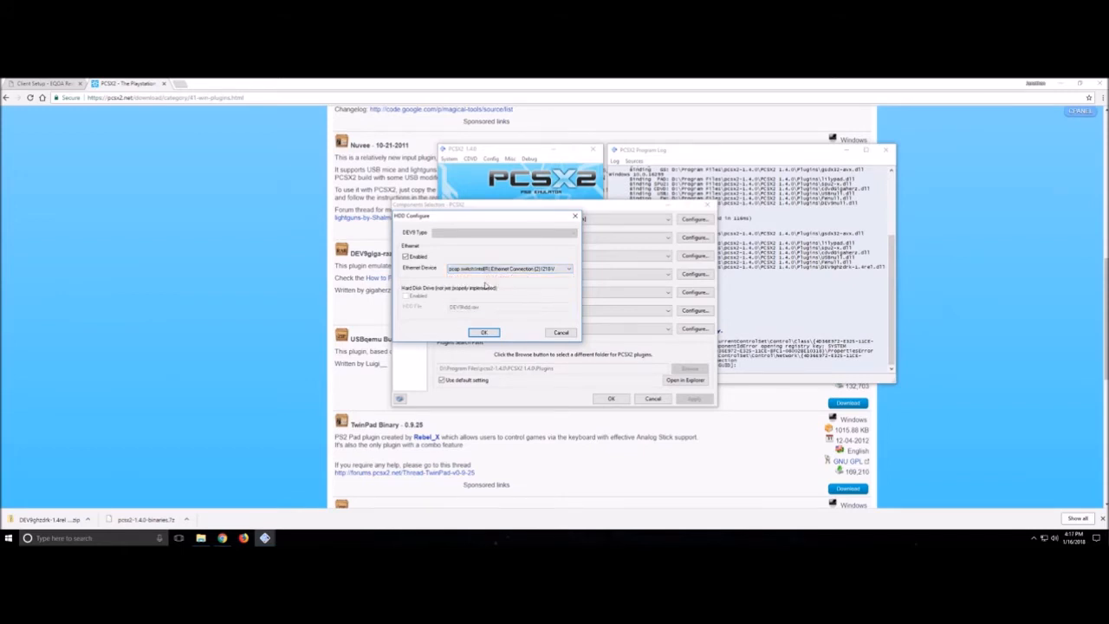
- Open a Command Prompt and list the network adapters with ipconfig
click(8, 538)
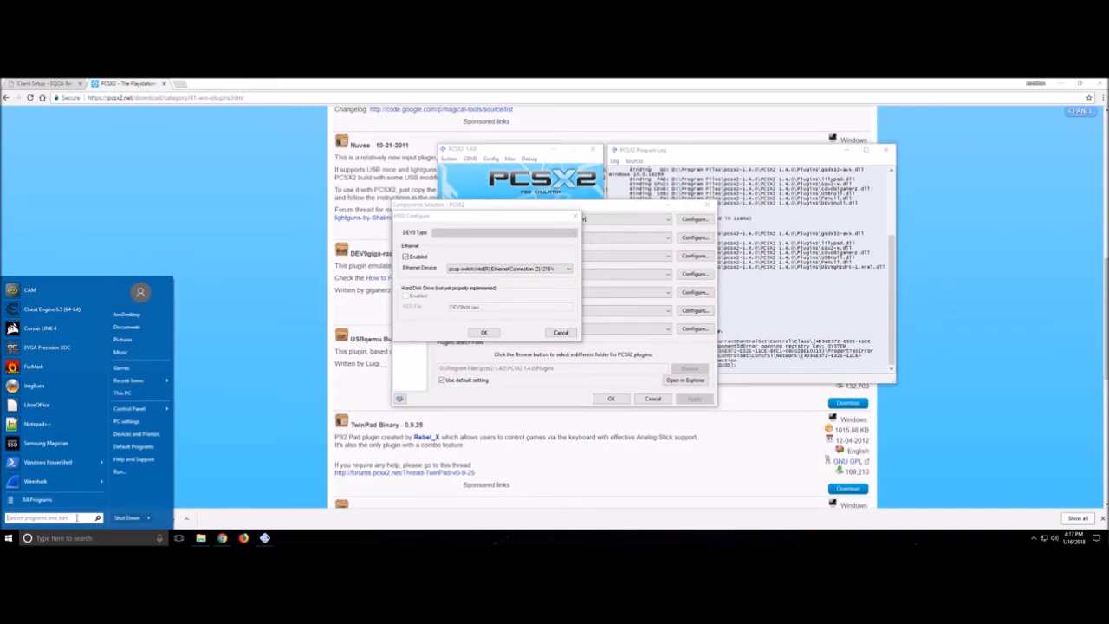
text(cmd)
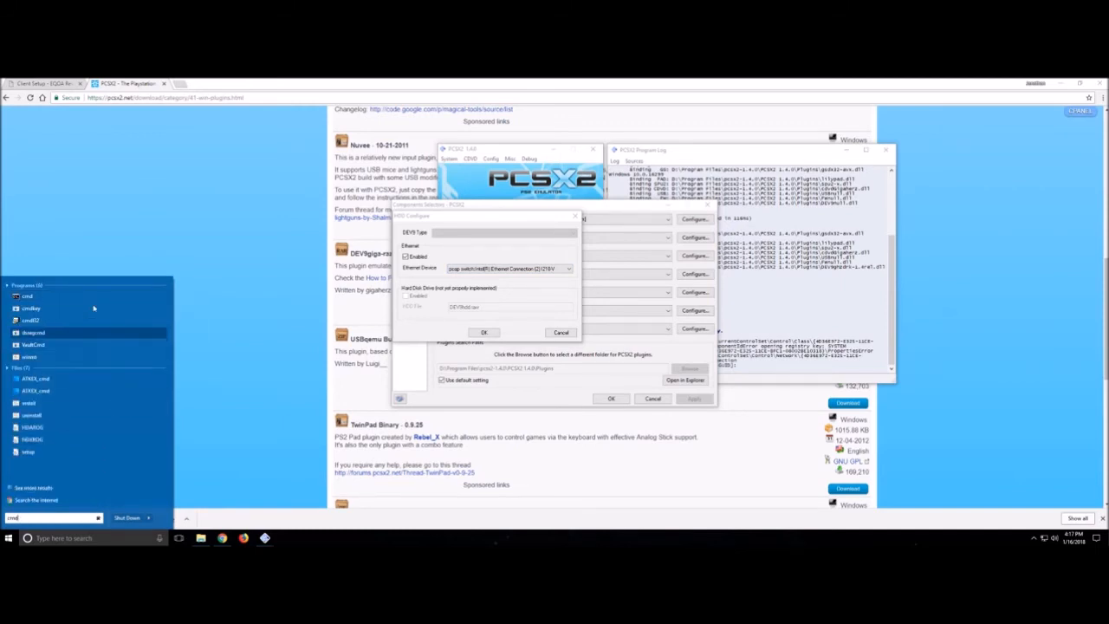
click(81, 297)
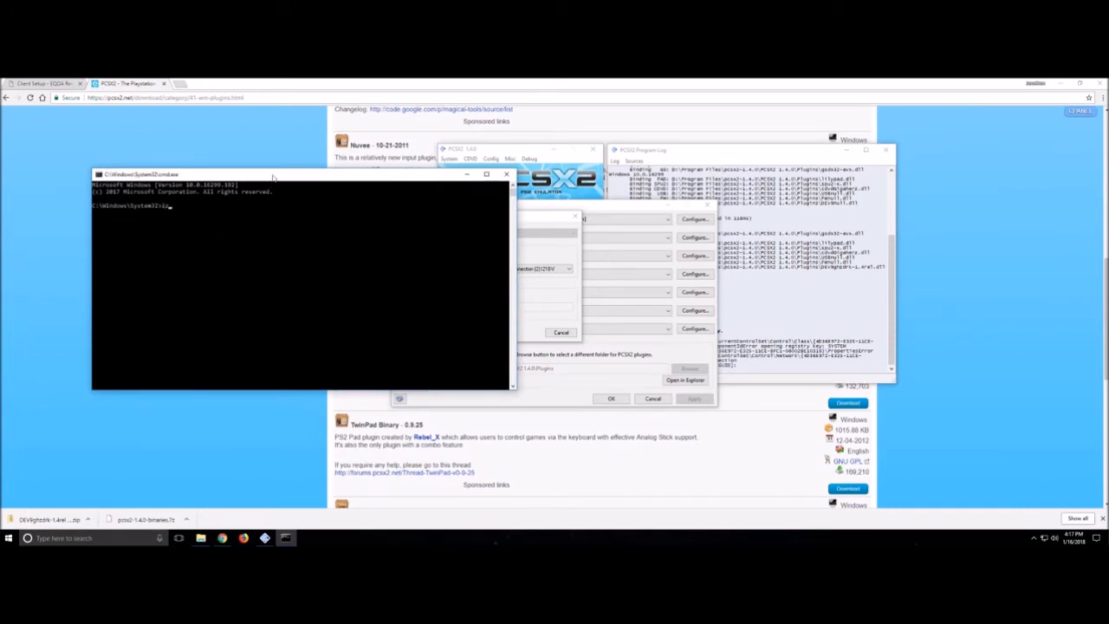
text(ipconfig)
key(Return)
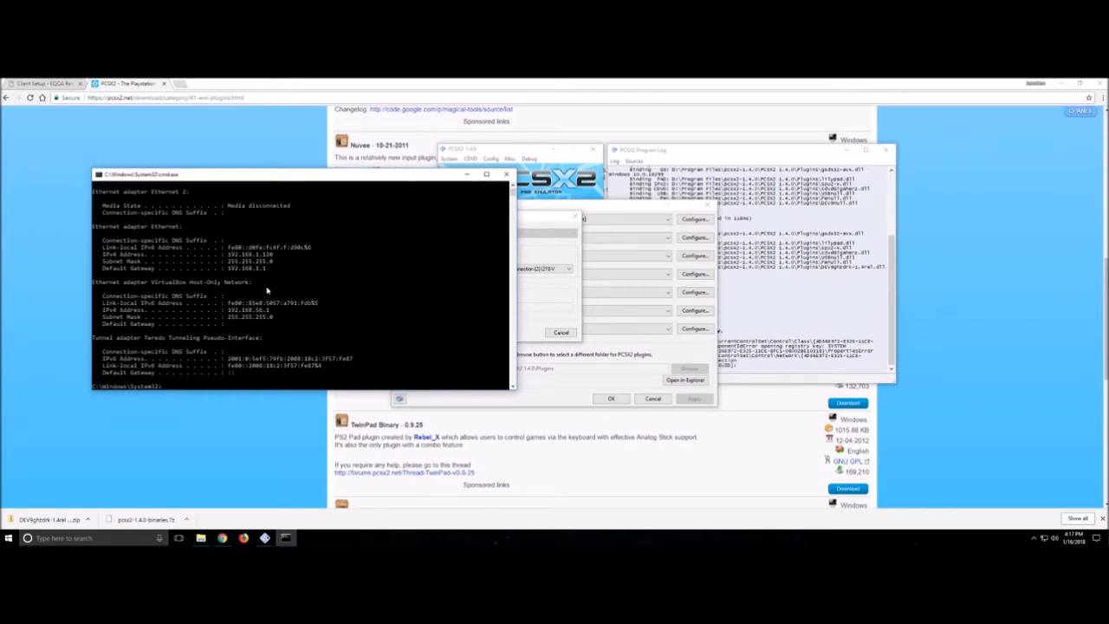
- Run ipconfig -all, examine the description of the active Ethernet adapter, and close the Command Prompt
scroll(267, 312, up, 2)
scroll(268, 312, down, 4)
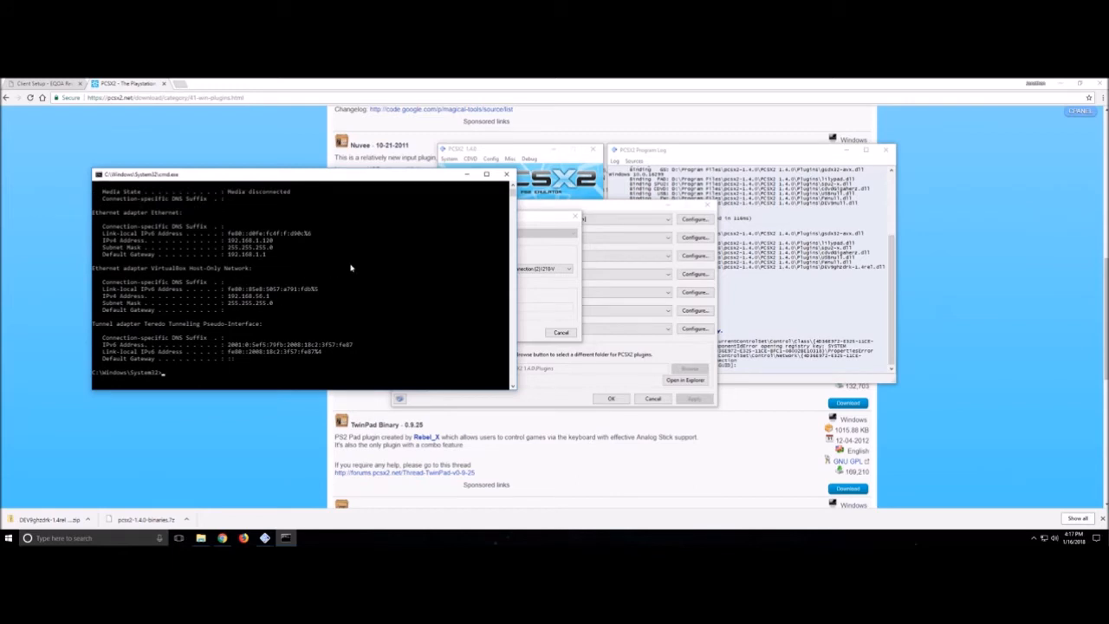
text(ipconfig -all)
key(Return)
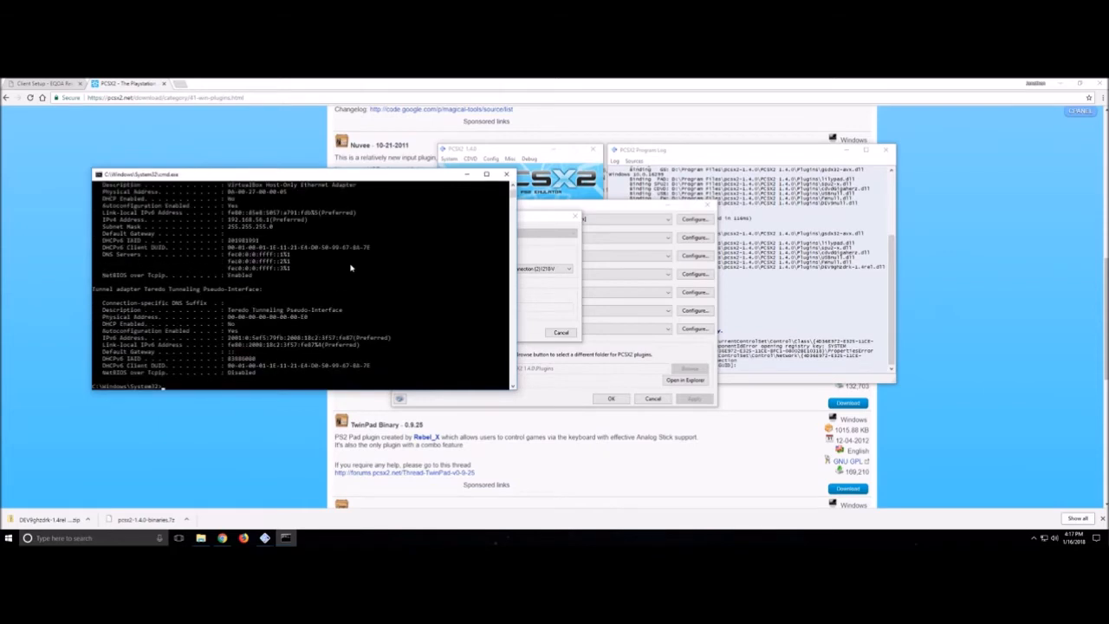
scroll(310, 290, up, 8)
scroll(290, 294, up, 4)
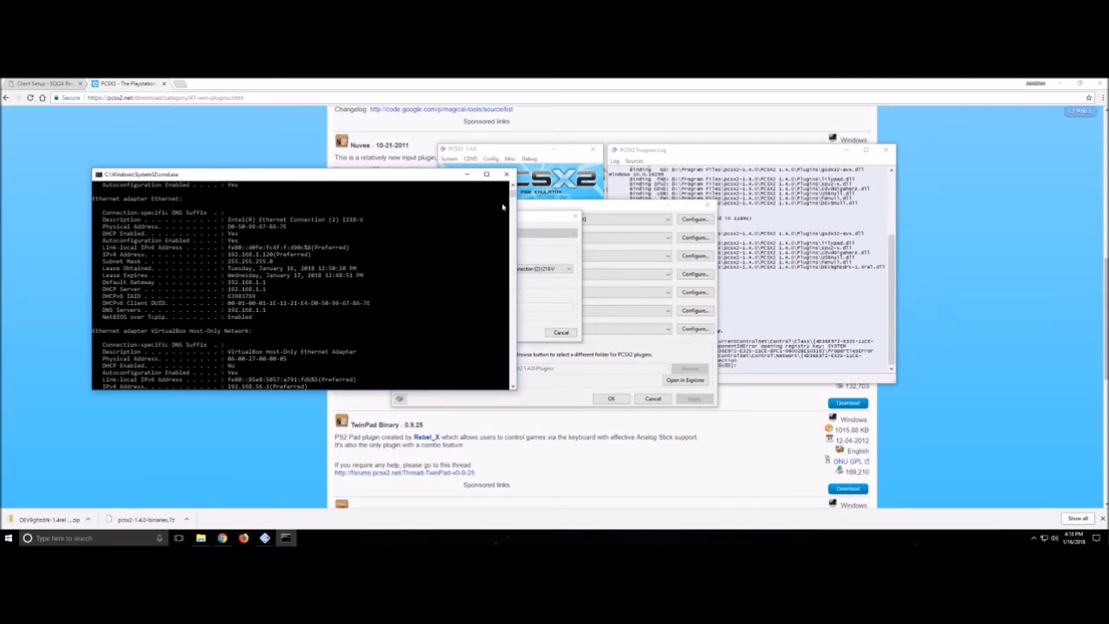
click(505, 174)
- Choose the pcap switch entry for the Intel(R) Ethernet Connection (2) I218-V again and confirm the DEV9 configuration
click(499, 269)
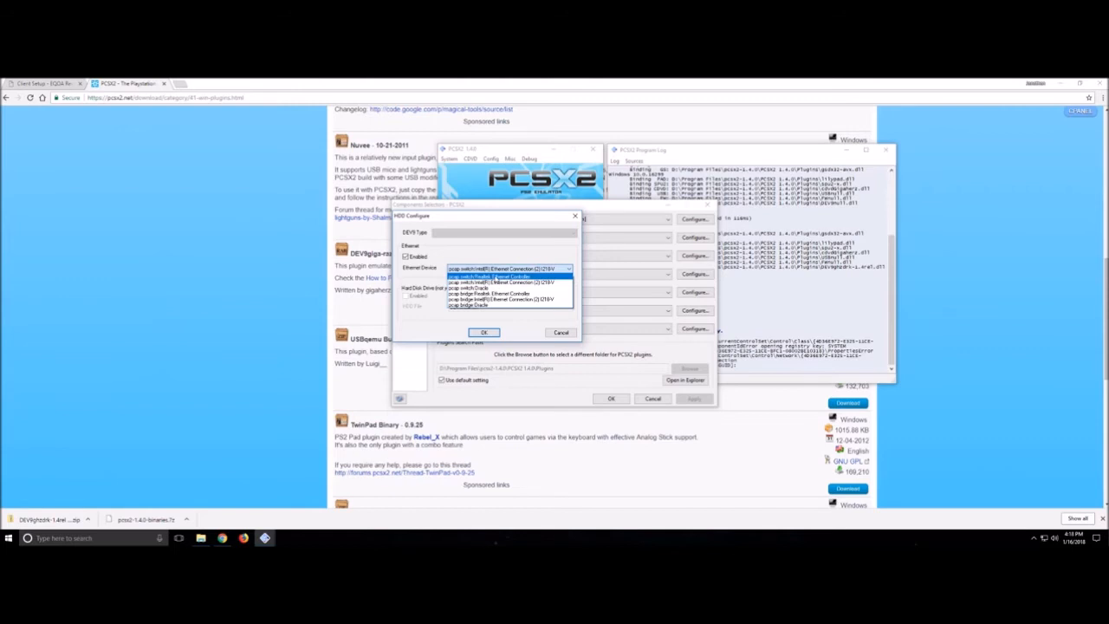
click(495, 283)
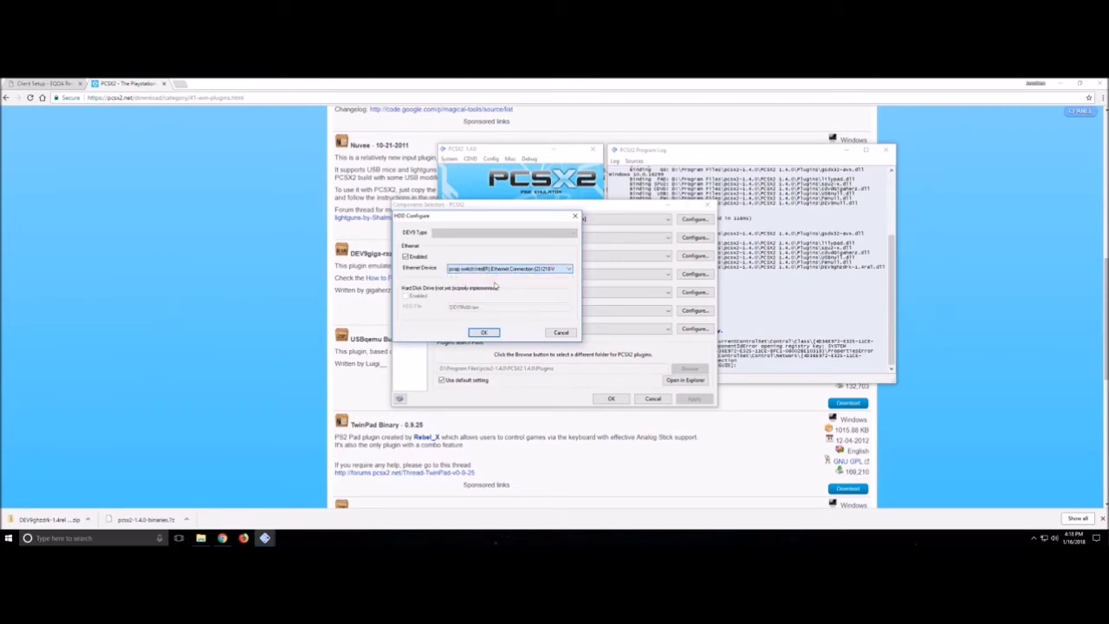
click(486, 332)
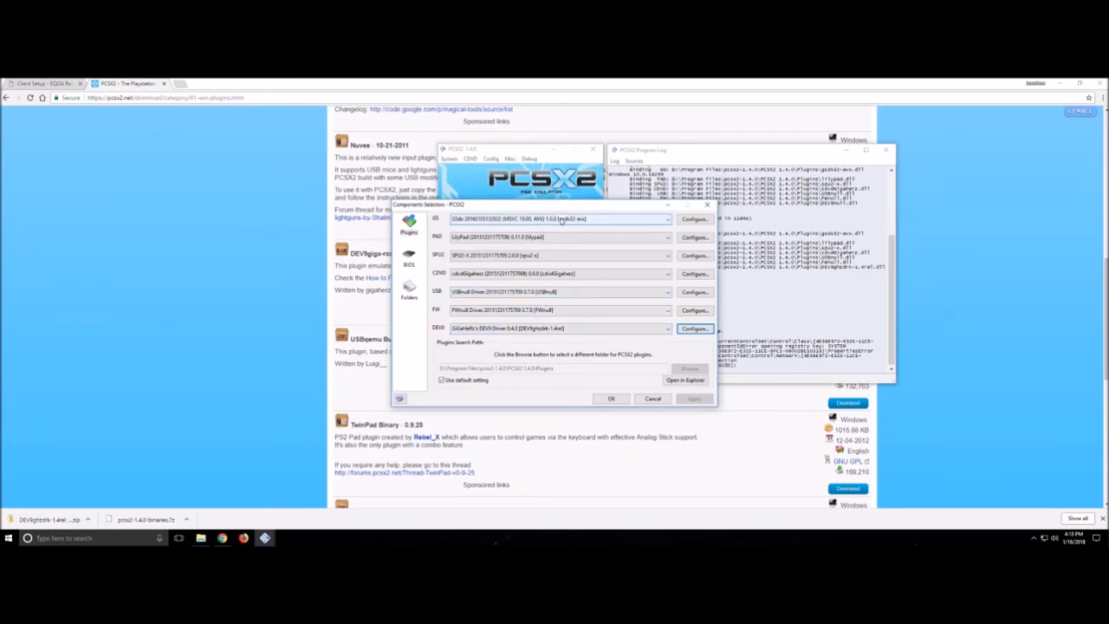
- Set the GS plugin to the GSdx SSE41 version [gsdx32-sse4], apply the change, and close the component selector
click(562, 219)
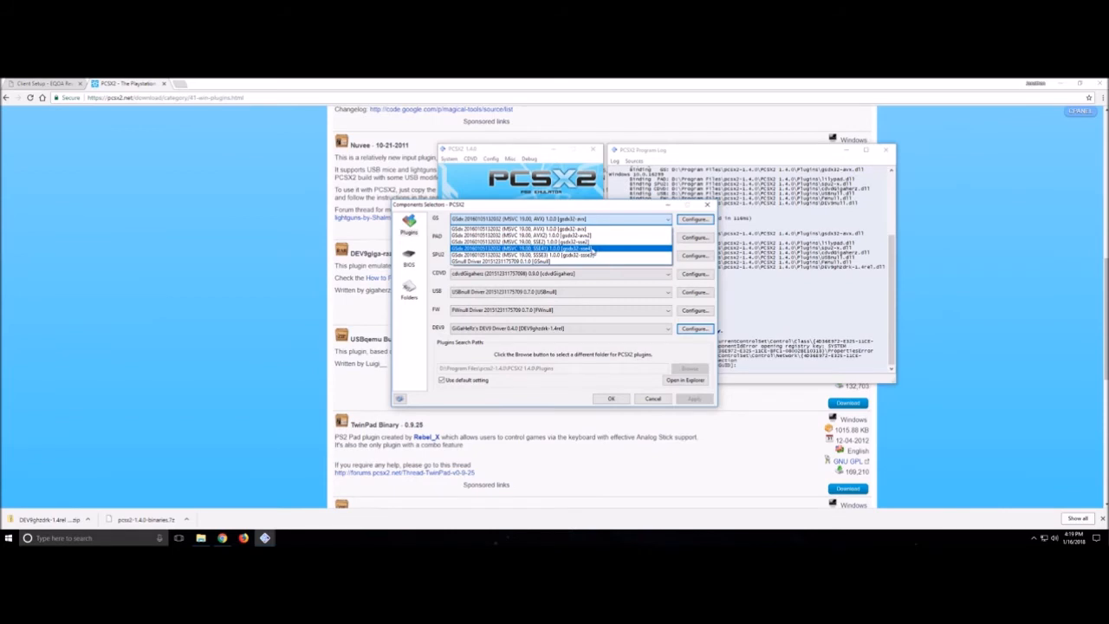
click(594, 250)
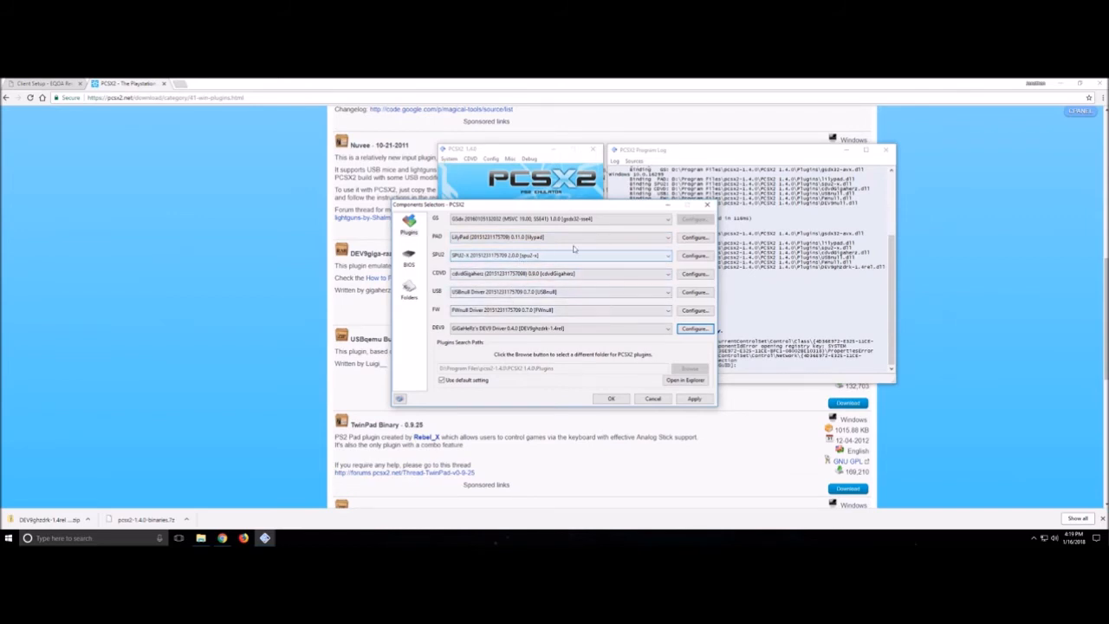
click(698, 399)
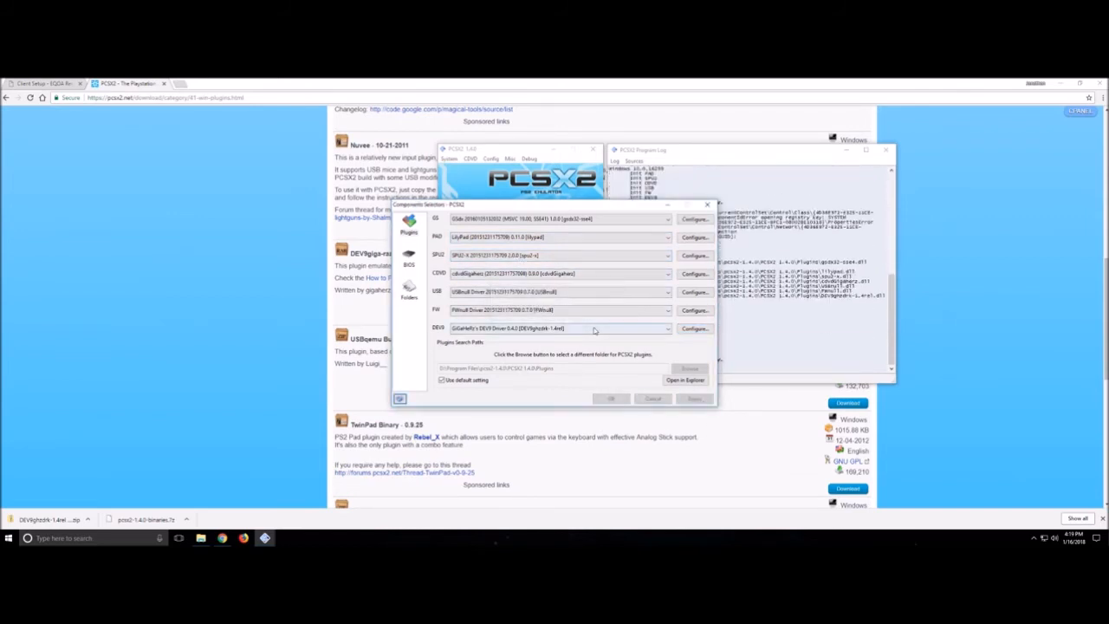
click(611, 398)
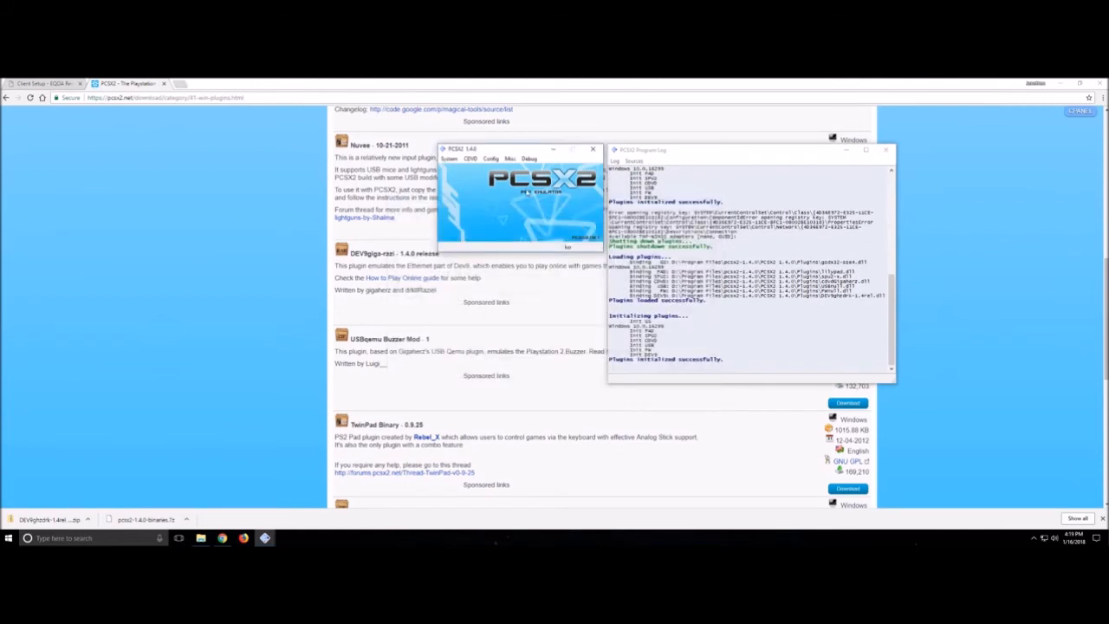
- Load the EQOA_Frontiers disc image from the PS2 Games folder in Documents as the ISO to run
click(469, 159)
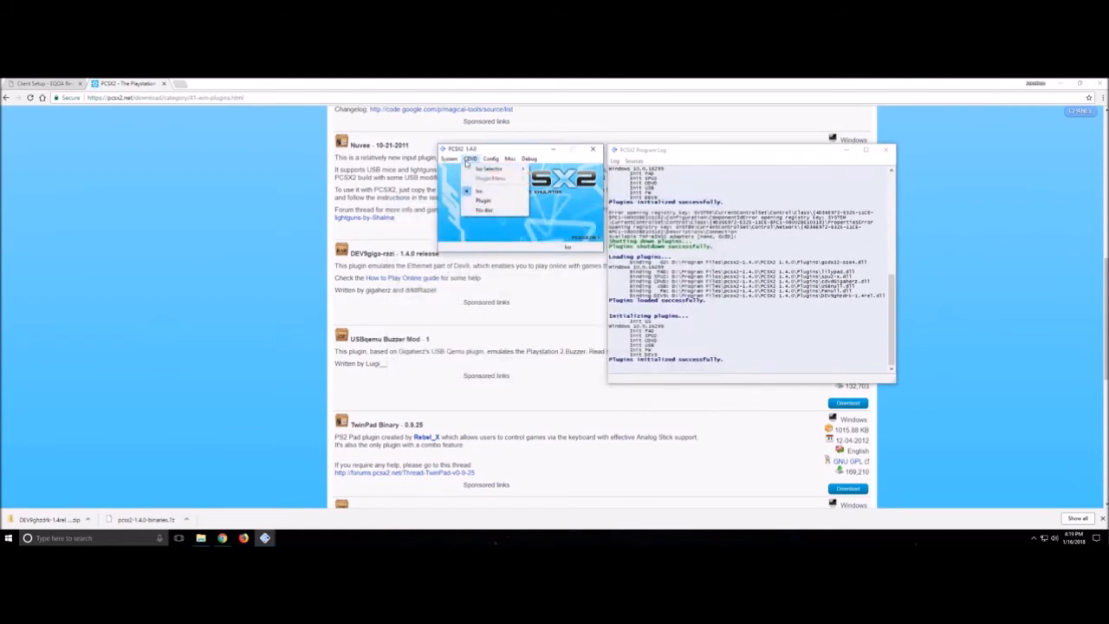
mouse_move(479, 168)
click(549, 169)
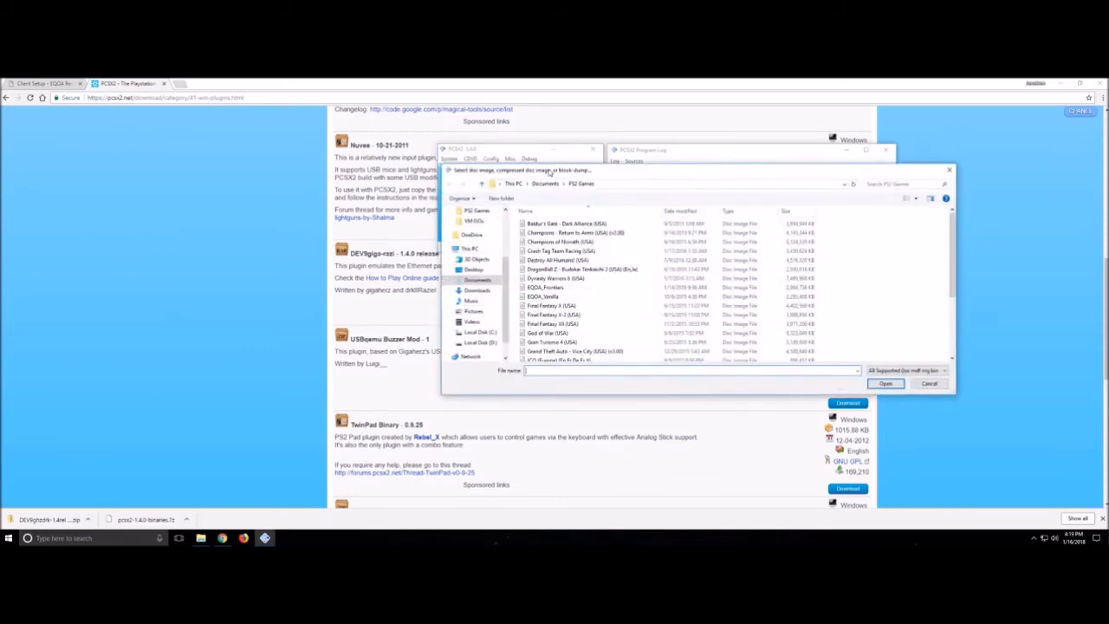
click(563, 288)
click(885, 382)
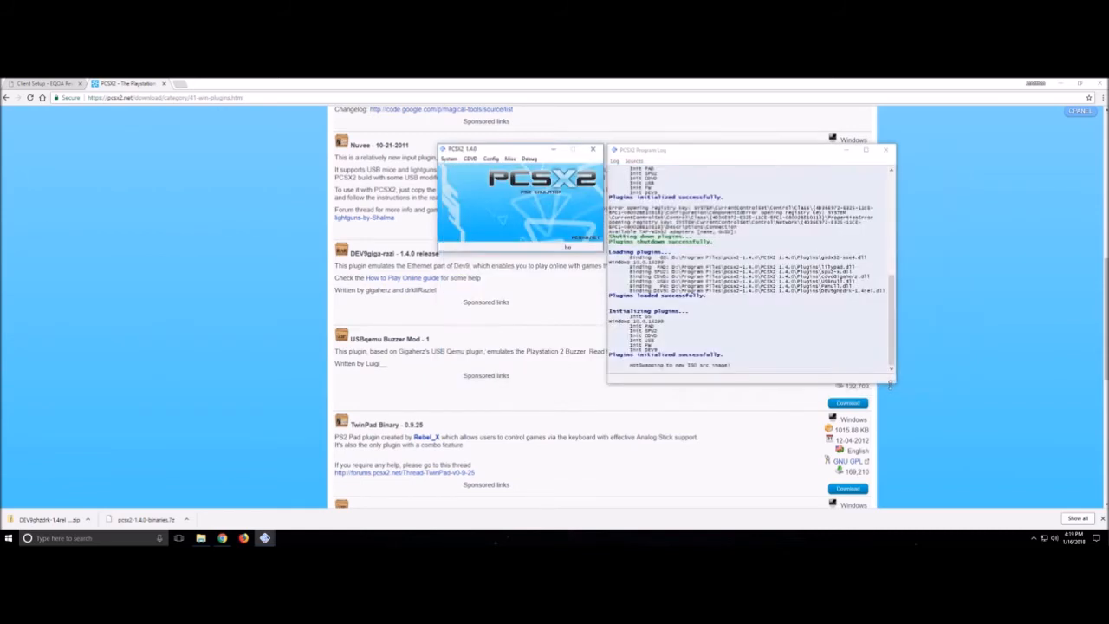
- Download the DNAS bypass and the modified memory card save from the Client Setup wiki page
click(52, 85)
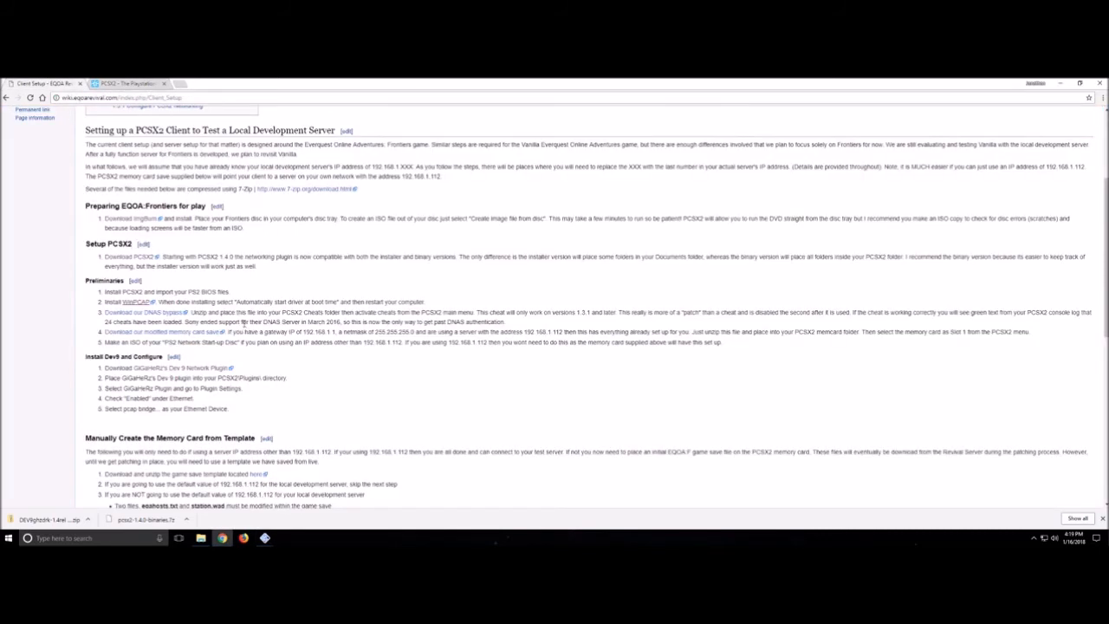
right_click(151, 317)
click(164, 320)
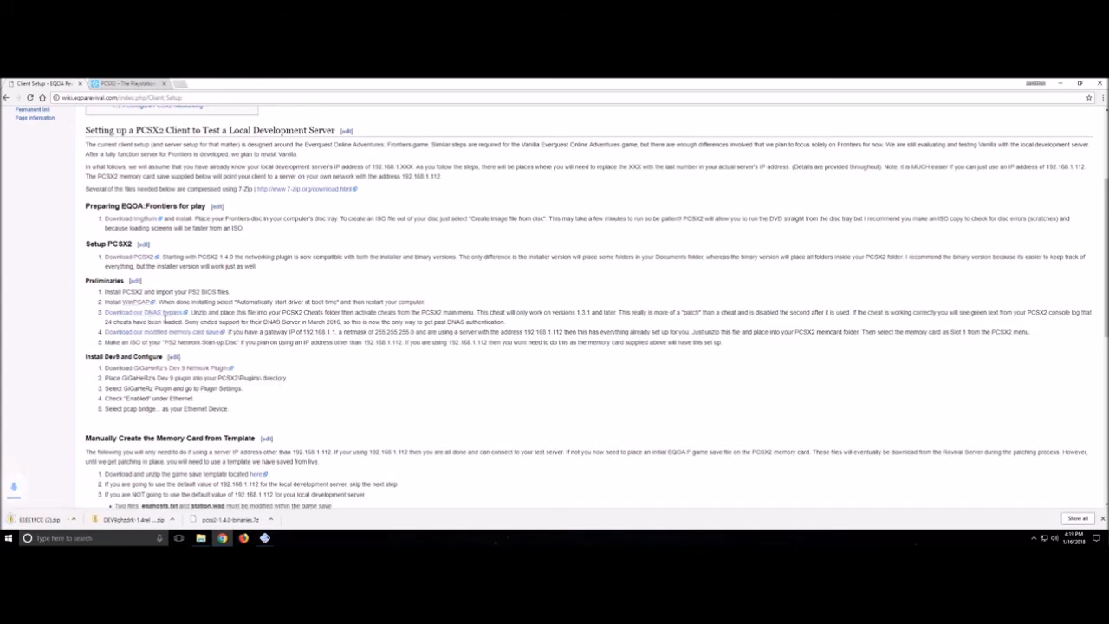
right_click(160, 332)
click(179, 339)
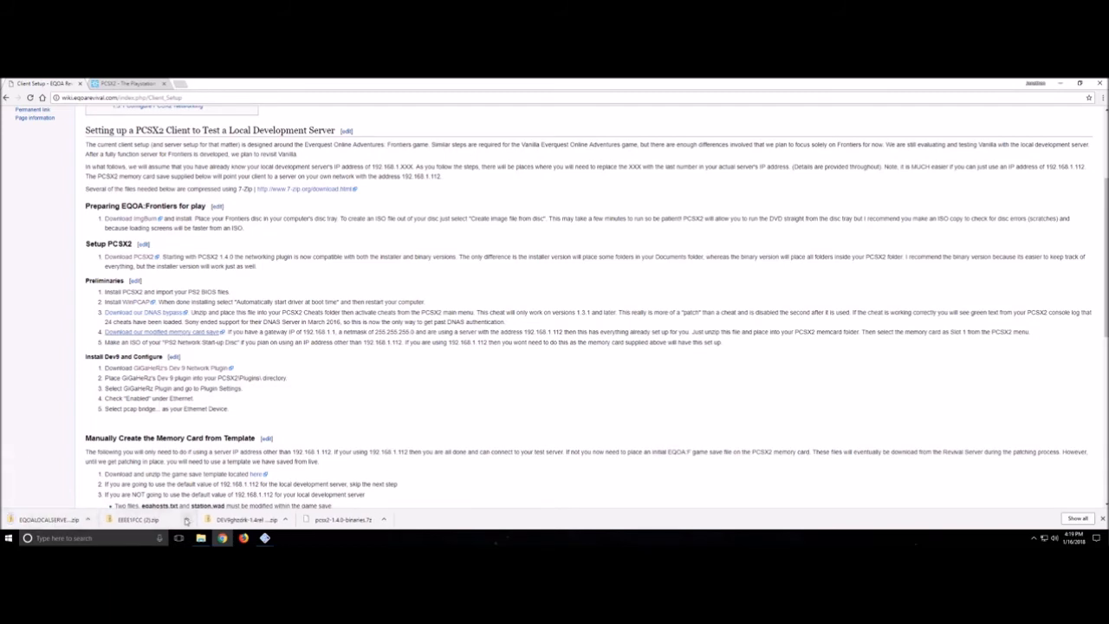
- Extract the downloaded EEEE1FCC (2) archive in the Downloads folder into its own folder with 7-Zip
click(186, 520)
click(212, 490)
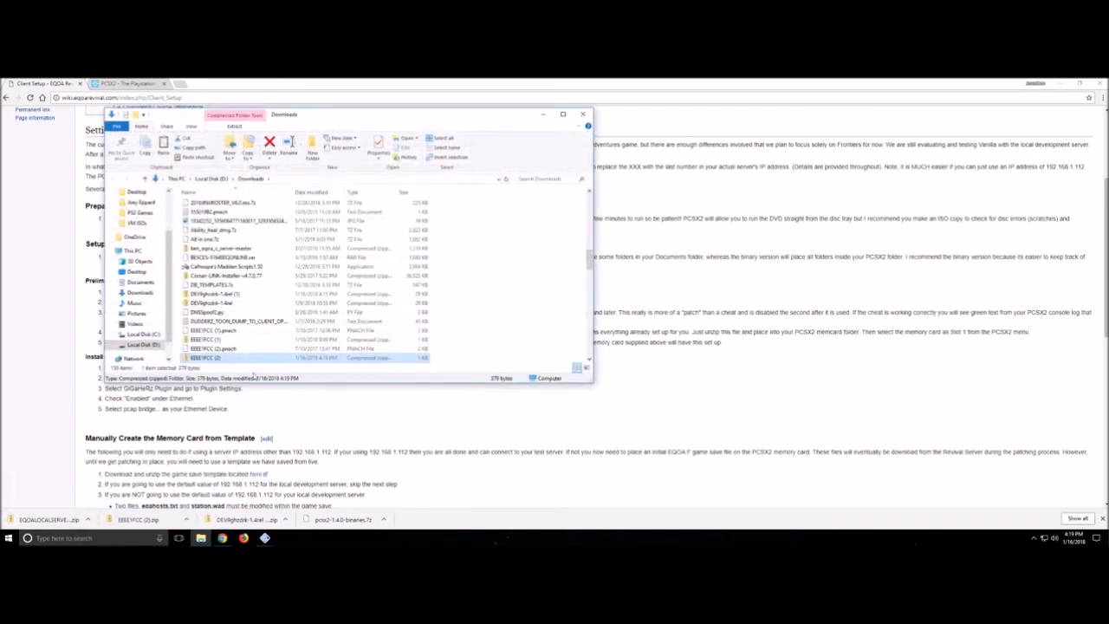
scroll(245, 332, up, 8)
scroll(245, 332, up, 3)
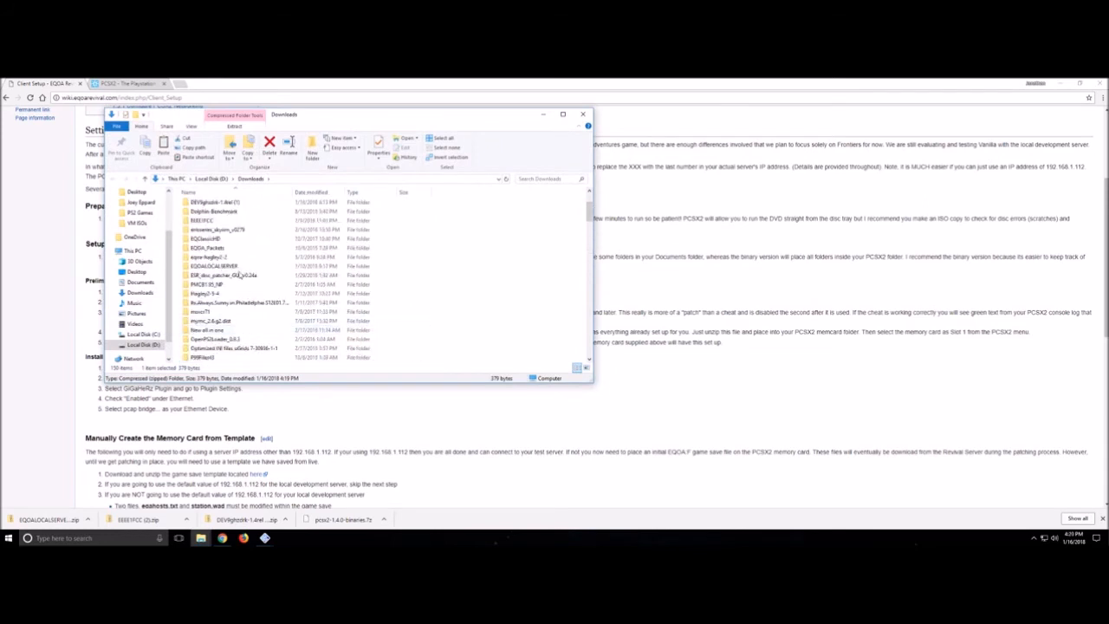
scroll(225, 260, down, 10)
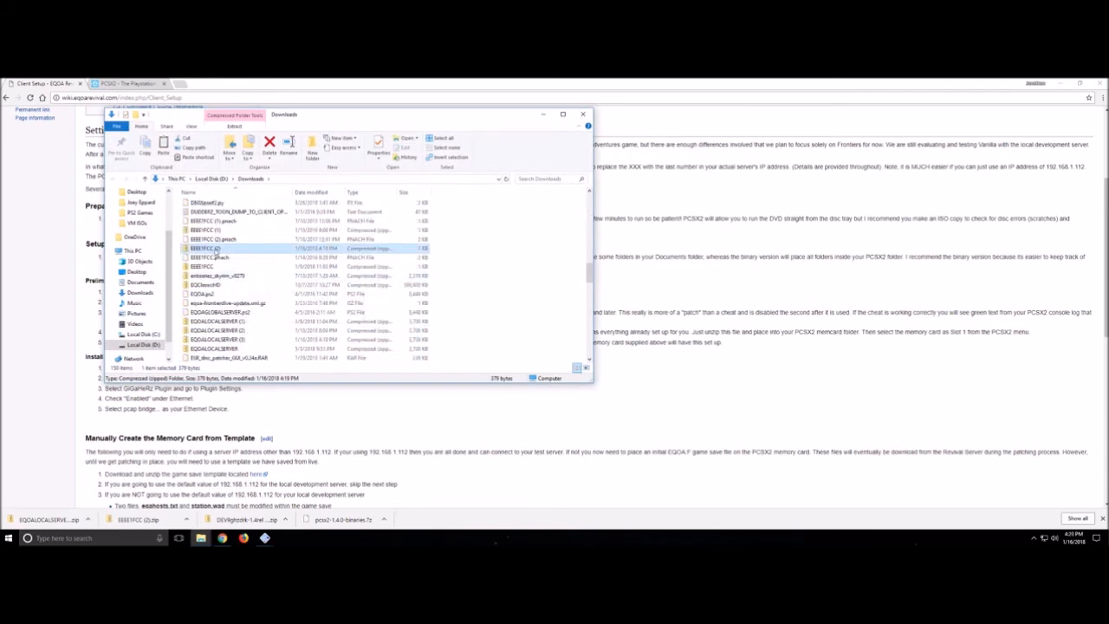
right_click(216, 250)
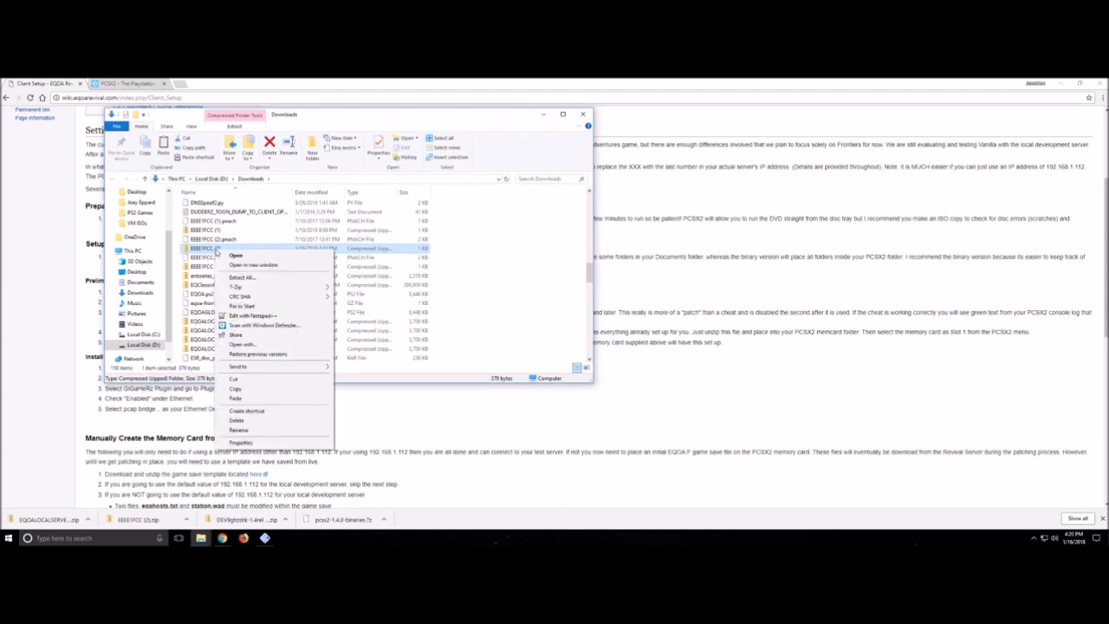
mouse_move(254, 290)
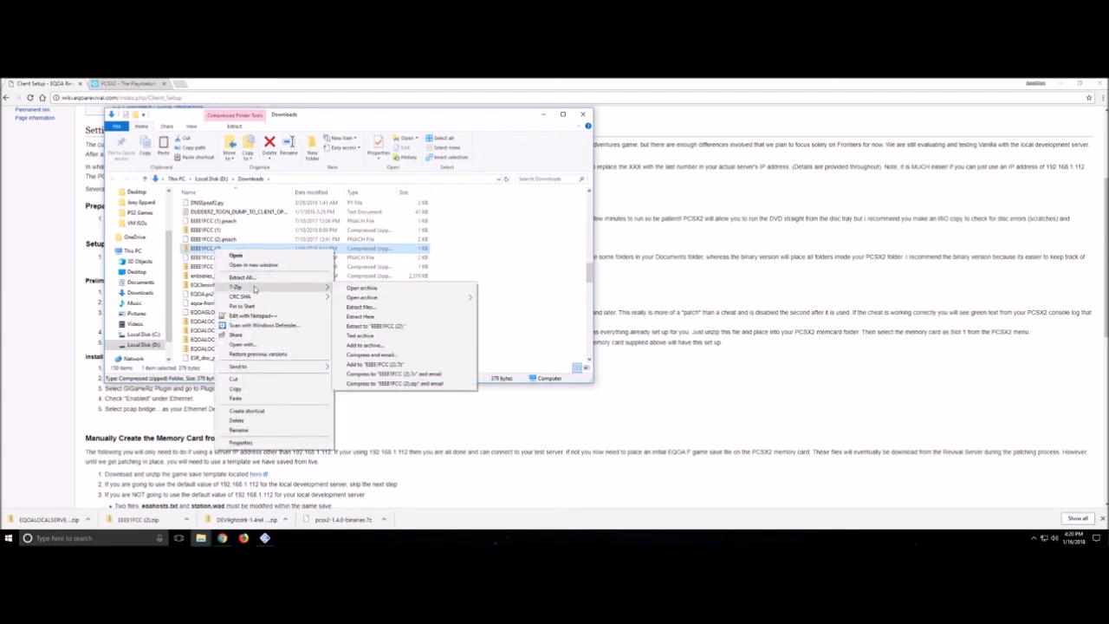
click(358, 316)
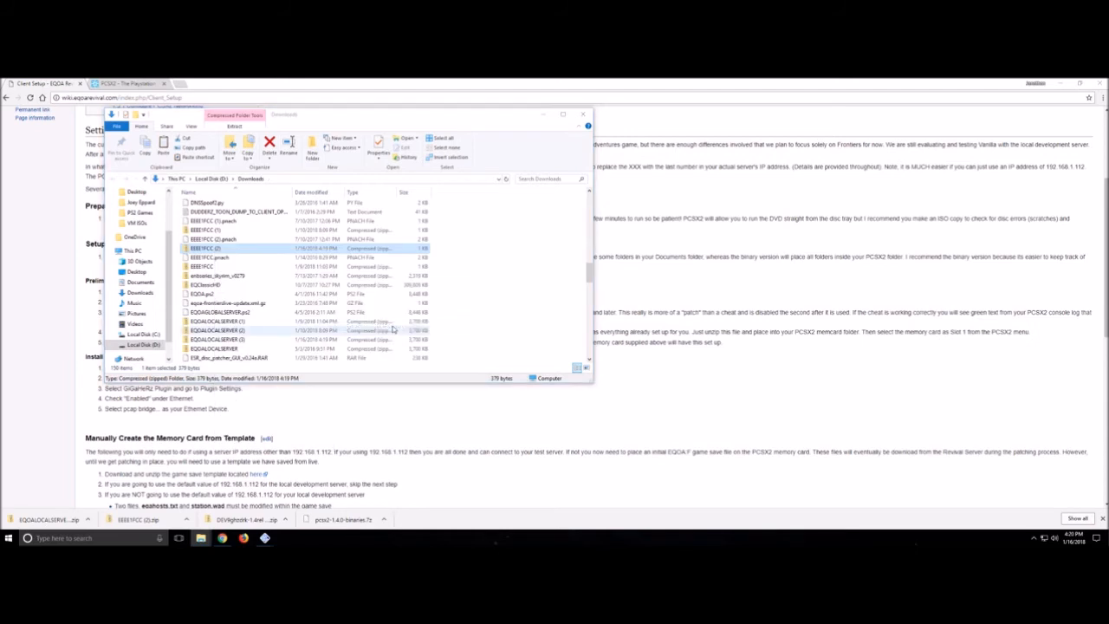
- Copy the EEEE1FCC.pnach file from the EEEE1FCC folder in Downloads
scroll(351, 305, up, 10)
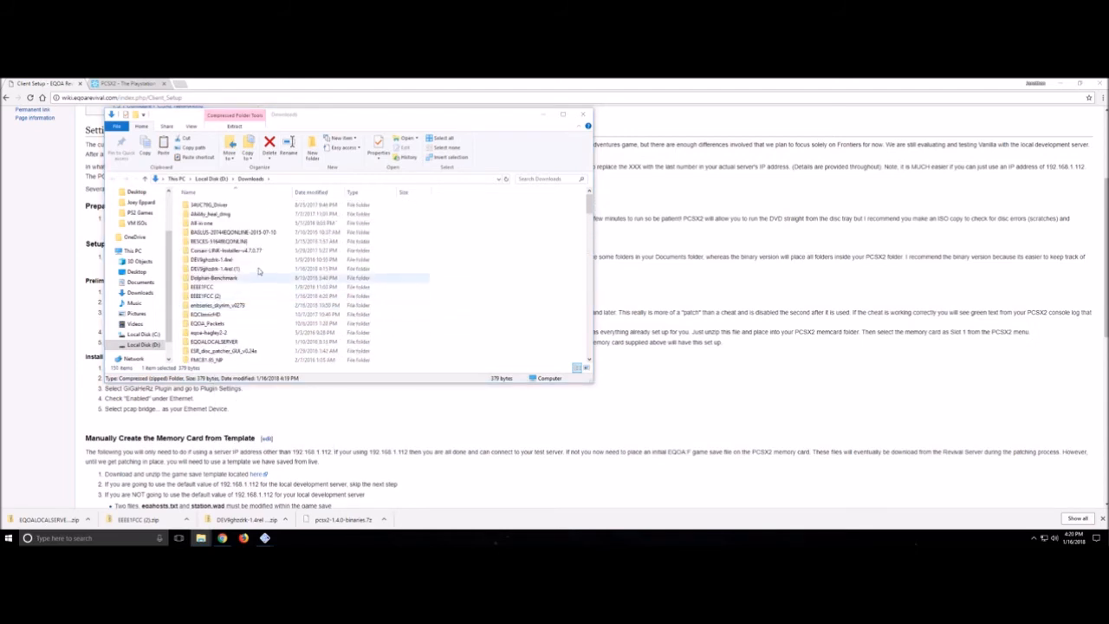
double_click(210, 289)
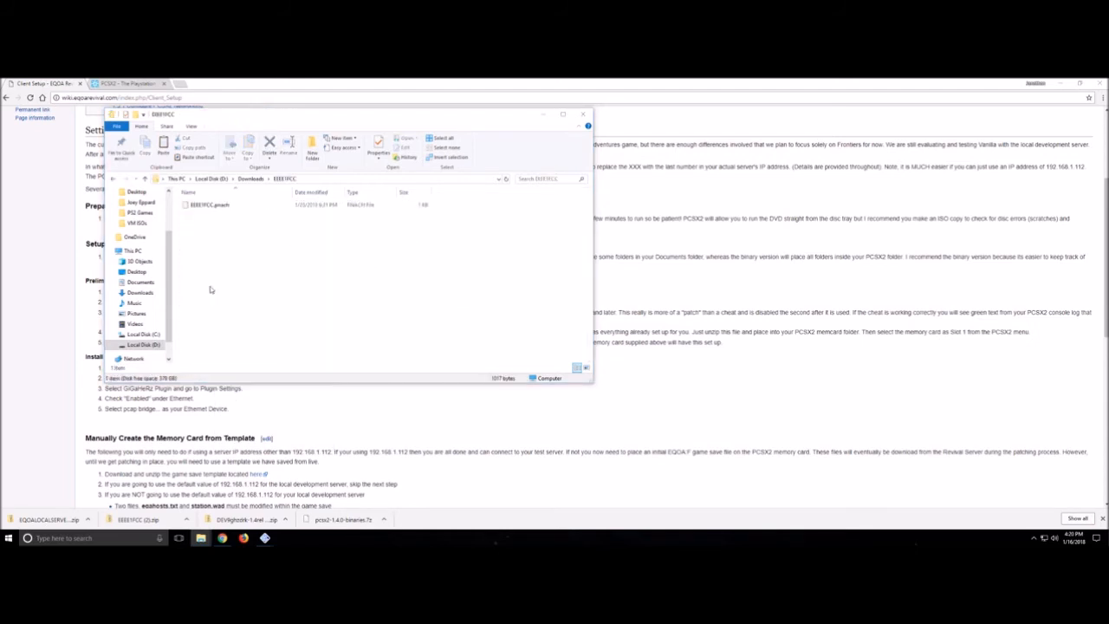
click(223, 205)
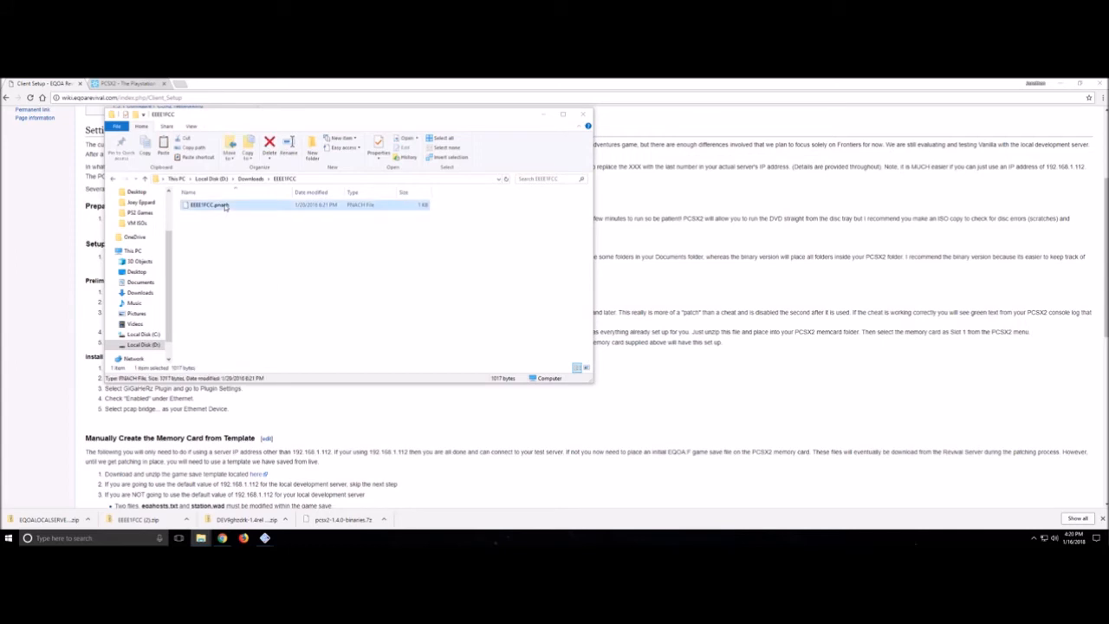
right_click(225, 206)
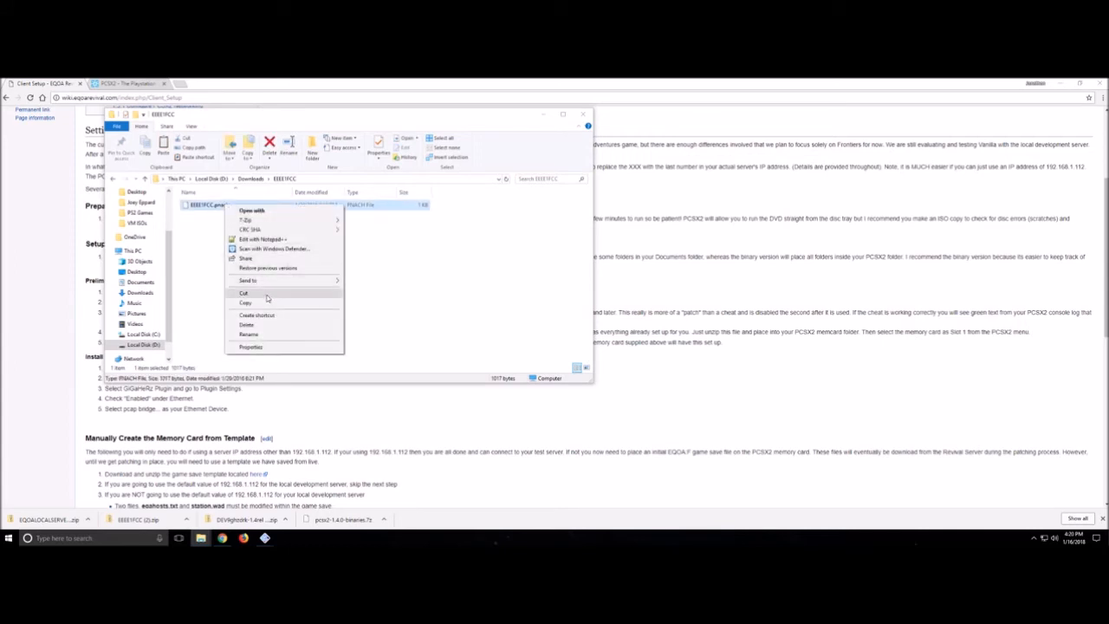
click(269, 304)
- Paste EEEE1FCC.pnach into the Cheats folder of PCSX2 1.4.0 under Program Files on Local Disk (D:)
click(144, 345)
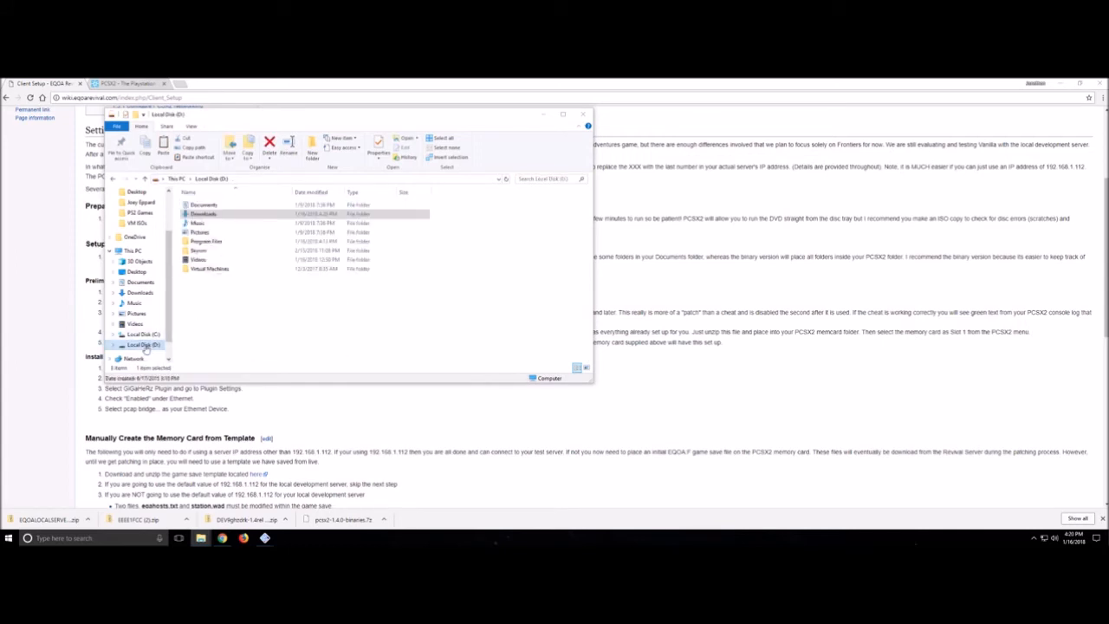
double_click(205, 241)
click(214, 215)
double_click(214, 215)
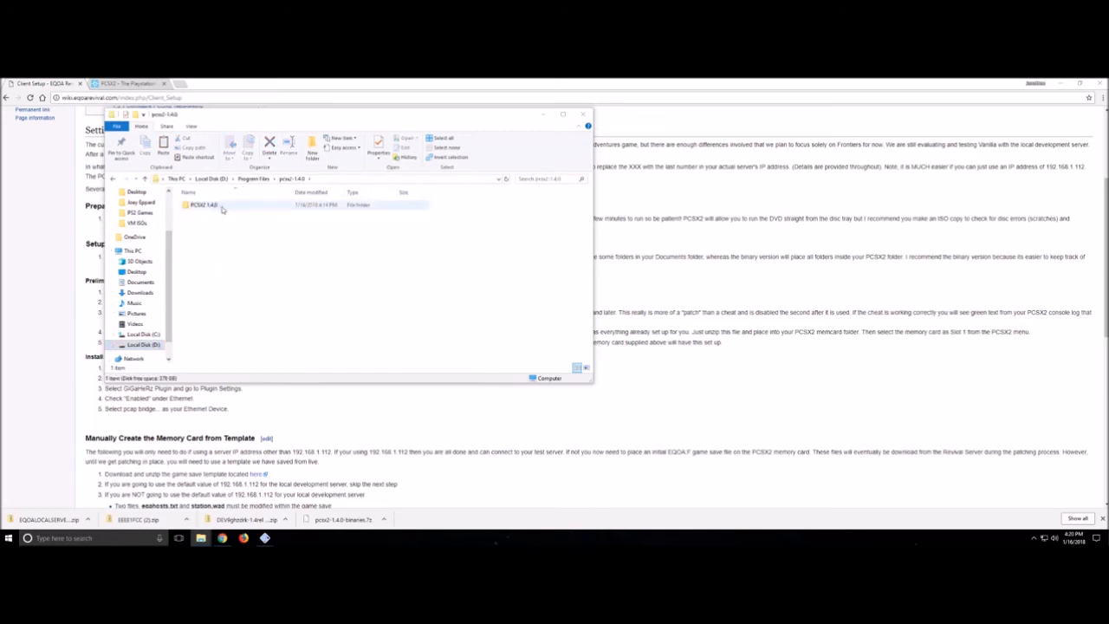
double_click(216, 206)
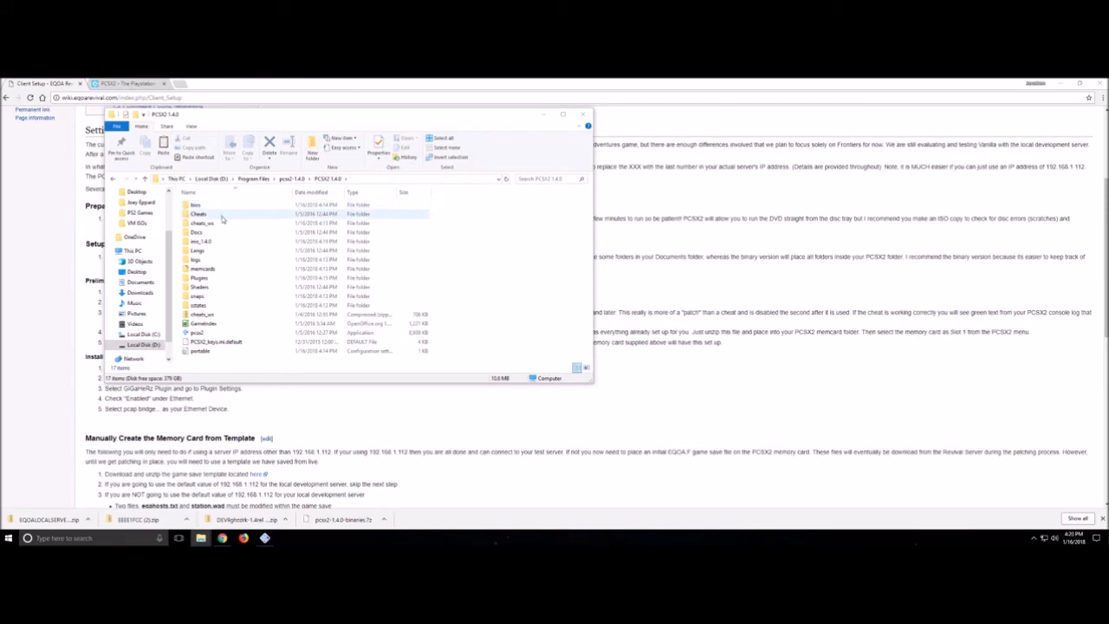
double_click(220, 214)
right_click(215, 236)
click(237, 296)
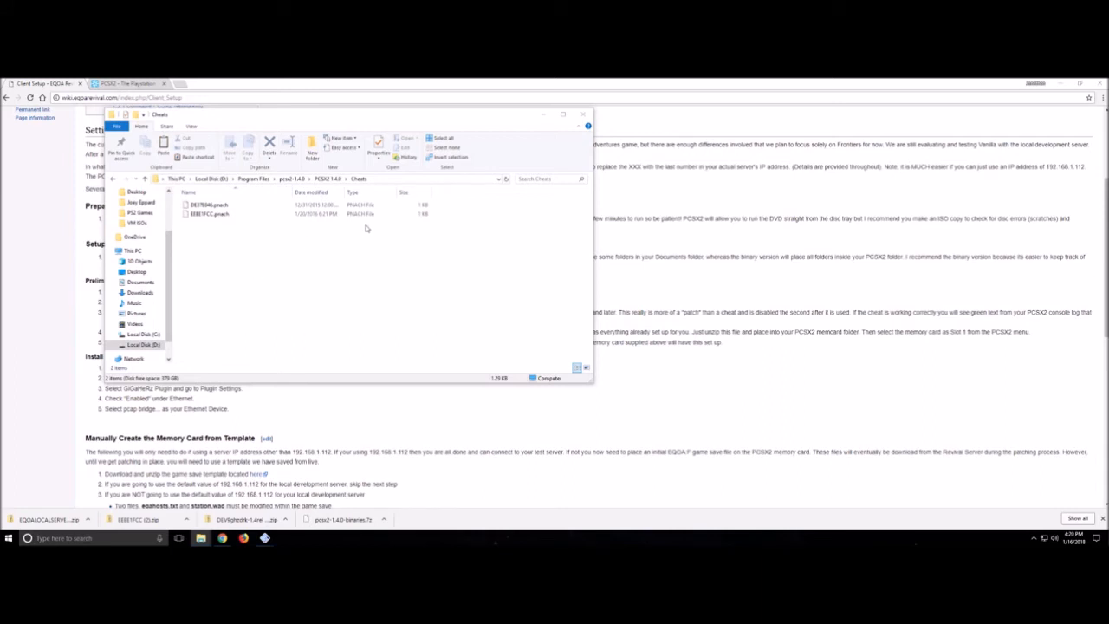
- Extract the EQOALOCALSERVER archive in the Downloads folder to a folder of the same name with 7-Zip
scroll(169, 287, down, 2)
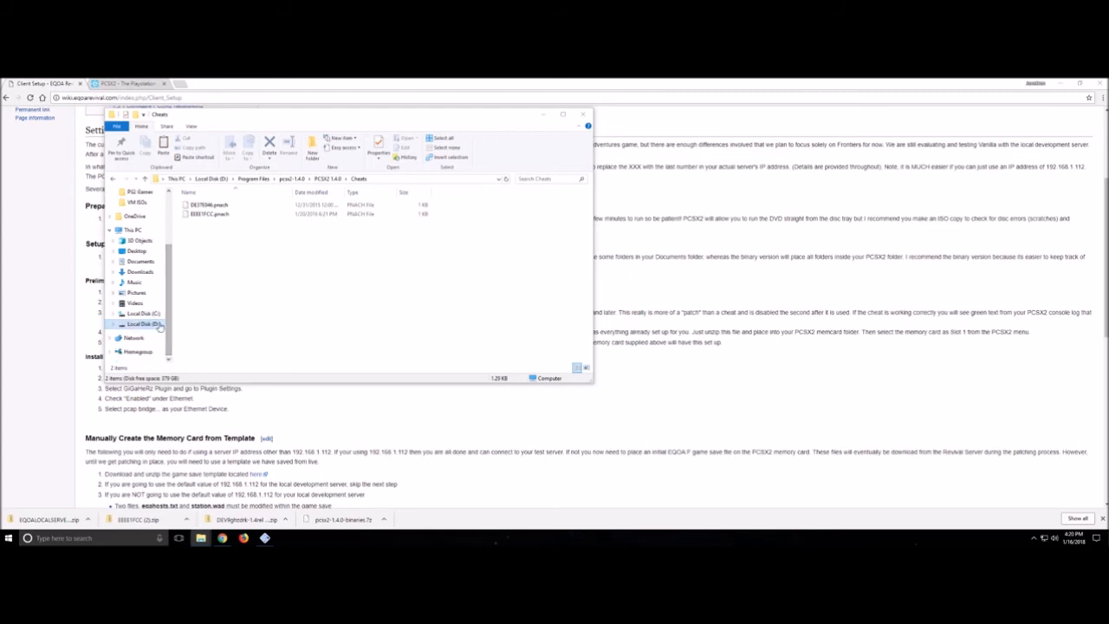
click(153, 271)
scroll(261, 247, down, 2)
scroll(262, 247, down, 15)
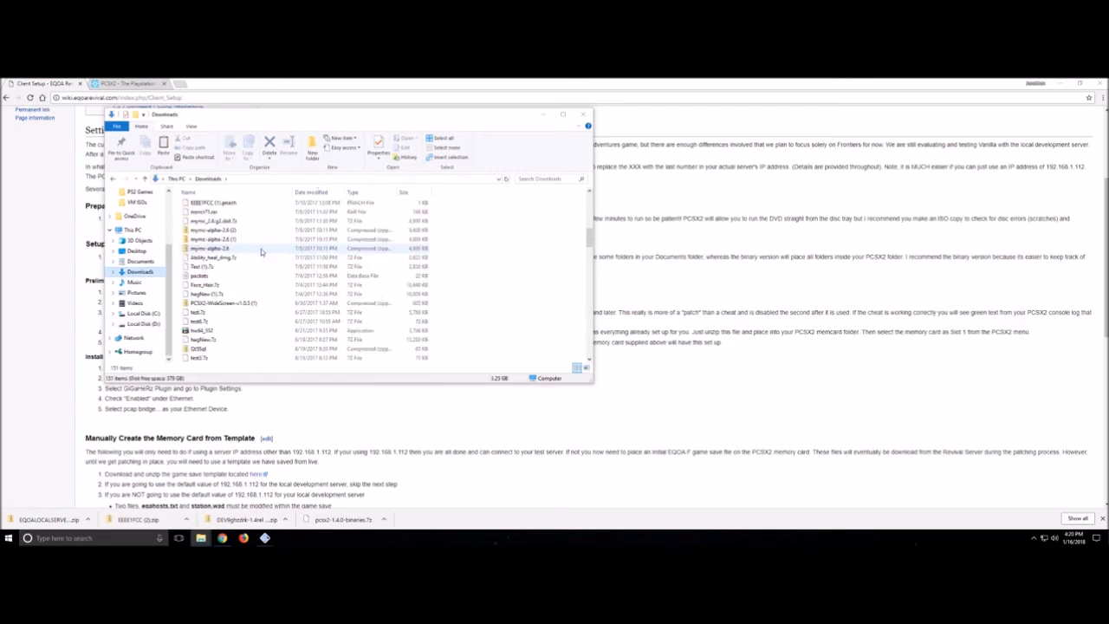
scroll(251, 303, up, 2)
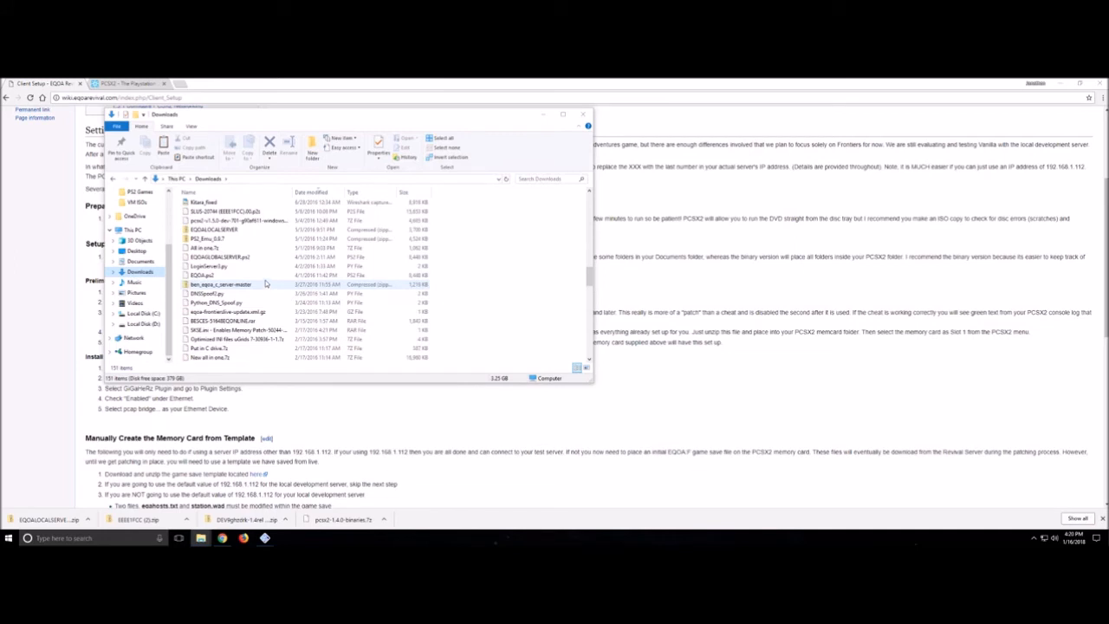
click(227, 232)
right_click(227, 232)
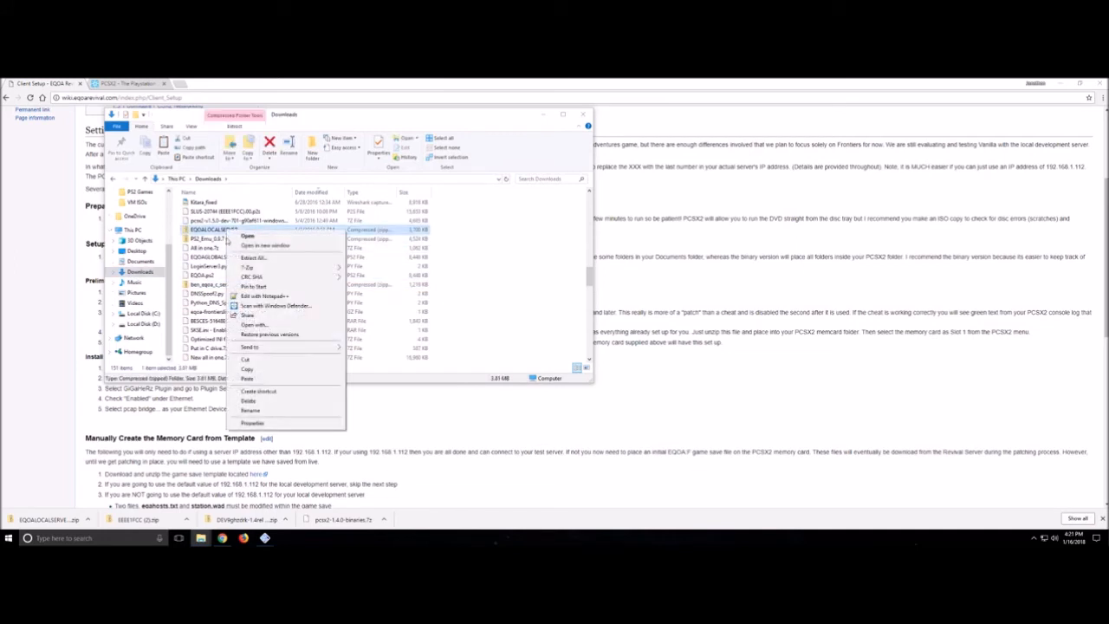
mouse_move(253, 267)
click(394, 303)
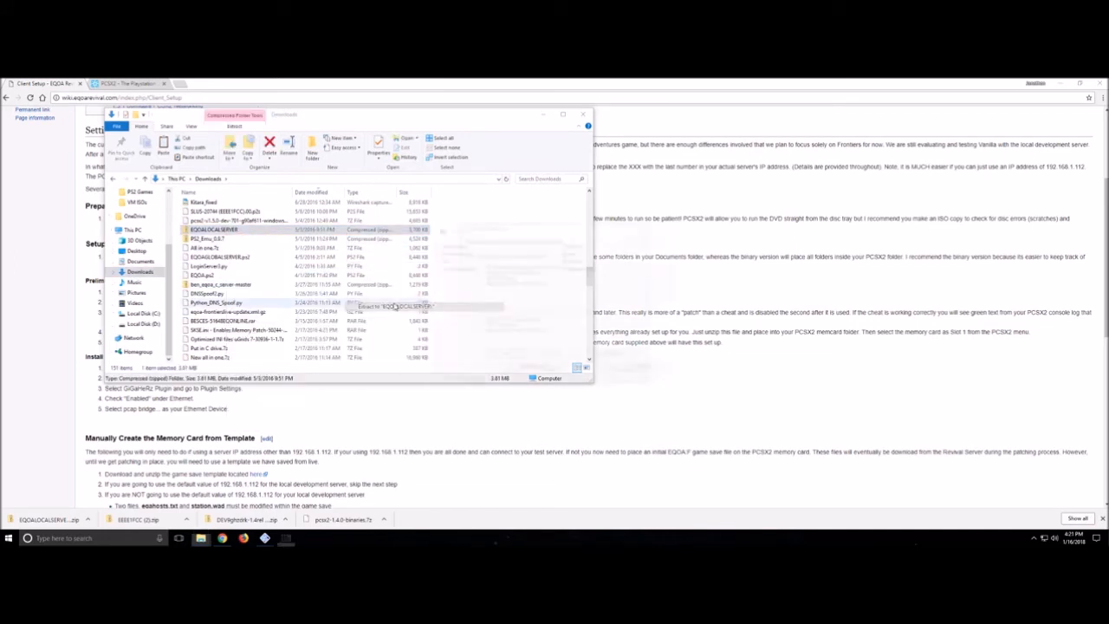
click(552, 357)
- Refresh Downloads and copy the EQOALOCALSERVER.ps2 memory card file from the EQOALOCALSERVER folder
scroll(357, 246, up, 5)
scroll(356, 247, up, 4)
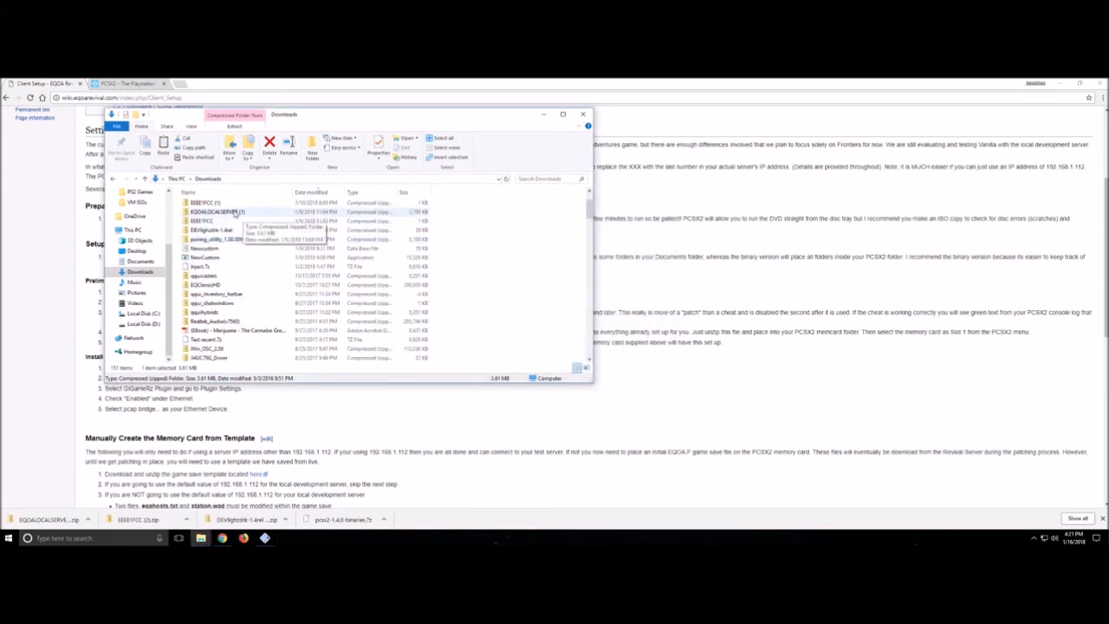
scroll(241, 215, up, 2)
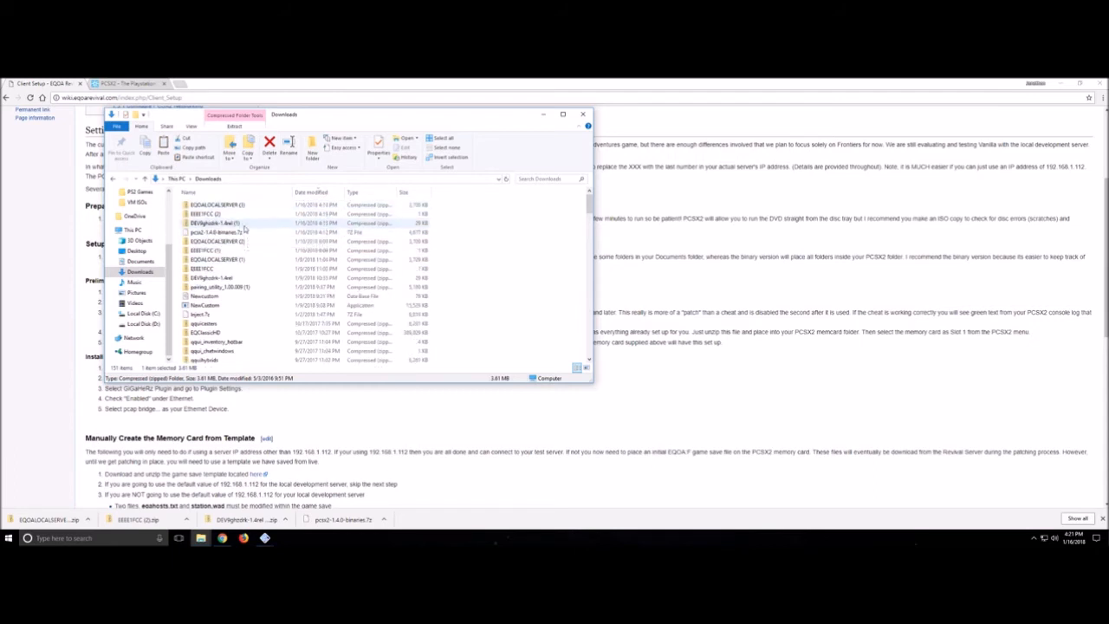
click(507, 179)
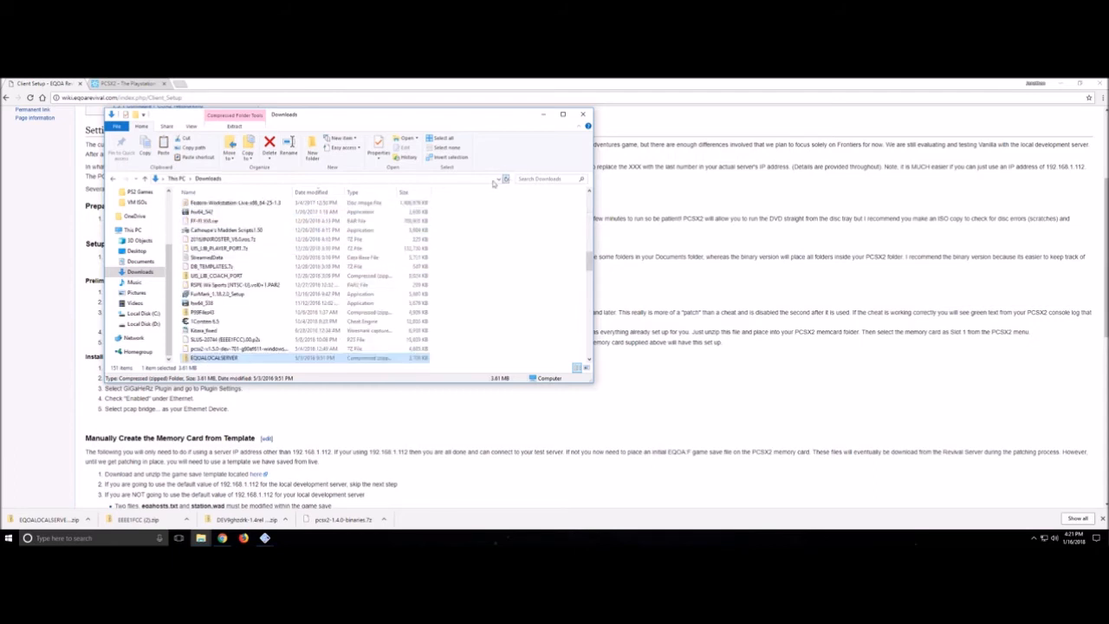
scroll(319, 237, down, 11)
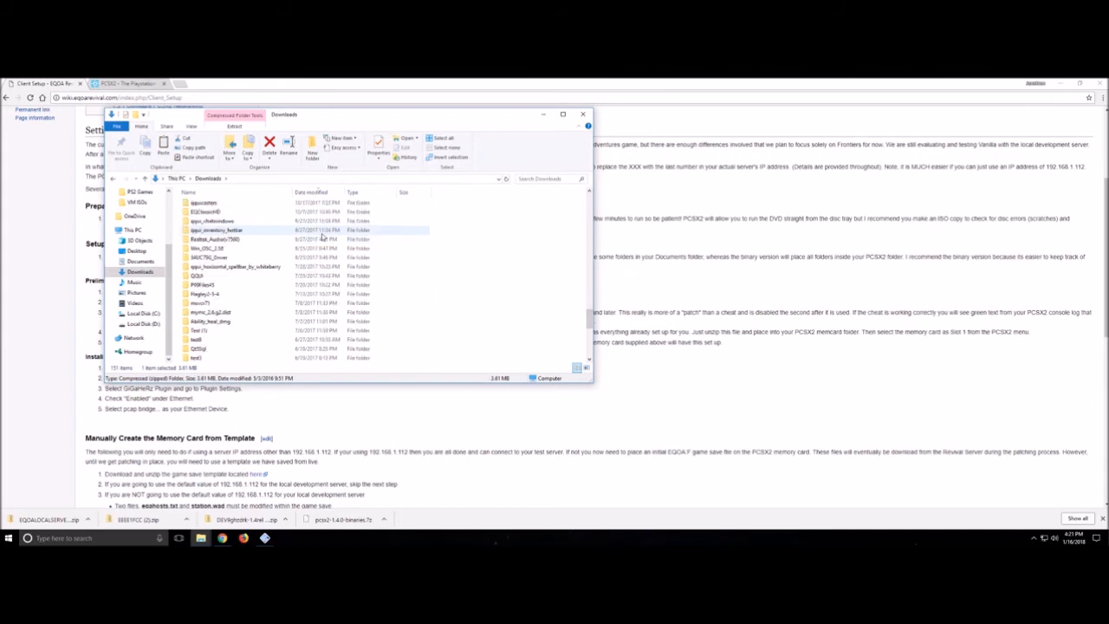
scroll(253, 208, down, 1)
double_click(253, 208)
click(247, 207)
right_click(239, 206)
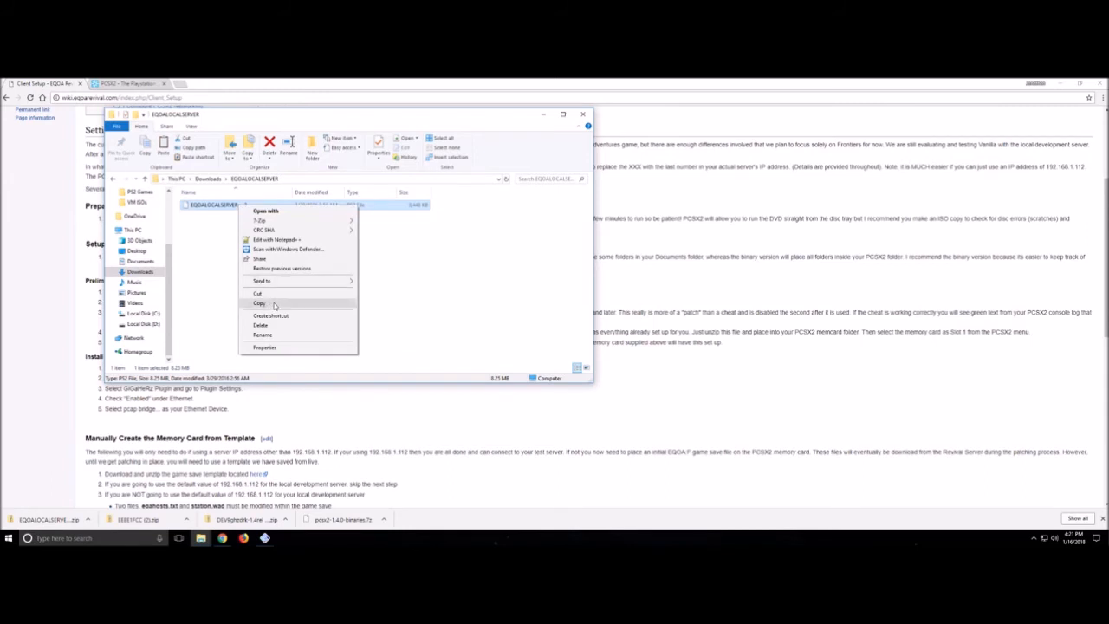
click(273, 305)
- Paste EQOALOCALSERVER.ps2 into the memcards folder of PCSX2 1.4.0 on Local Disk (D:) and close the file window
click(142, 323)
click(205, 243)
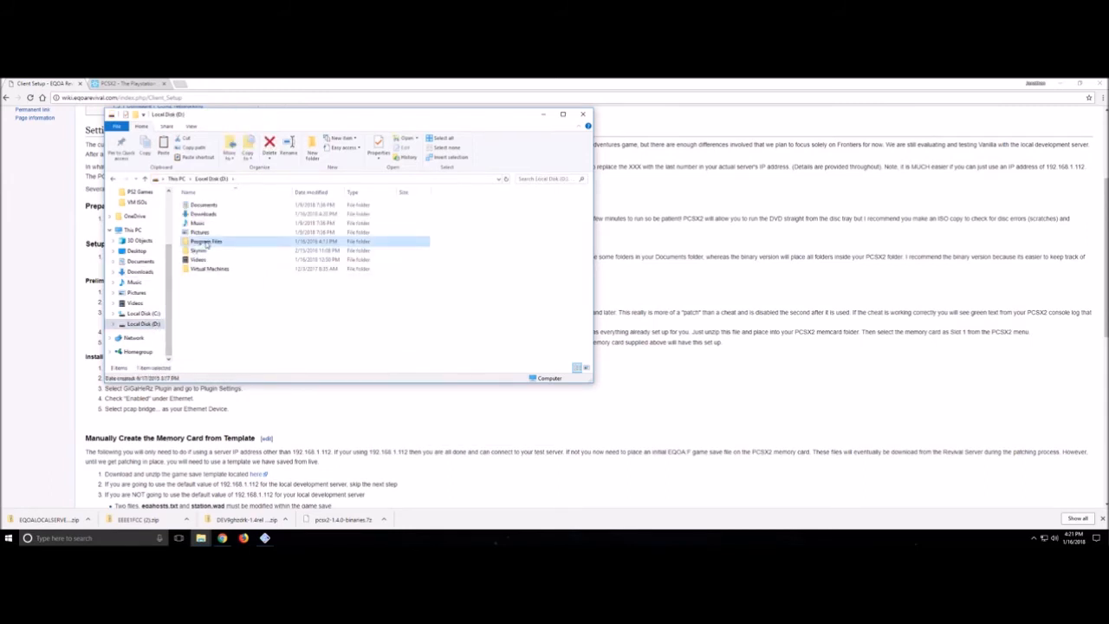
double_click(205, 243)
double_click(212, 215)
double_click(218, 207)
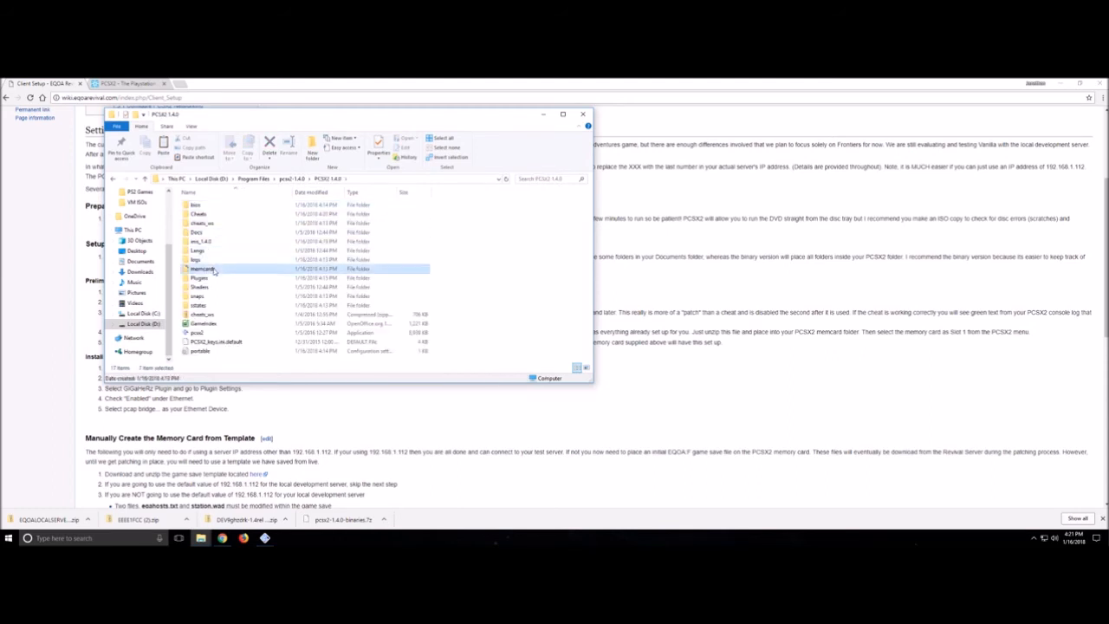
double_click(213, 270)
right_click(213, 247)
click(242, 308)
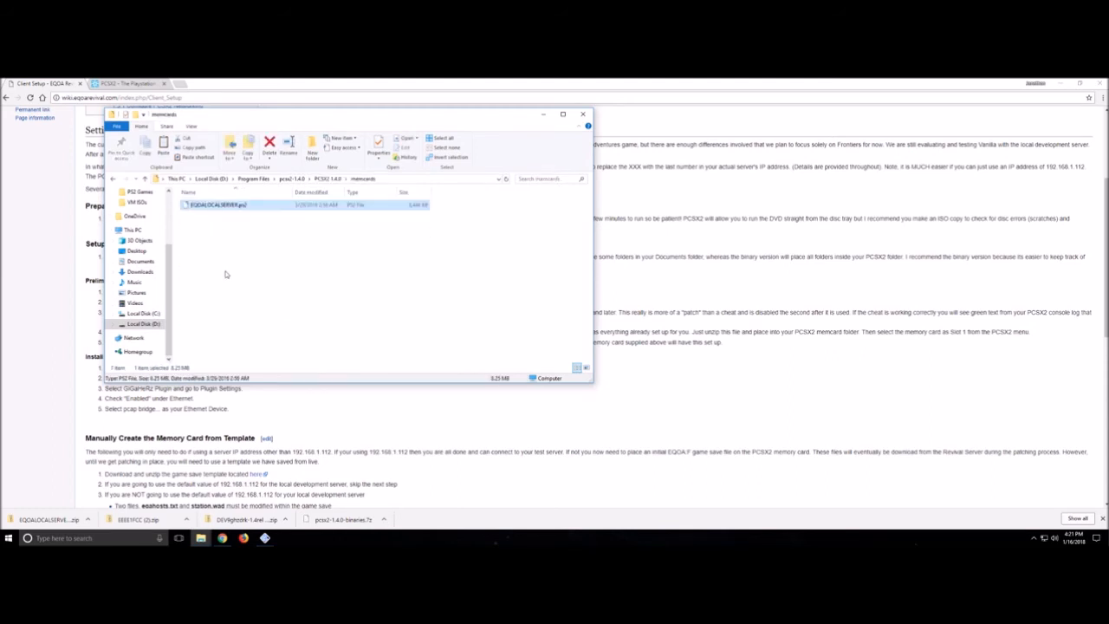
click(582, 113)
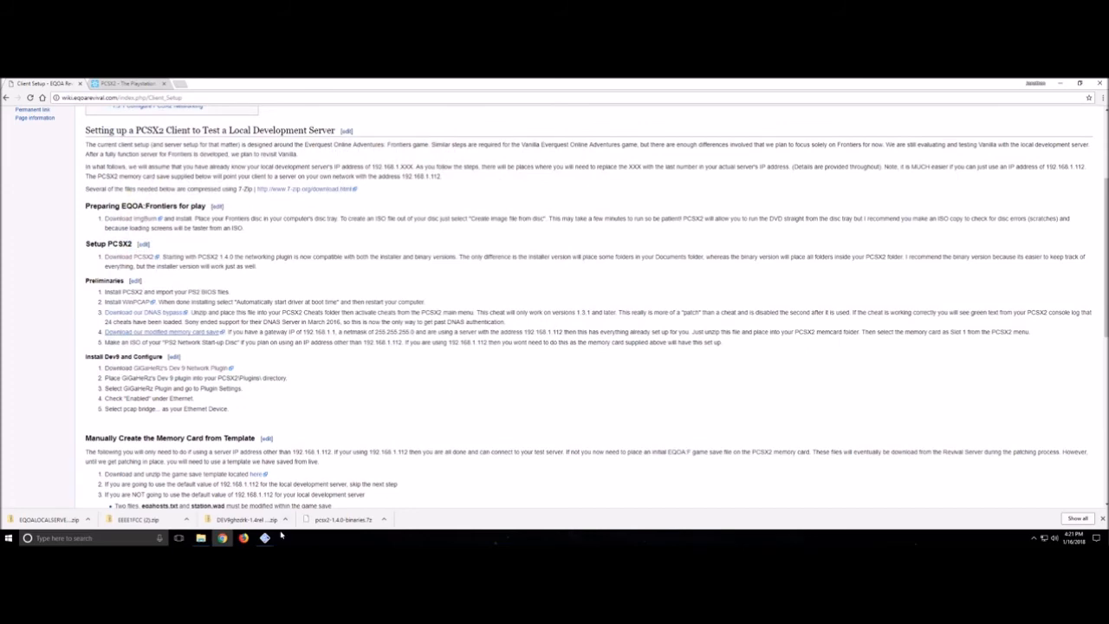
- Switch to PCSX2 and clear the desktop by minimizing the browser and closing the bios folder window
mouse_move(267, 537)
click(300, 505)
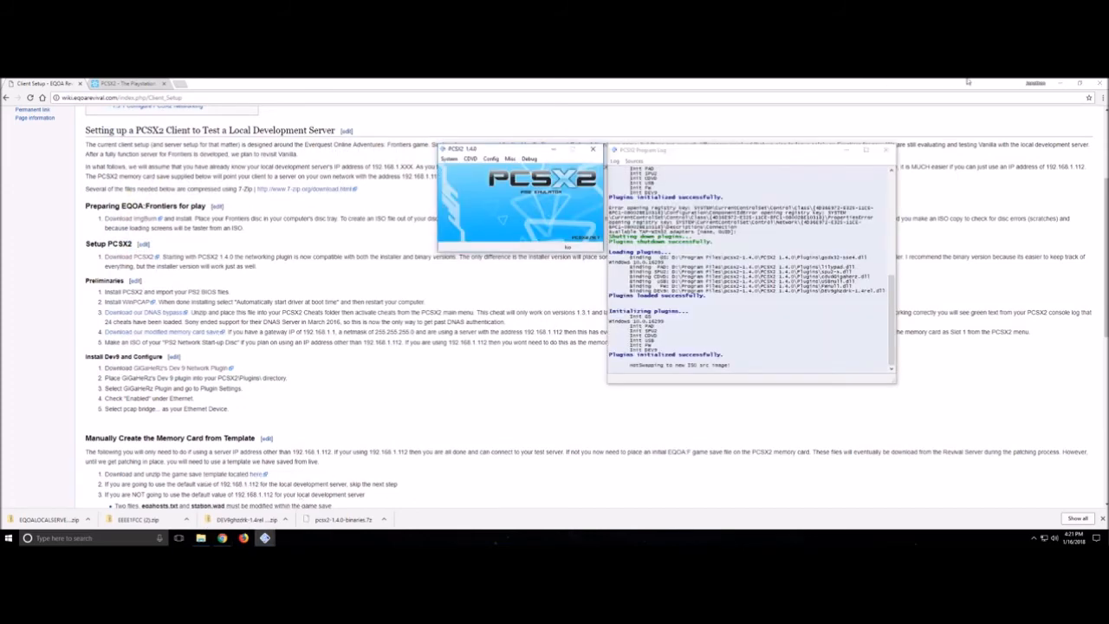
click(1059, 83)
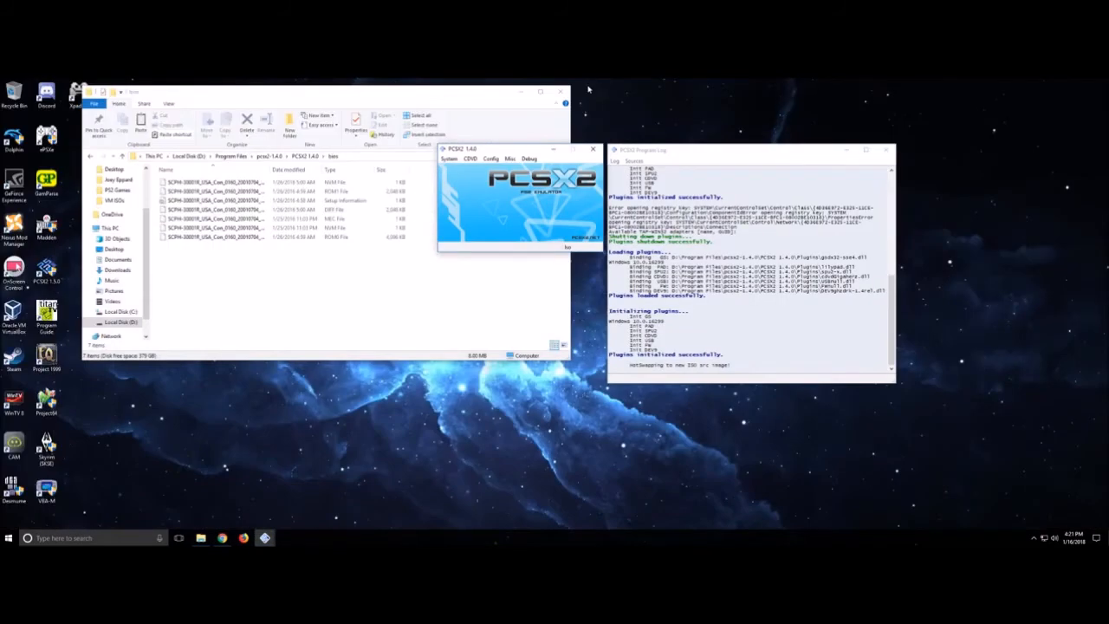
click(560, 91)
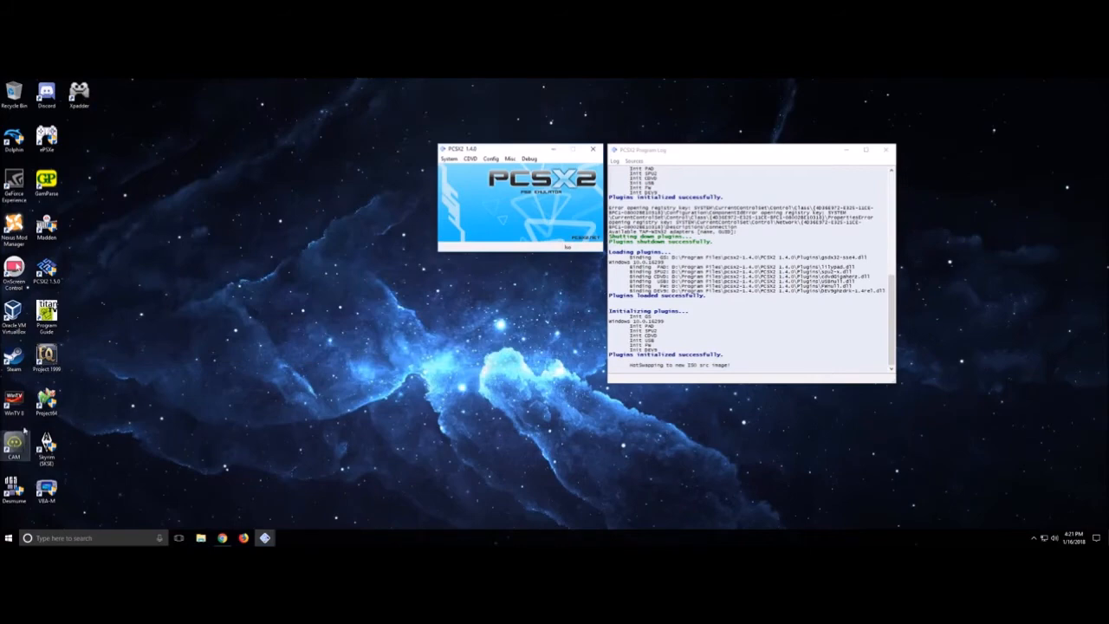
- Launch Oracle VM VirtualBox, dismiss the new version notice, and start the Windows 7 virtual machine
click(14, 314)
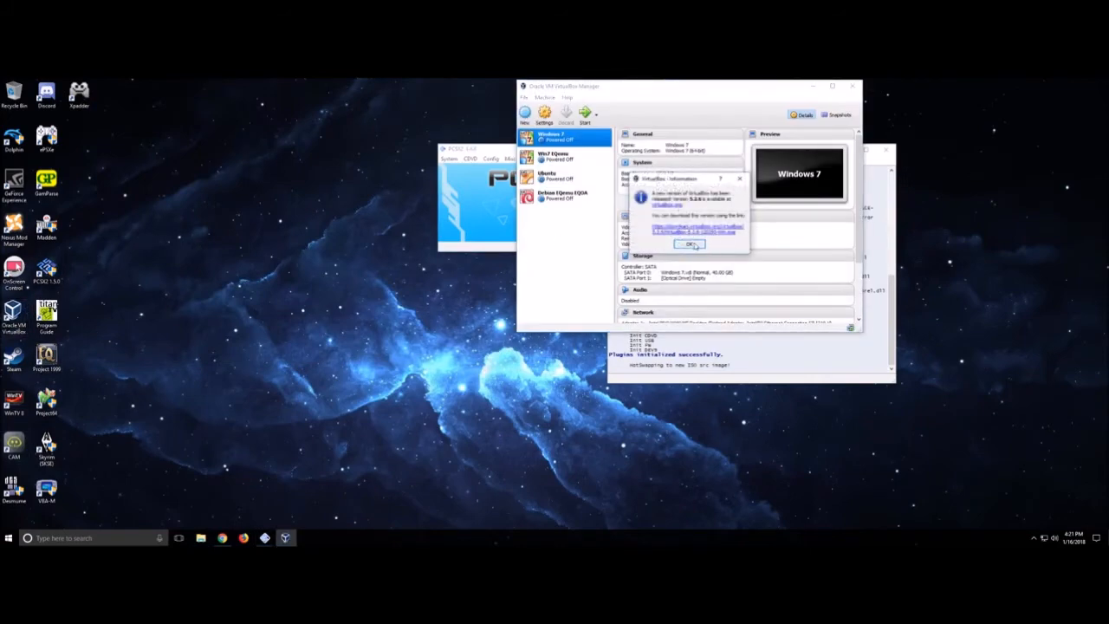
click(689, 244)
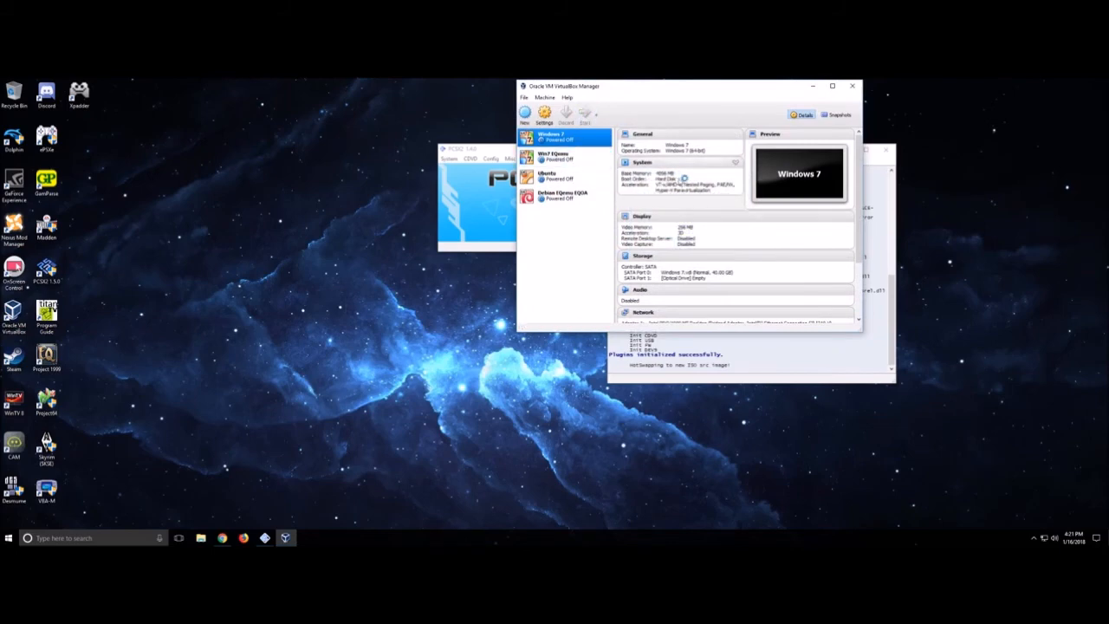
- Switch back to PCSX2 and enable cheats for the emulated system
click(492, 153)
click(447, 159)
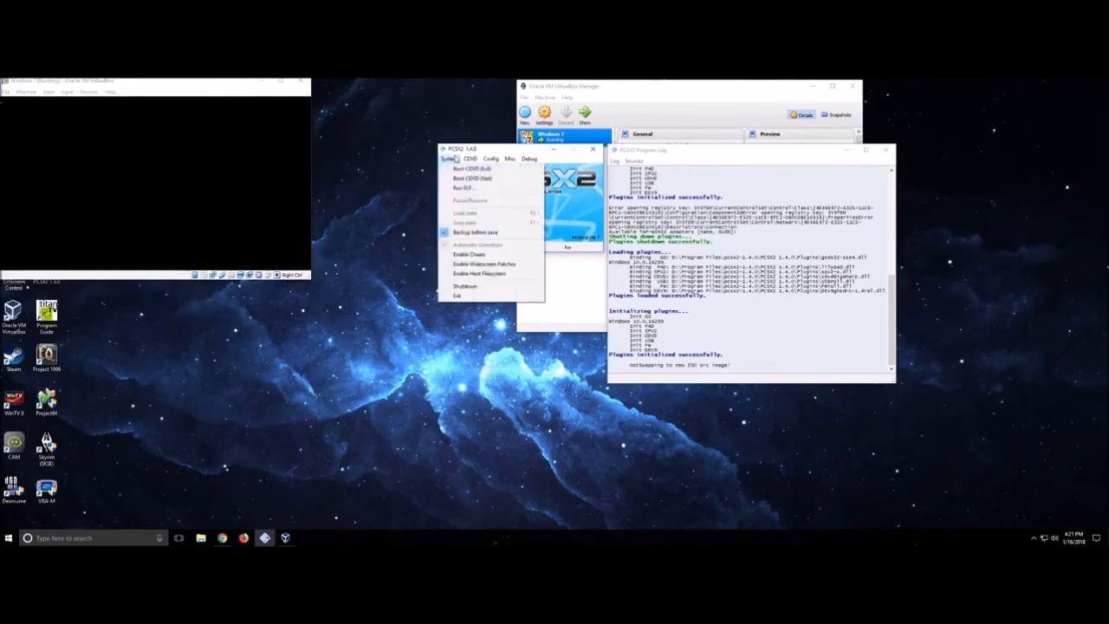
click(485, 256)
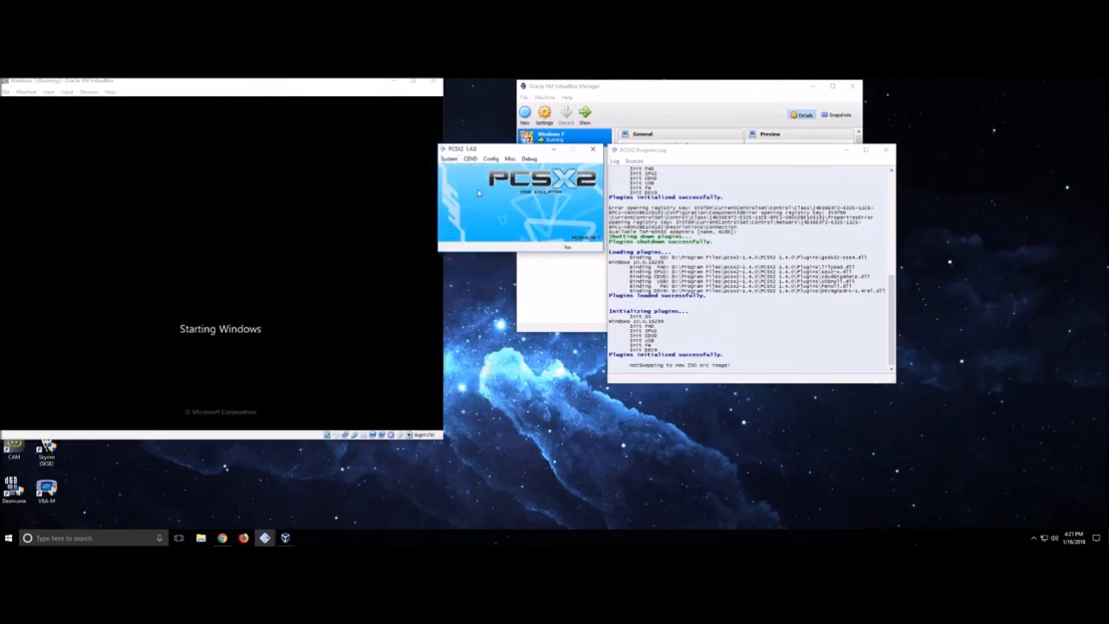
- Insert the memory card EQOALOCALSERVER.ps2 into Port 1 in the memory card settings and save the assignment
click(449, 159)
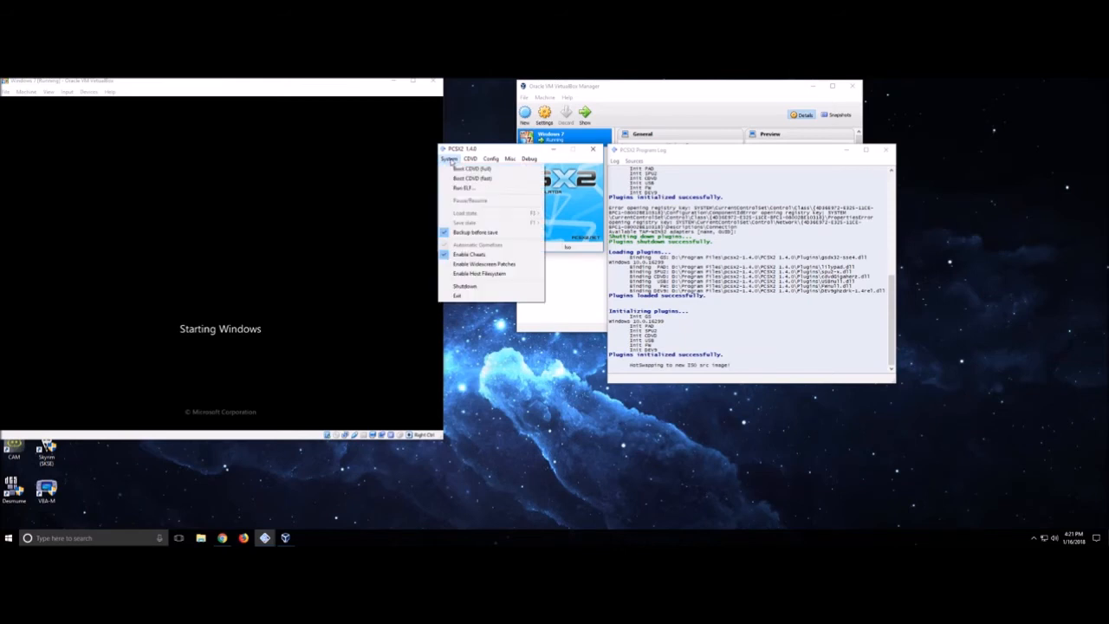
mouse_move(491, 159)
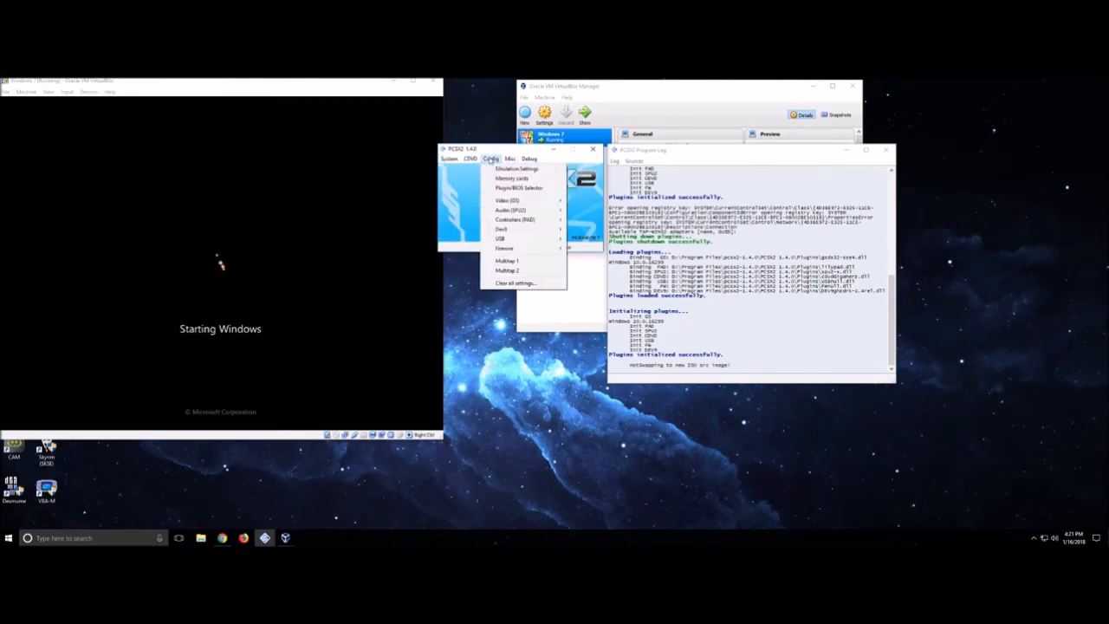
click(511, 177)
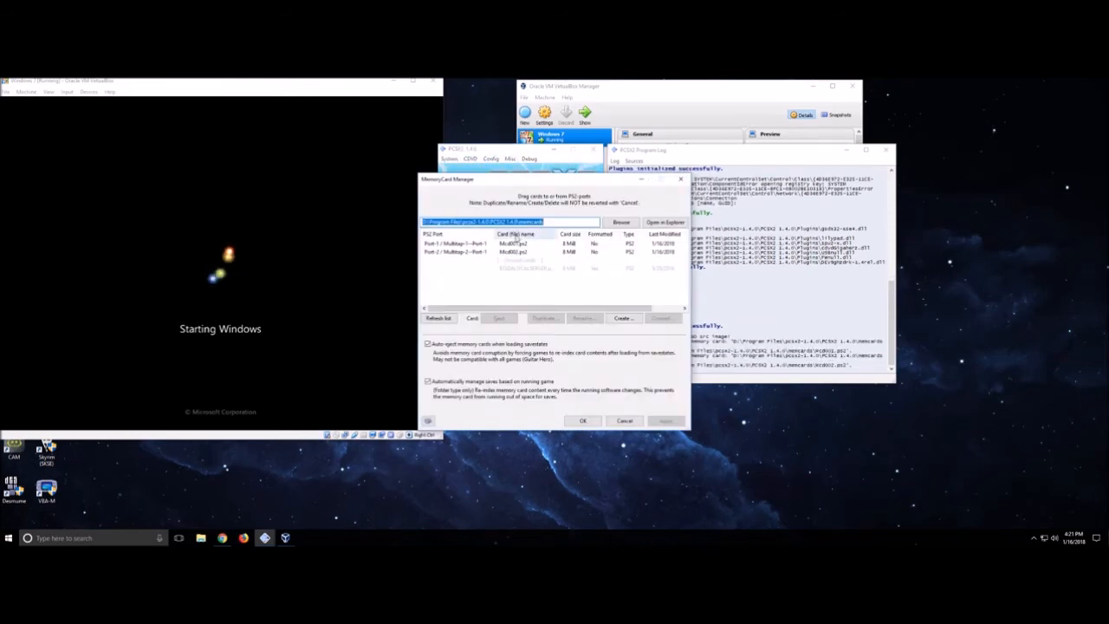
click(518, 244)
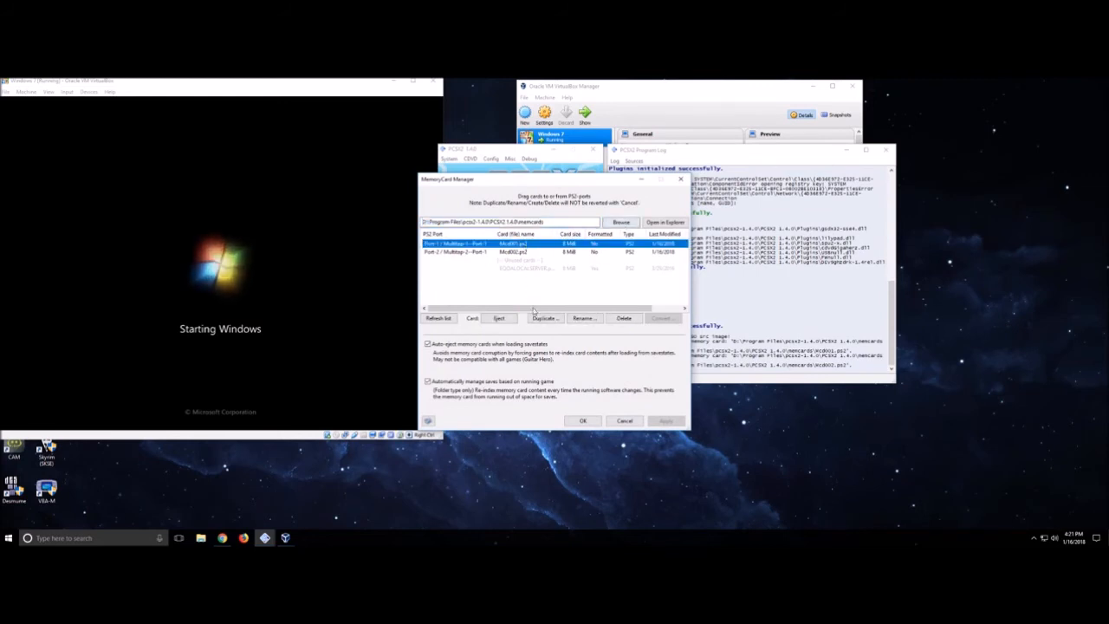
click(524, 270)
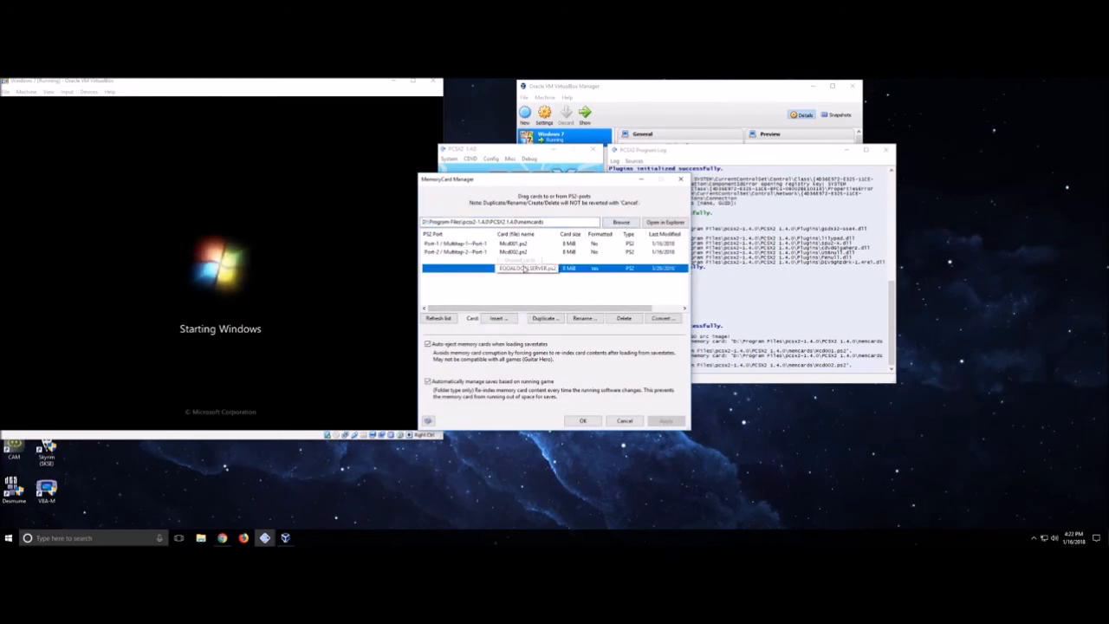
click(499, 319)
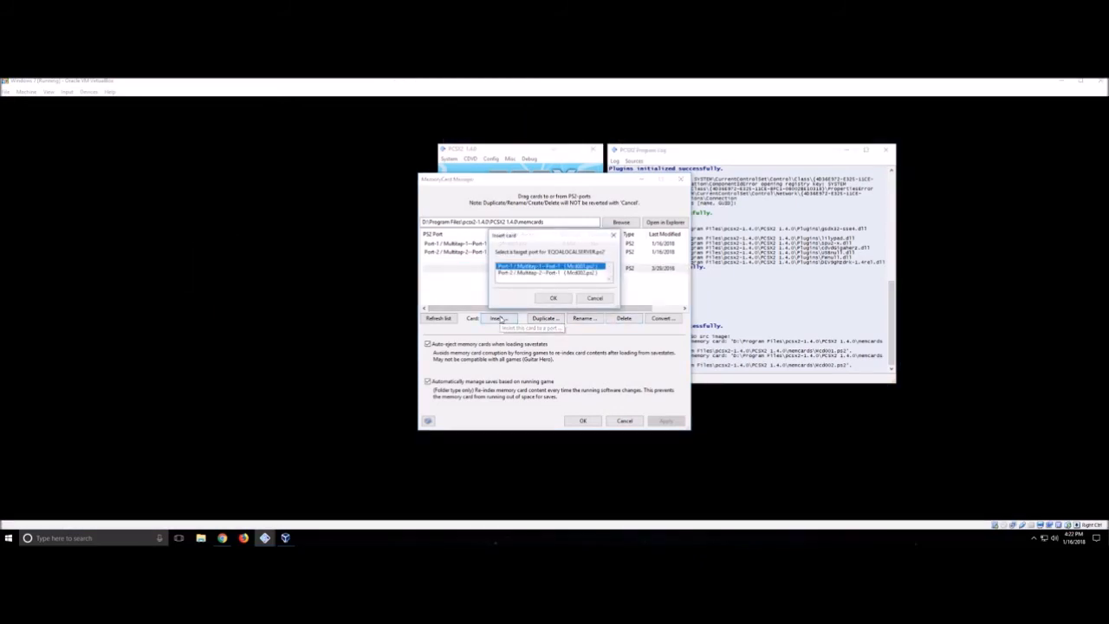
click(556, 298)
click(583, 421)
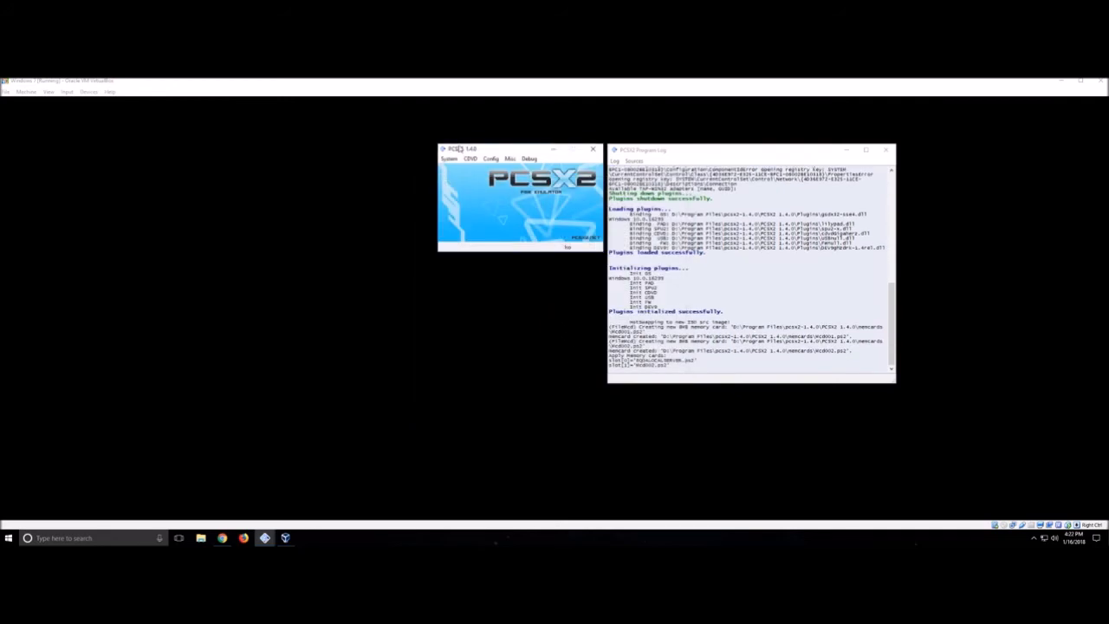
- Review the Pad 1 button bindings in the LilyPad controller plugin settings and close the settings
click(490, 159)
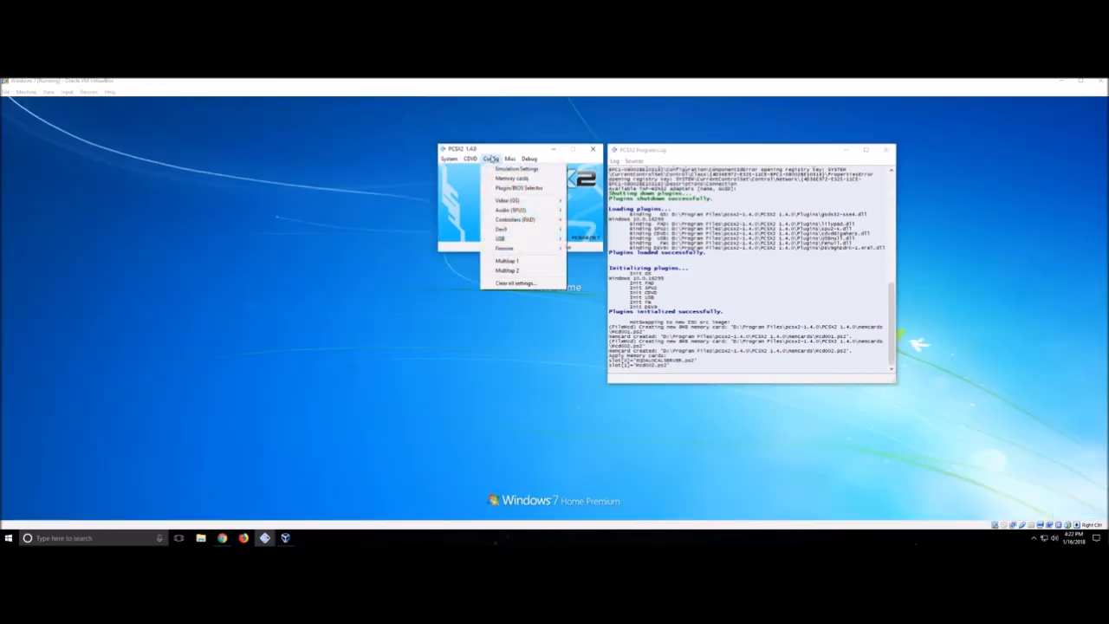
mouse_move(517, 220)
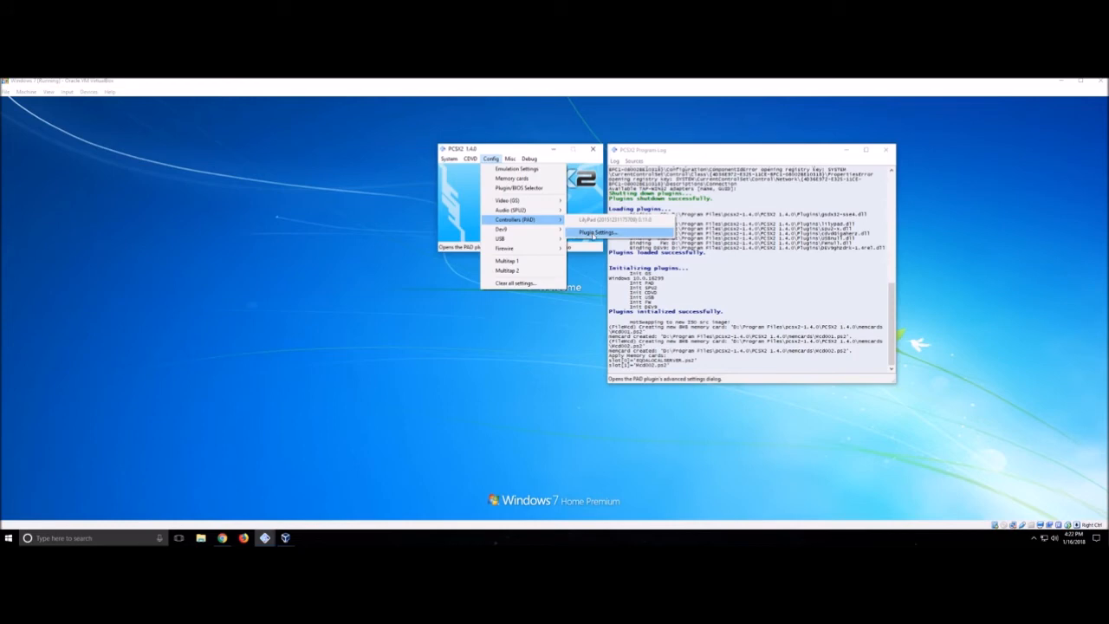
click(596, 232)
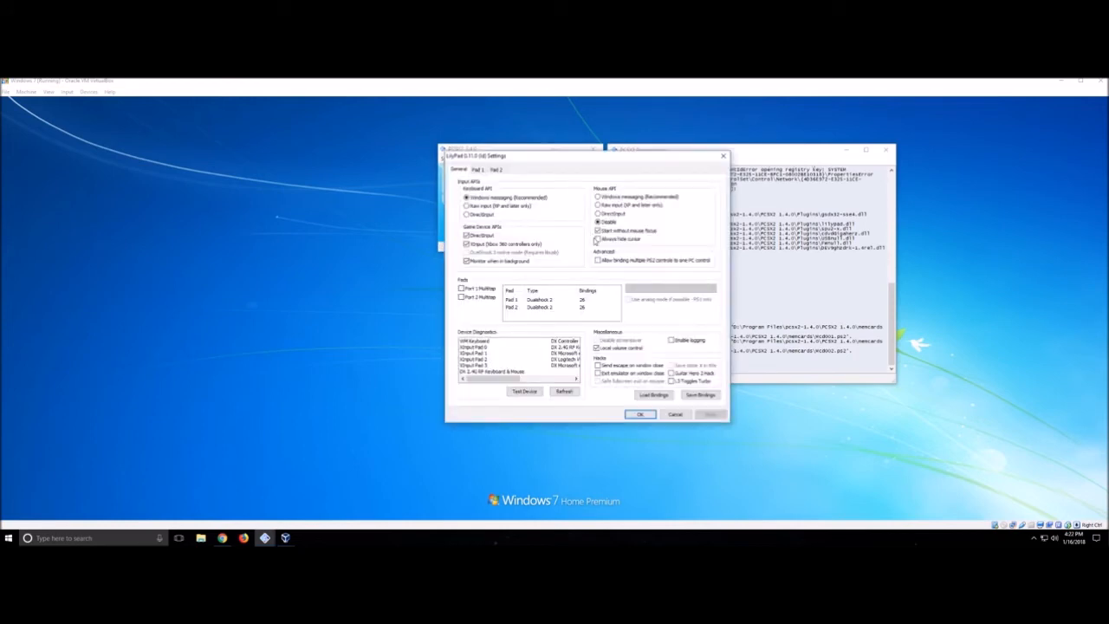
click(477, 169)
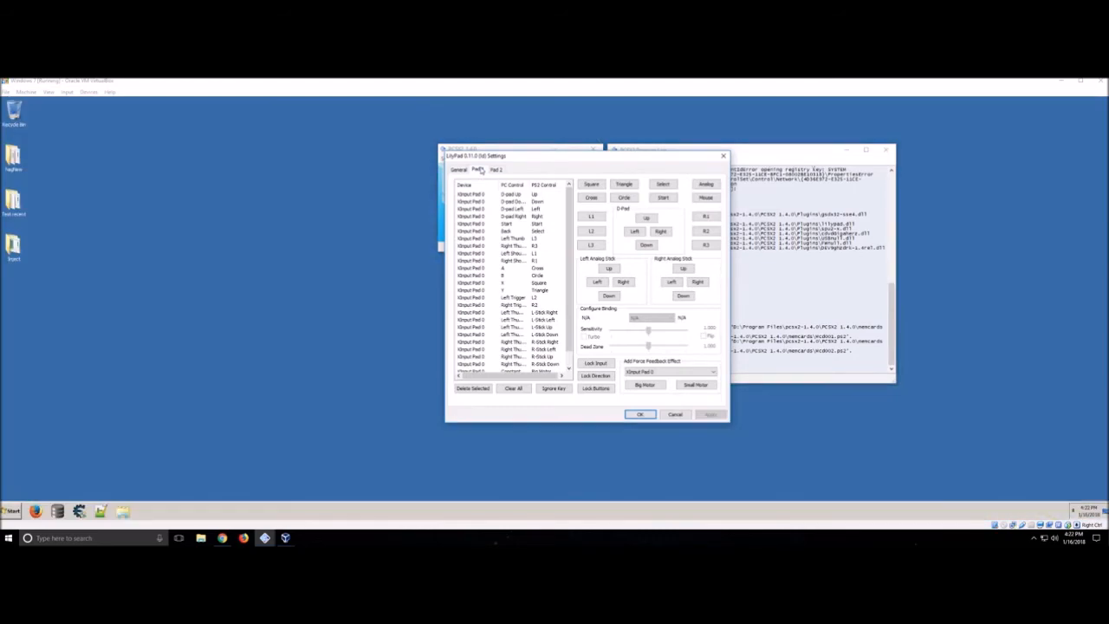
click(517, 195)
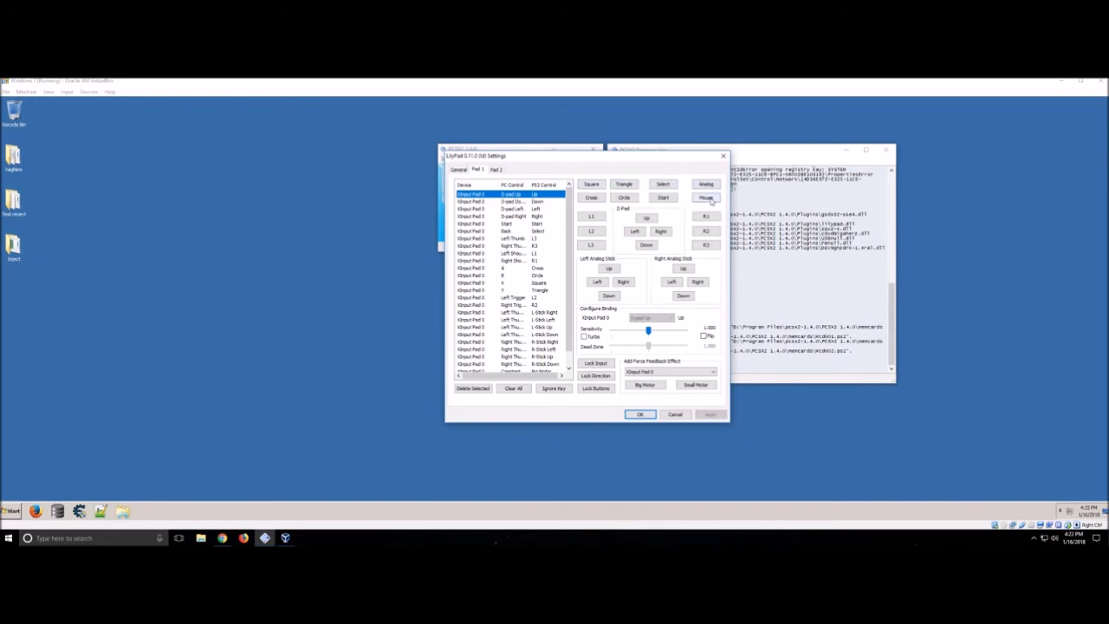
click(625, 185)
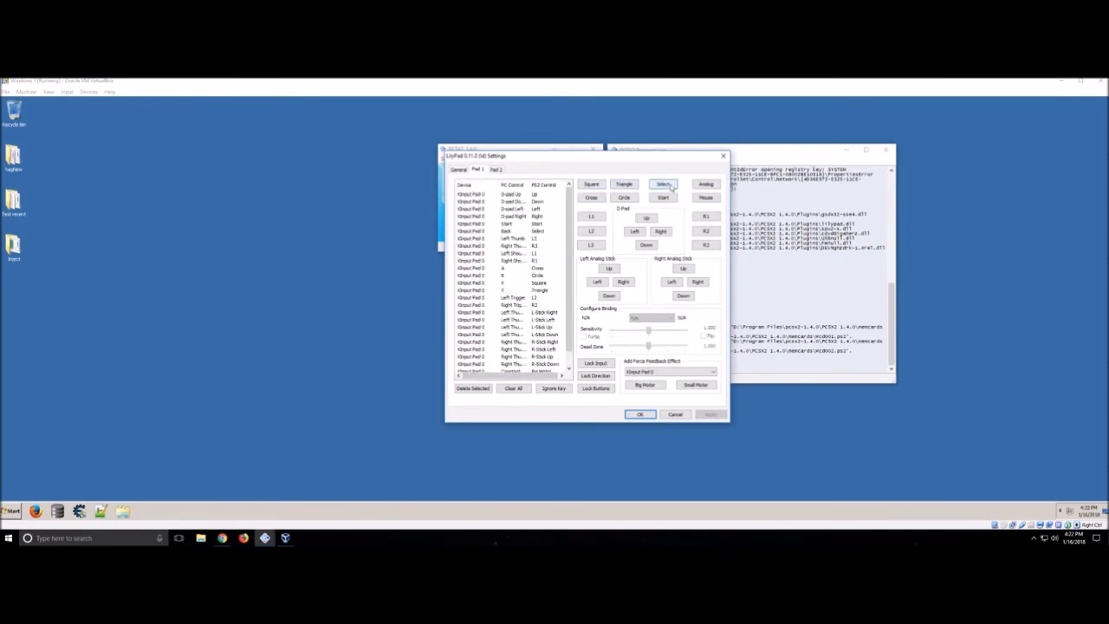
click(651, 417)
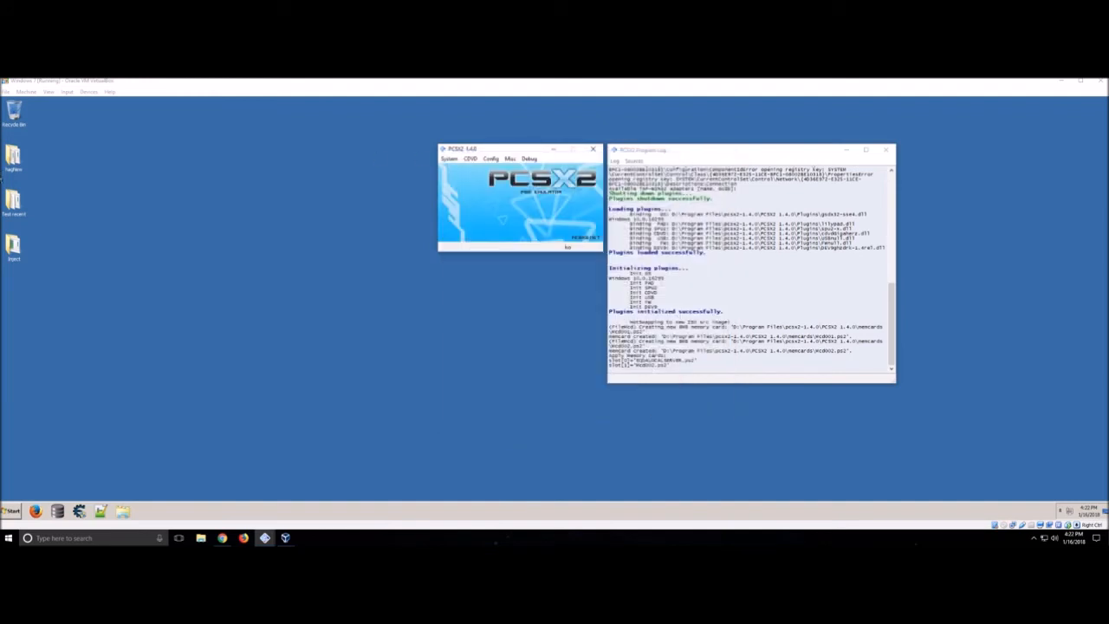
- In the Windows 7 virtual machine, run NewCustom from the hagNew folder and allow it to make changes
double_click(16, 159)
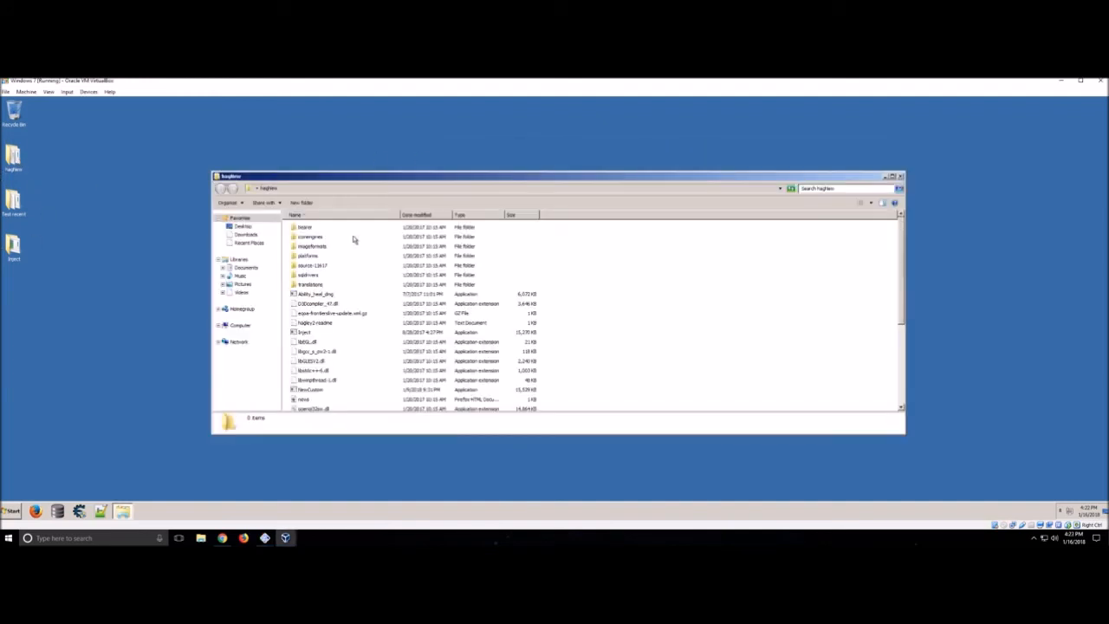
scroll(352, 317, down, 4)
click(318, 283)
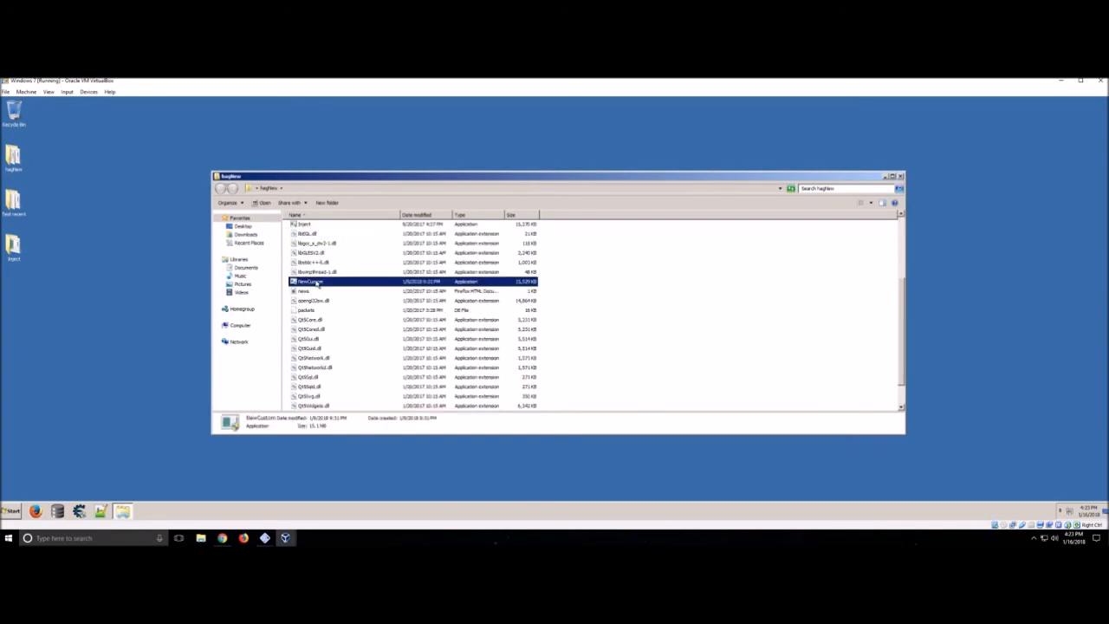
double_click(320, 284)
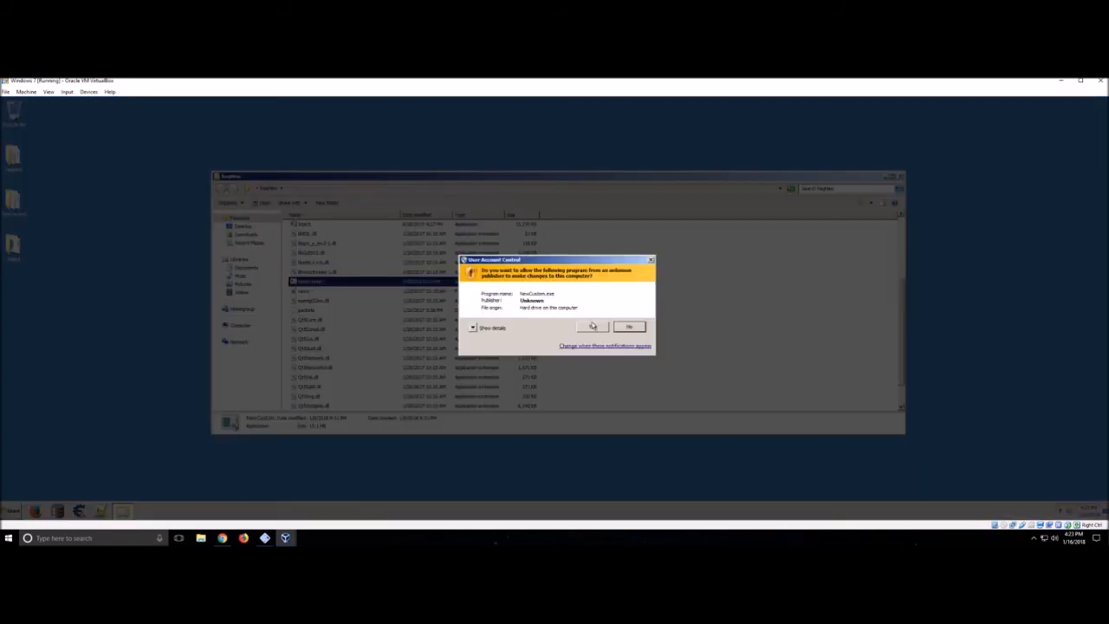
click(610, 327)
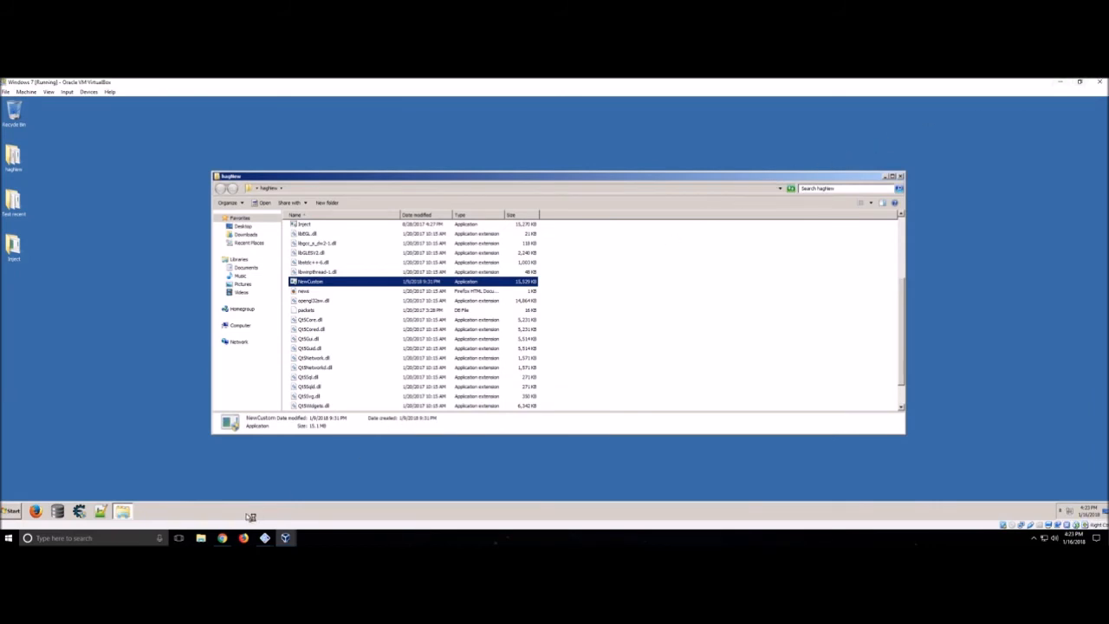
- Start the server from the Main page of NPC Database Editor and switch back to PCSX2
mouse_move(265, 538)
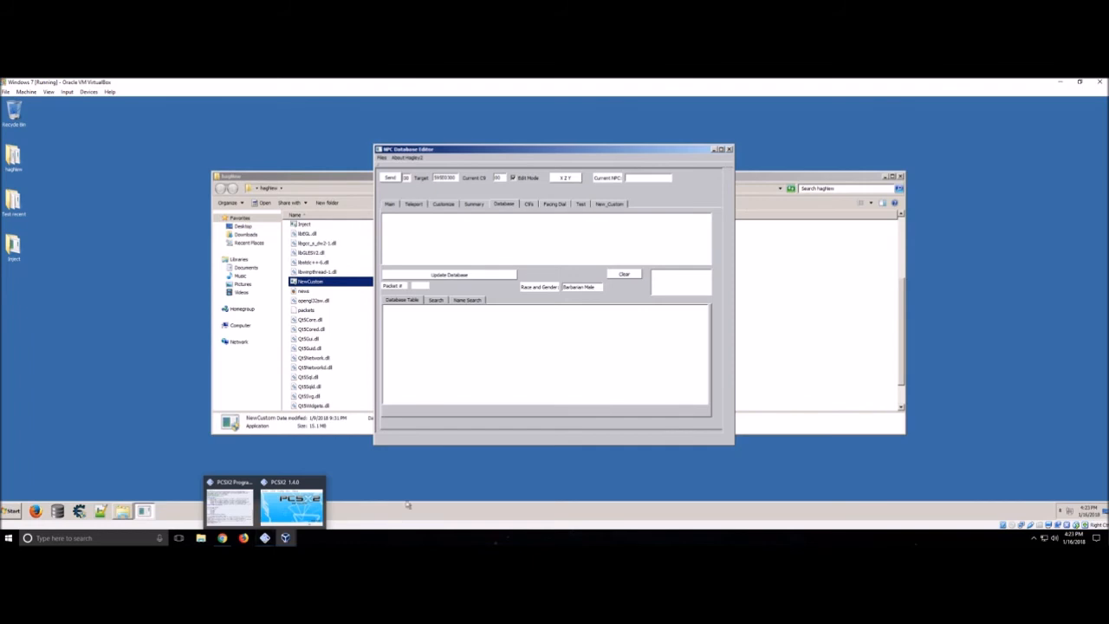
click(392, 204)
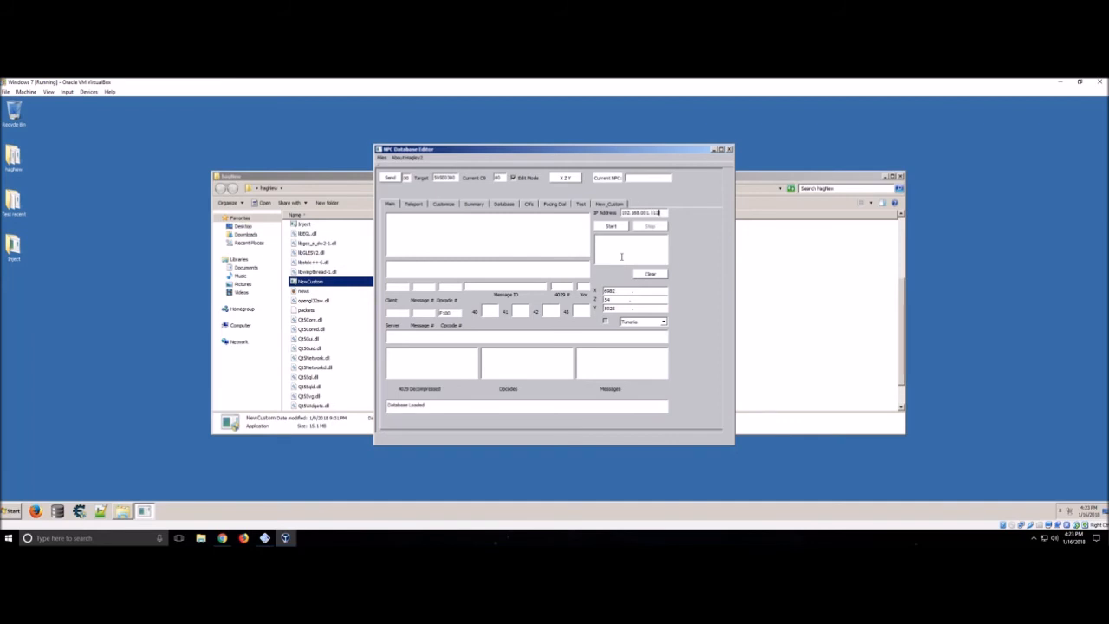
click(616, 228)
click(266, 538)
click(299, 504)
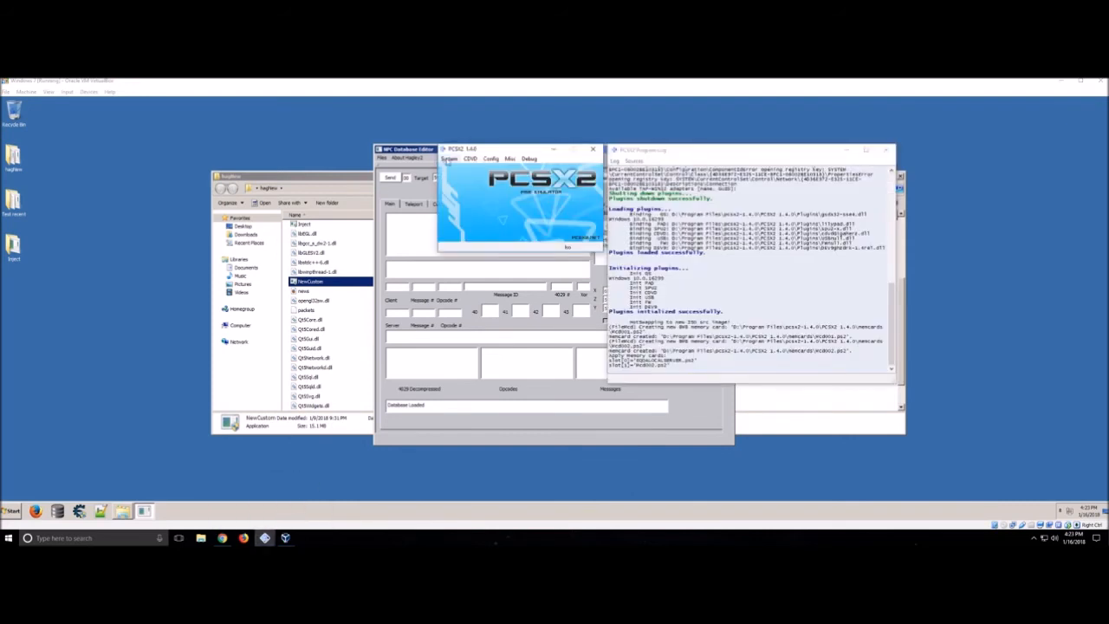
- Boot the game disc in full mode, move the game window clear of PCSX2, and close it
click(448, 159)
click(478, 170)
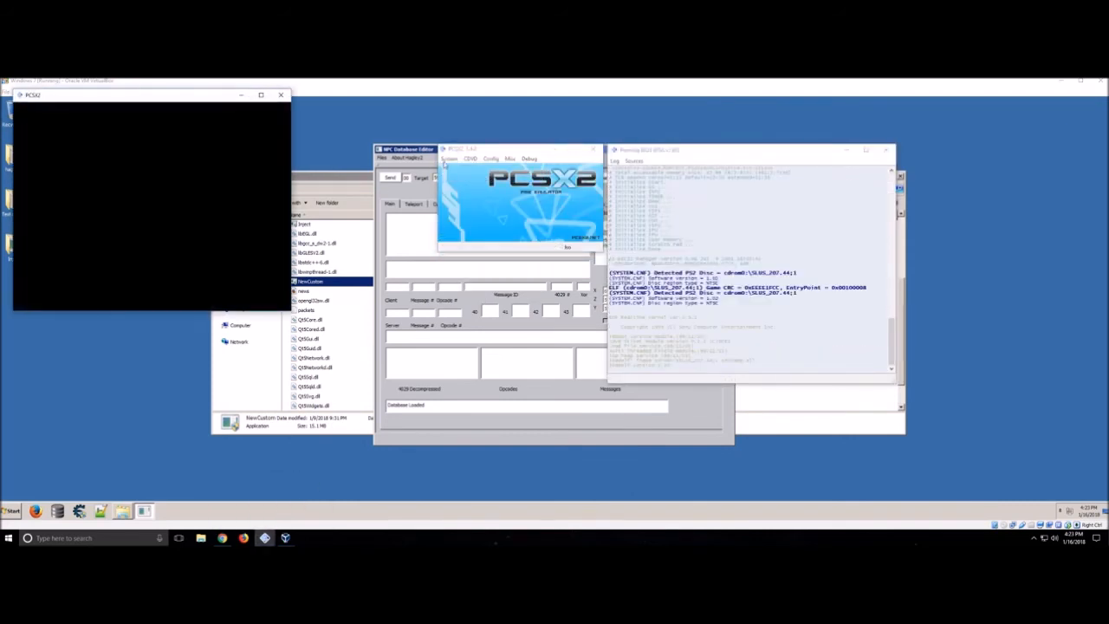
drag(180, 97, 804, 146)
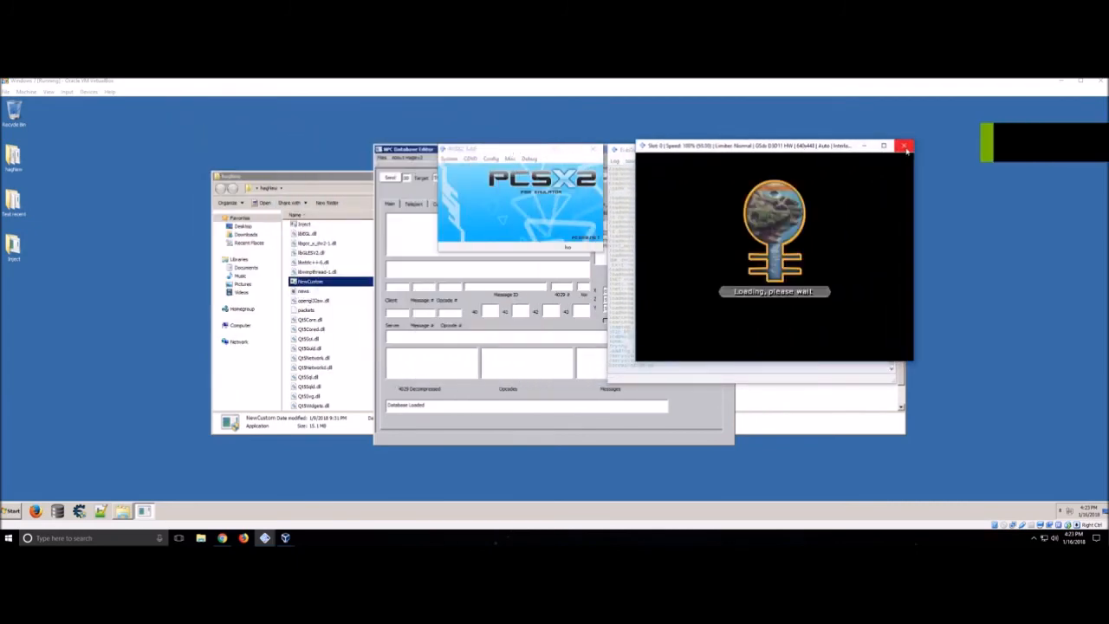
click(904, 147)
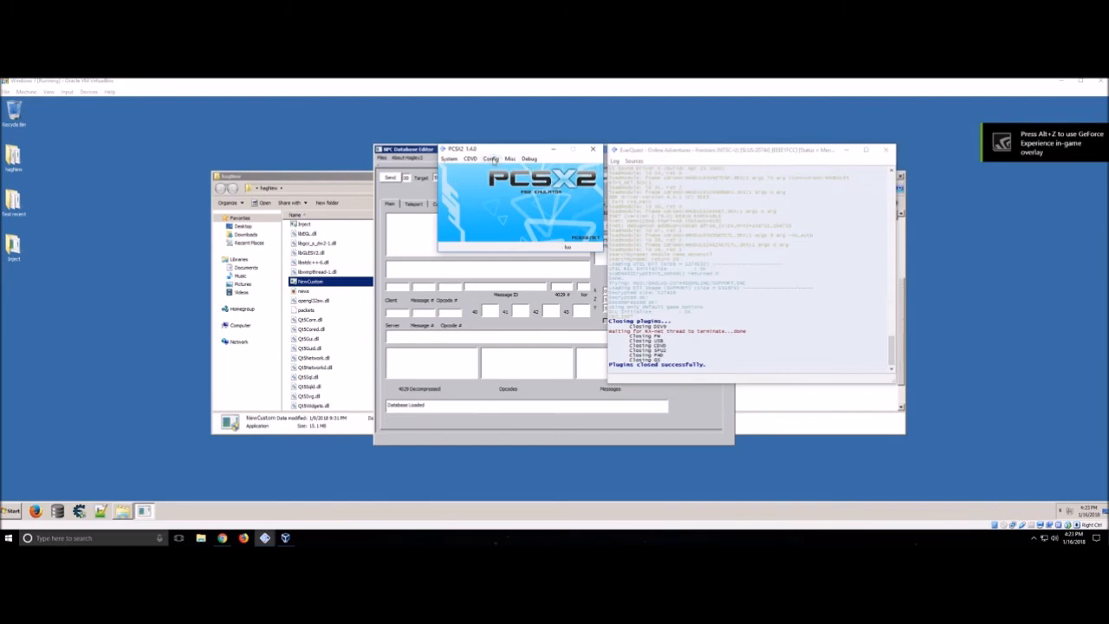
- In the GSdx video plugin settings, set the adapter to NVIDIA GeForce GTX 1080 and the renderer to OpenGL (Hardware)
click(491, 159)
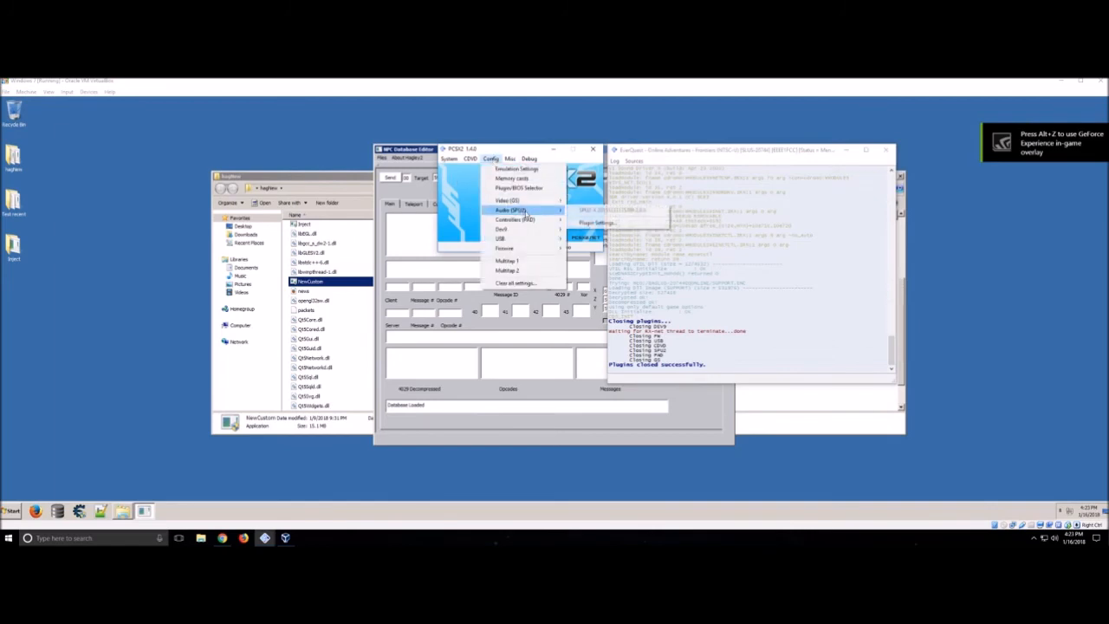
mouse_move(533, 203)
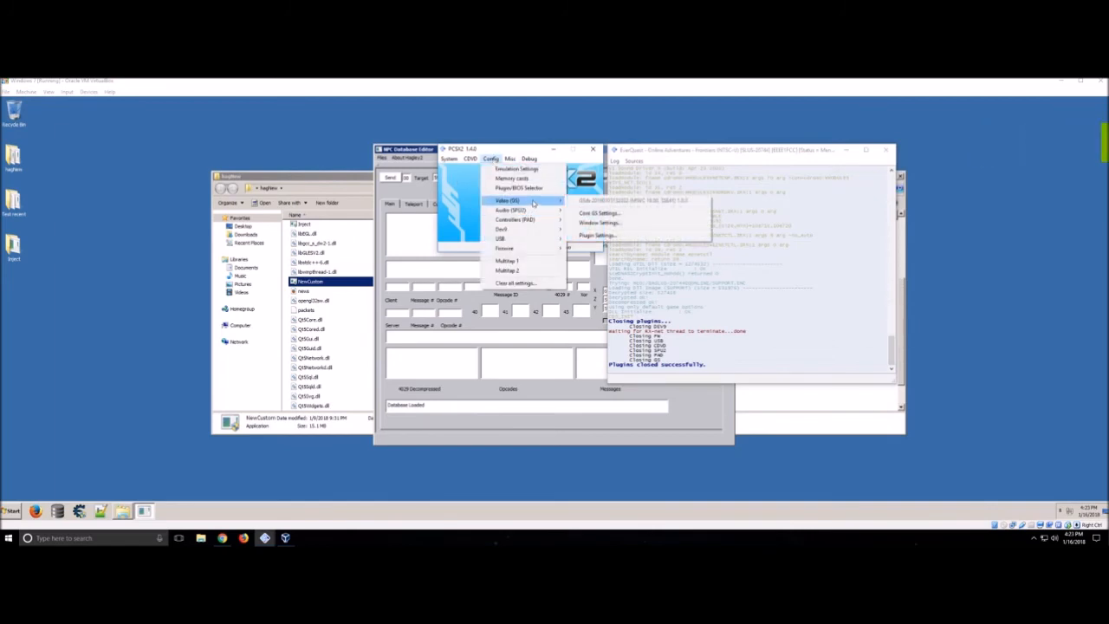
click(602, 235)
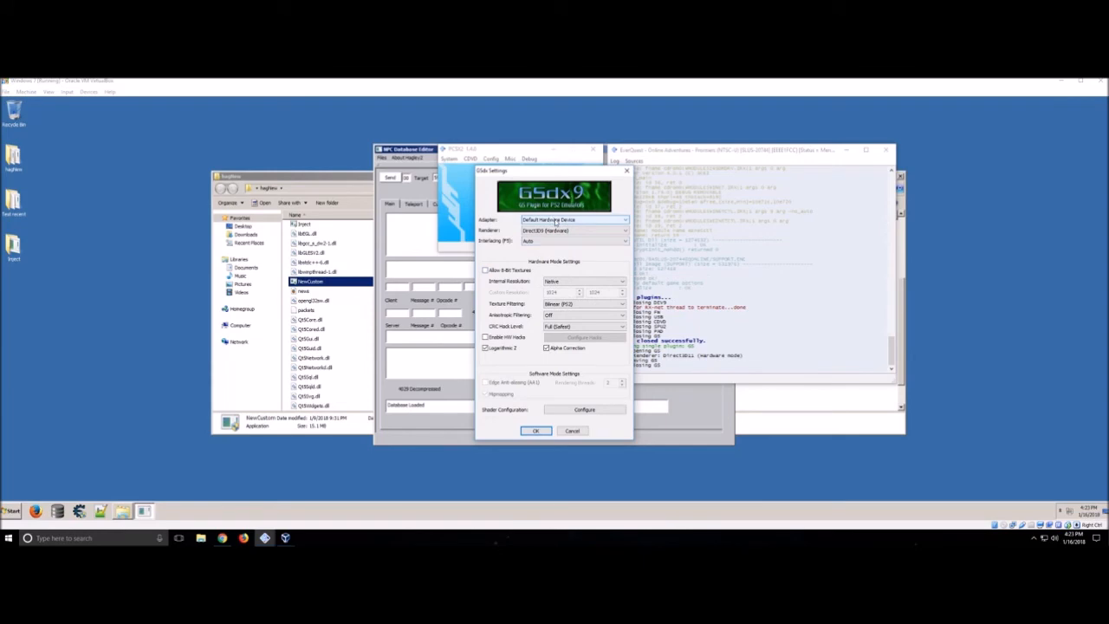
click(555, 220)
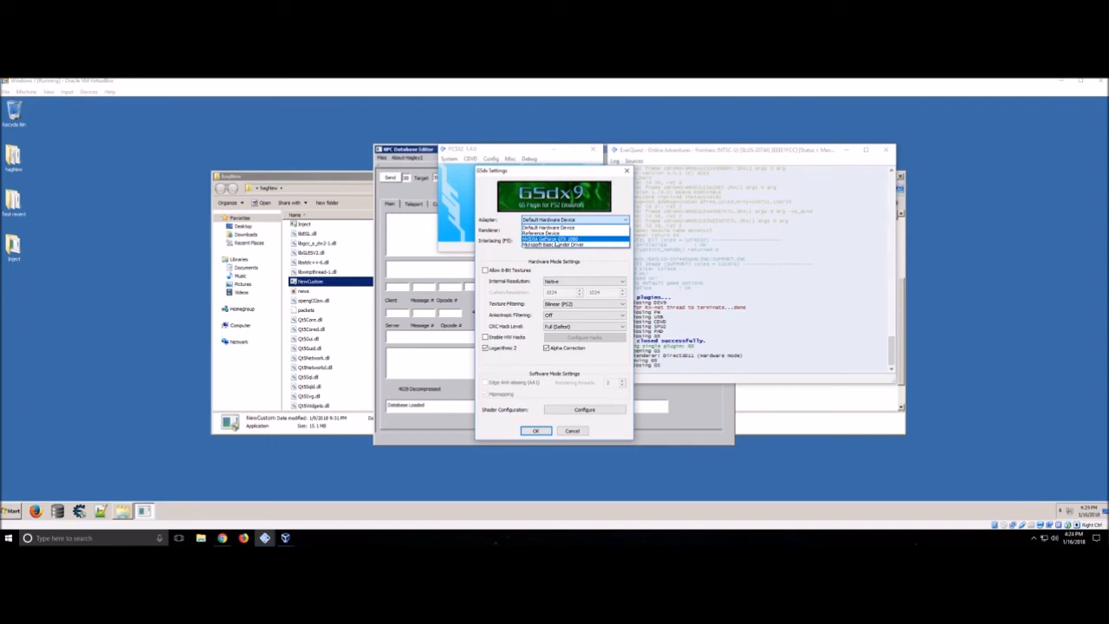
click(555, 239)
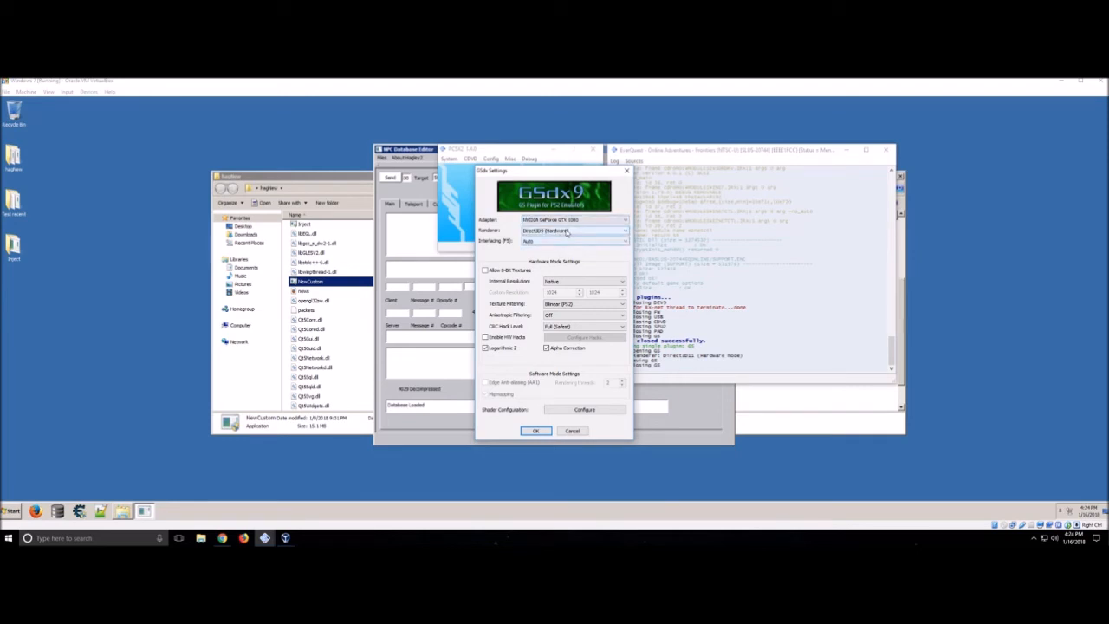
click(567, 231)
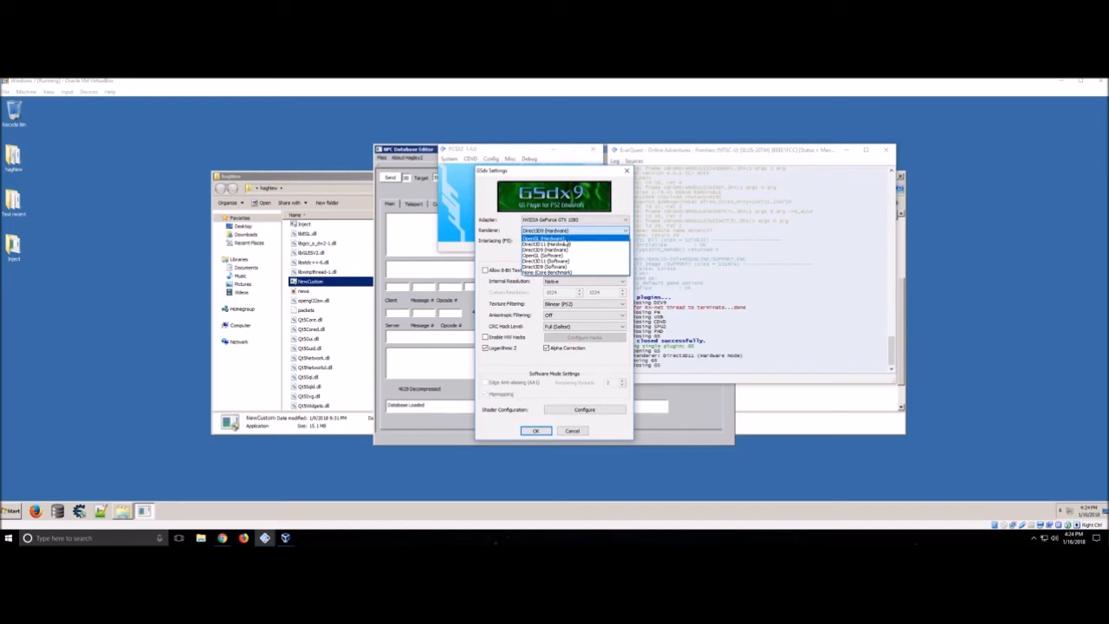
click(564, 239)
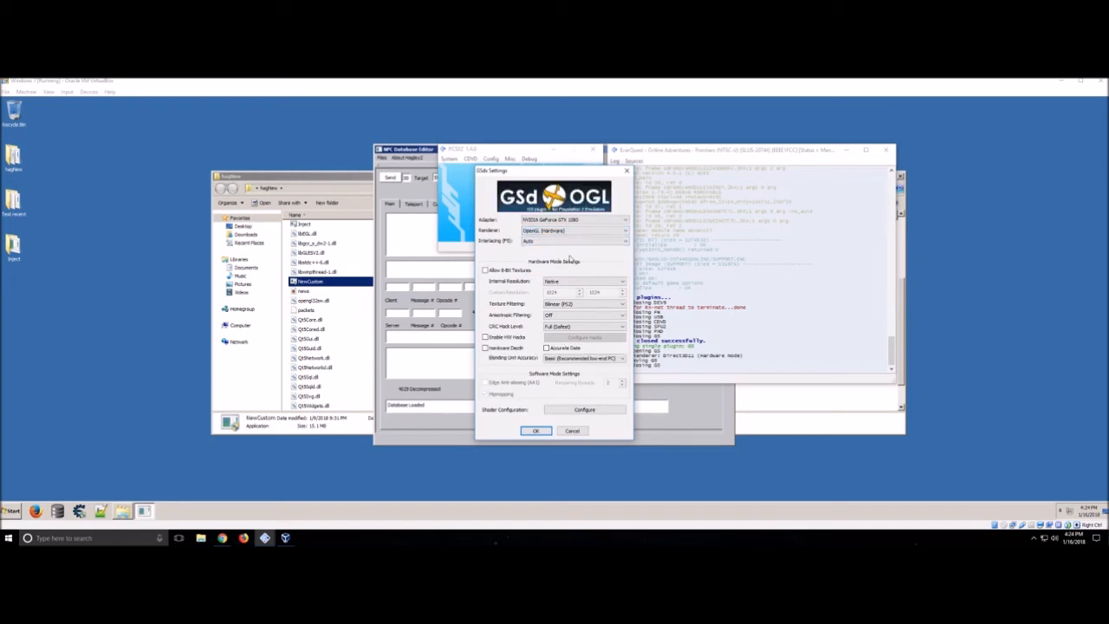
click(567, 231)
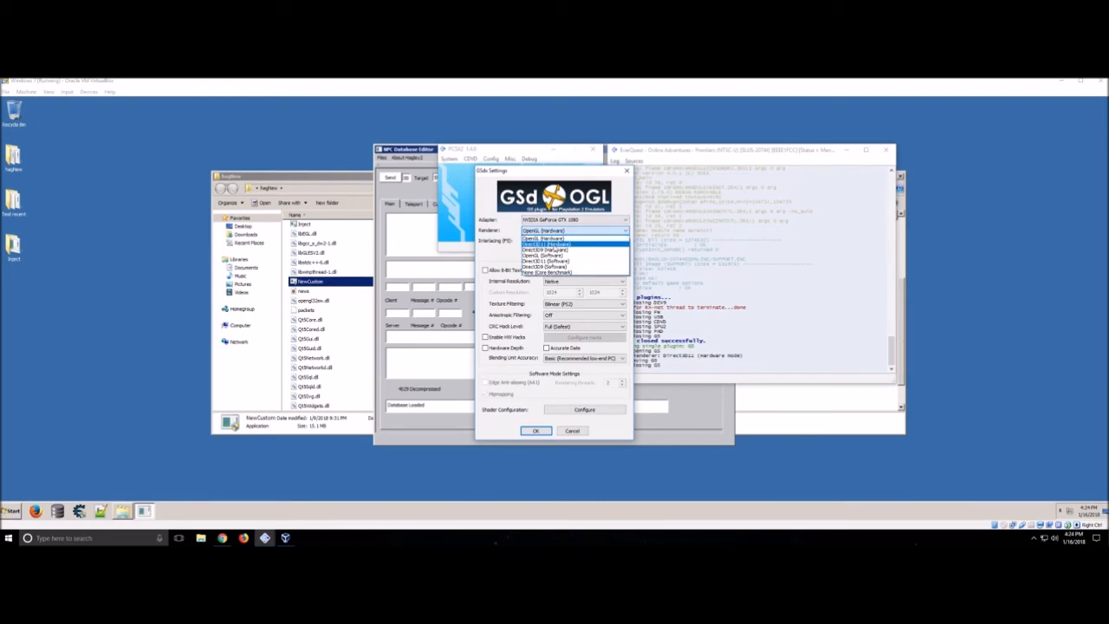
click(546, 237)
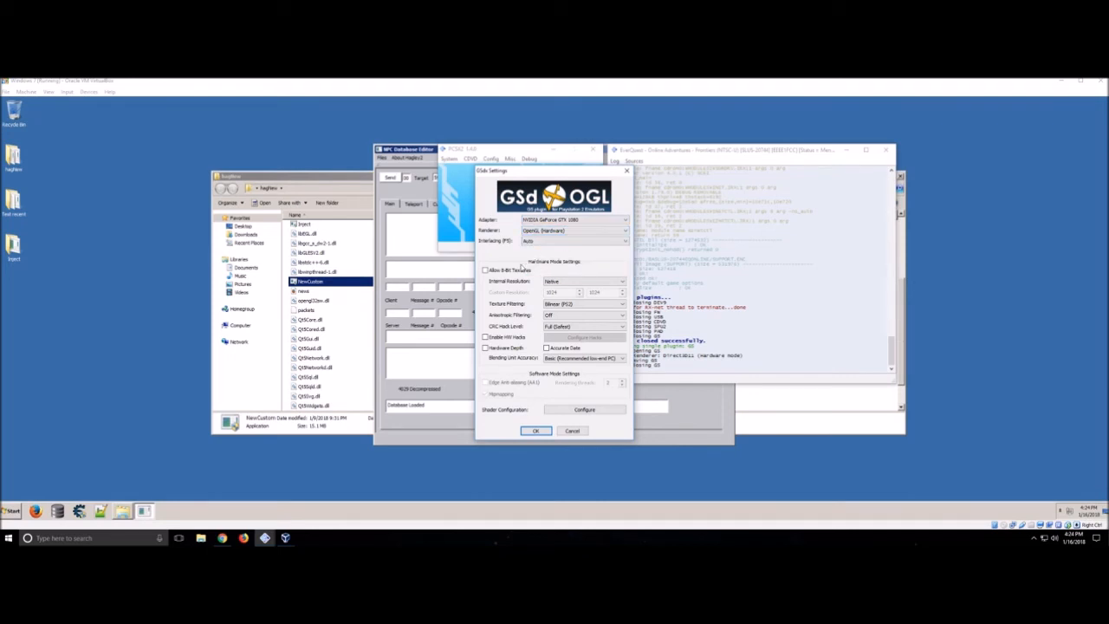
- Allow 8-bit textures and set the internal resolution to 4x Native in the hardware mode settings
click(498, 270)
click(609, 282)
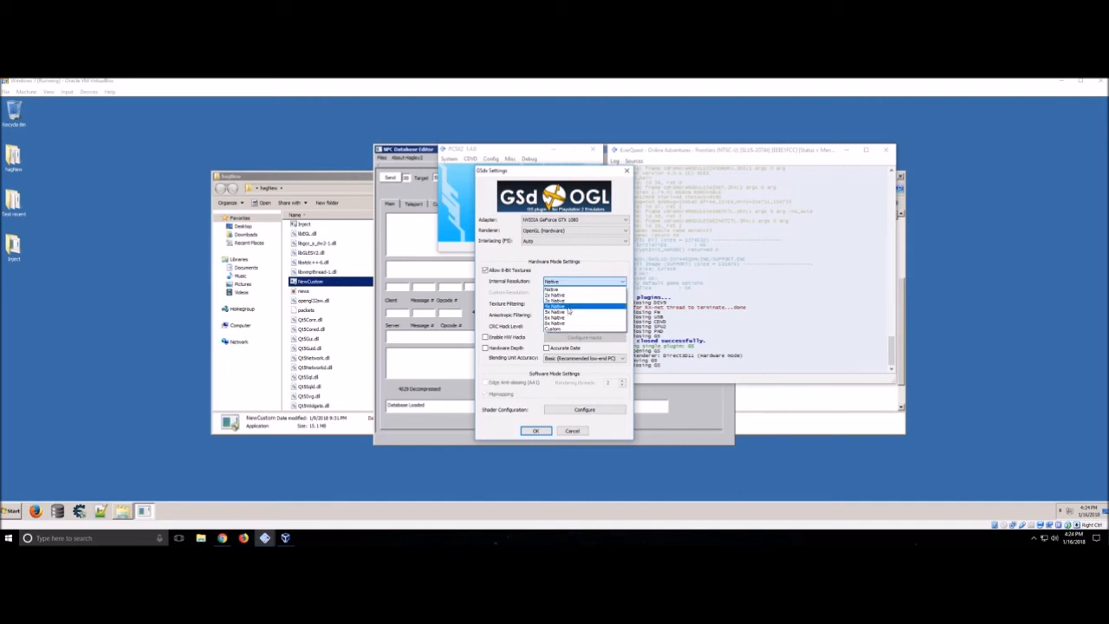
click(568, 308)
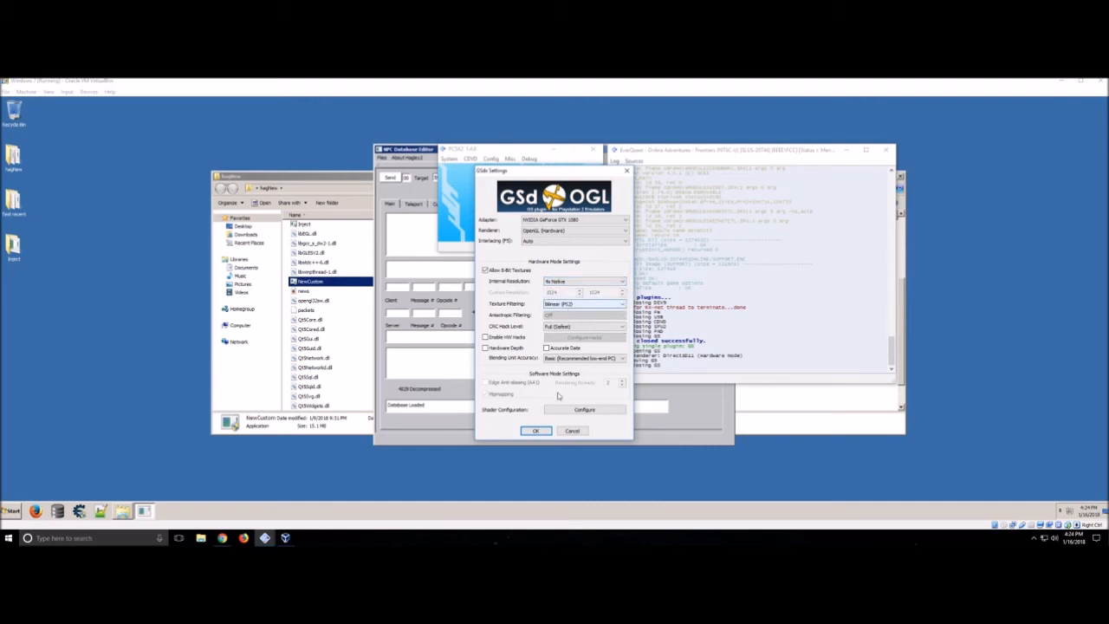
- Save the GSdx video settings and reboot the game disc in fast mode, accepting the virtual machine reset
click(533, 430)
click(448, 158)
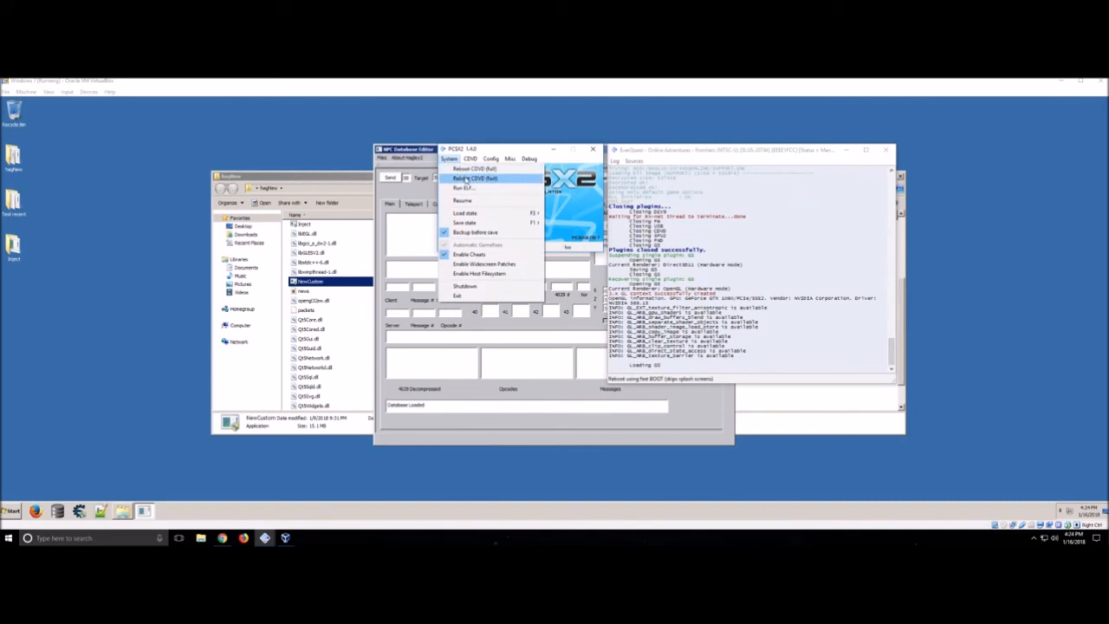
click(466, 179)
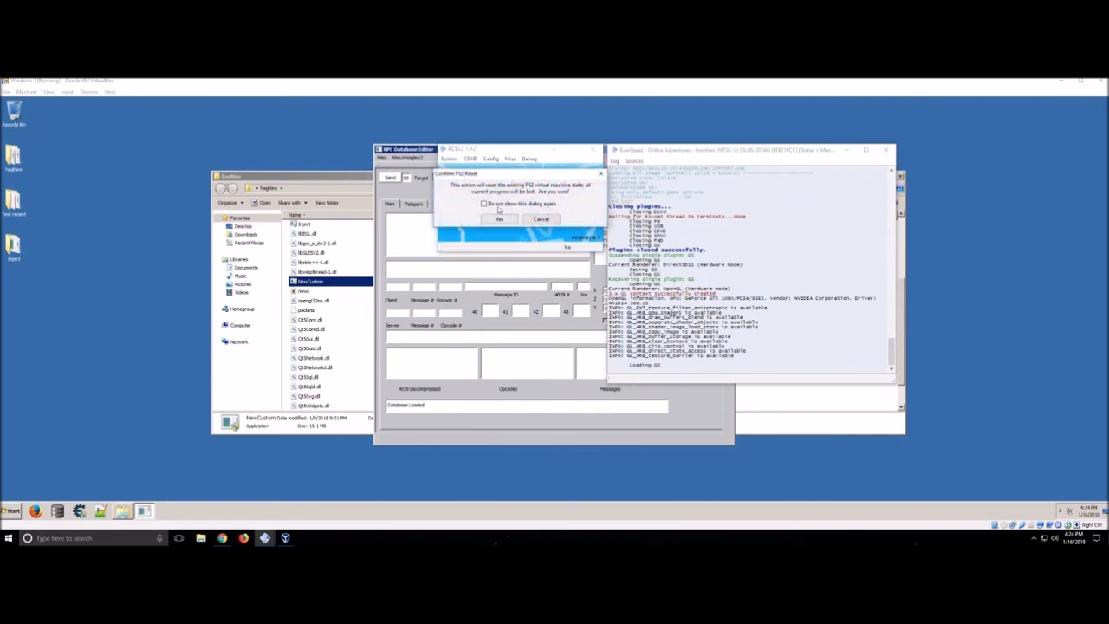
click(499, 218)
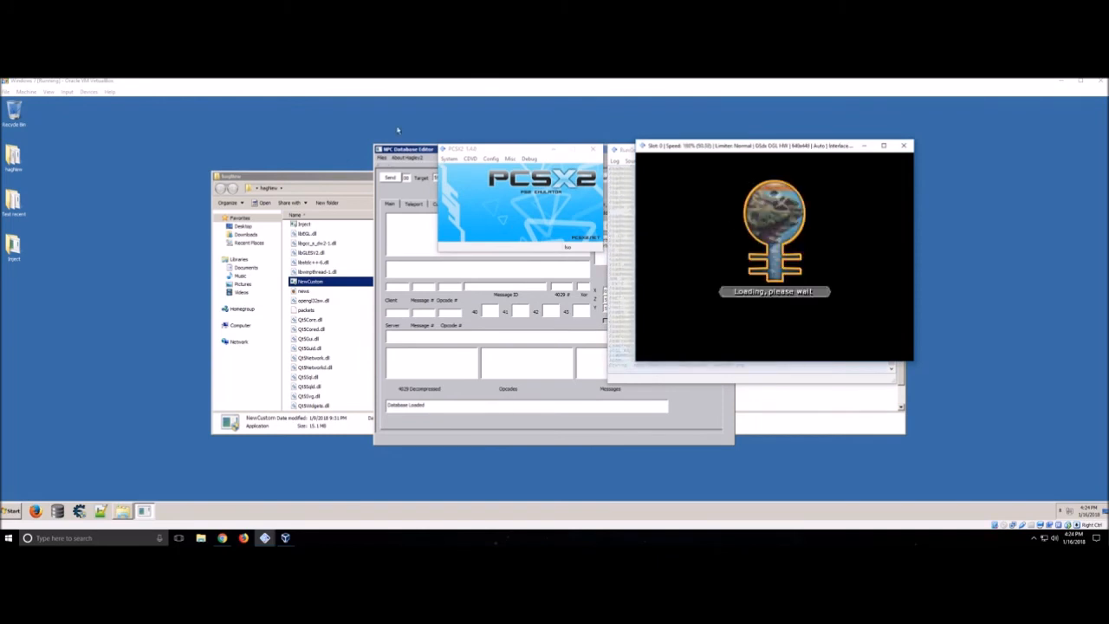
- Move the NPC Database Editor window clear of the game area and bring the PCSX2 game window to the front
drag(420, 149, 179, 143)
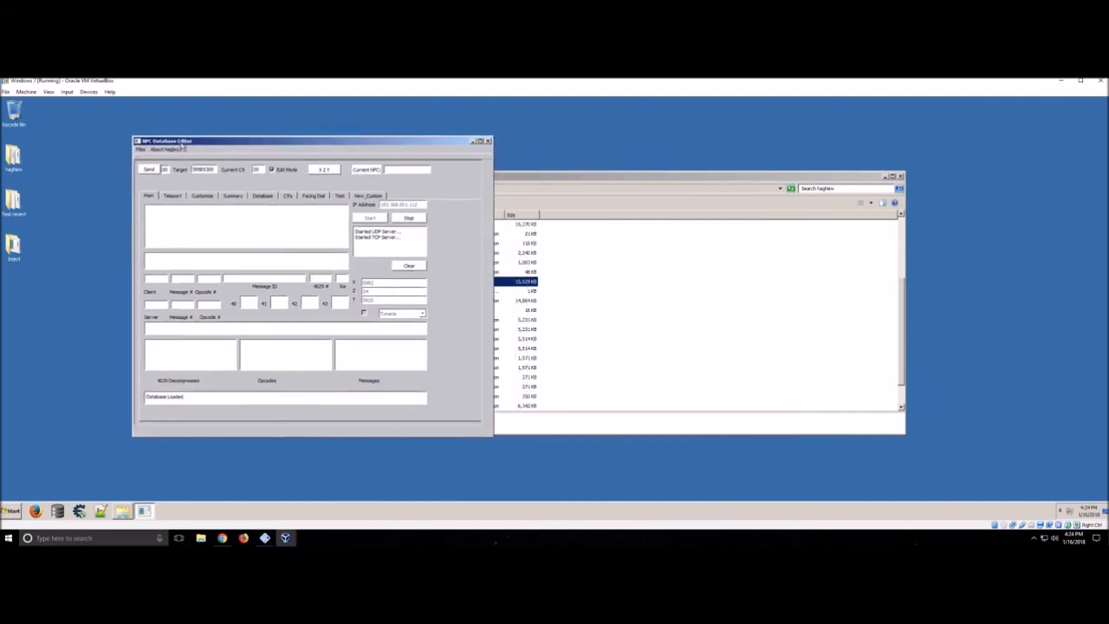
click(264, 538)
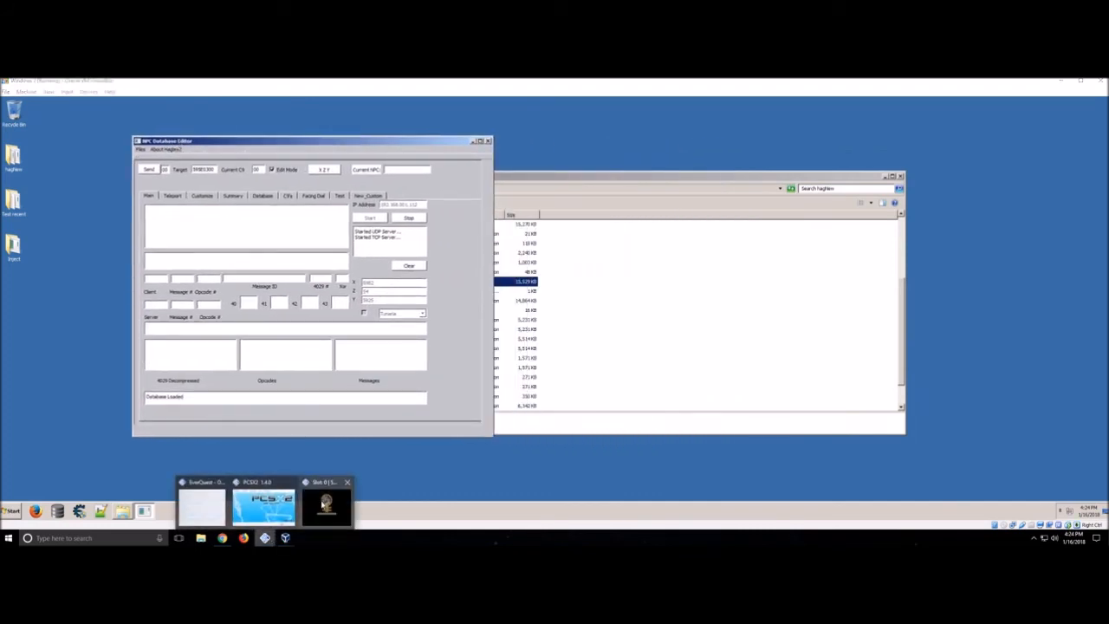
click(326, 502)
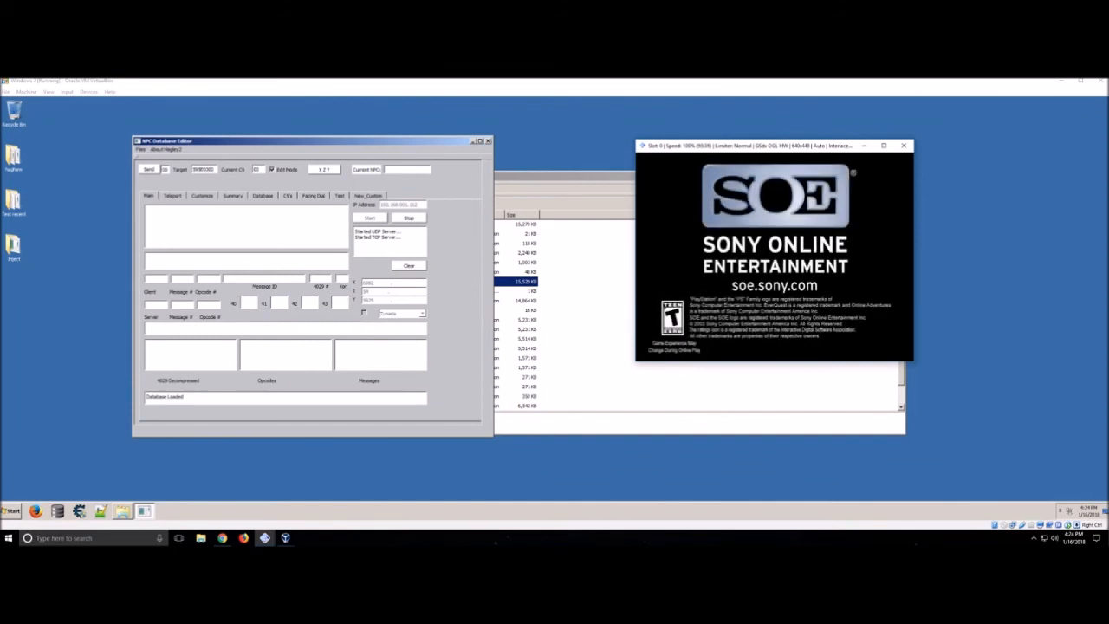
click(264, 537)
click(283, 495)
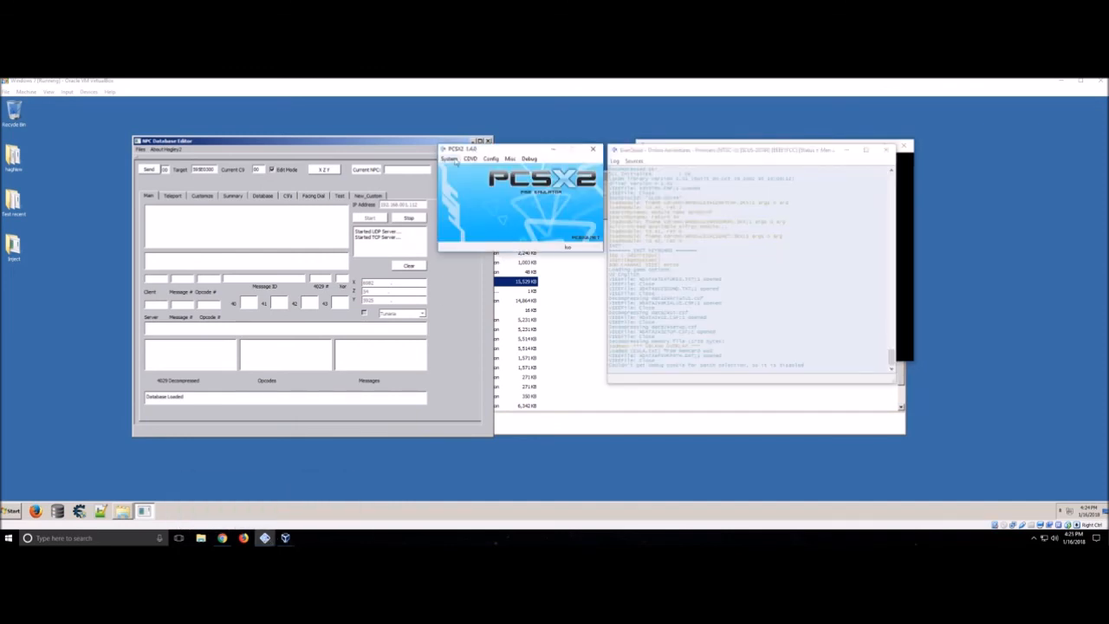
click(450, 160)
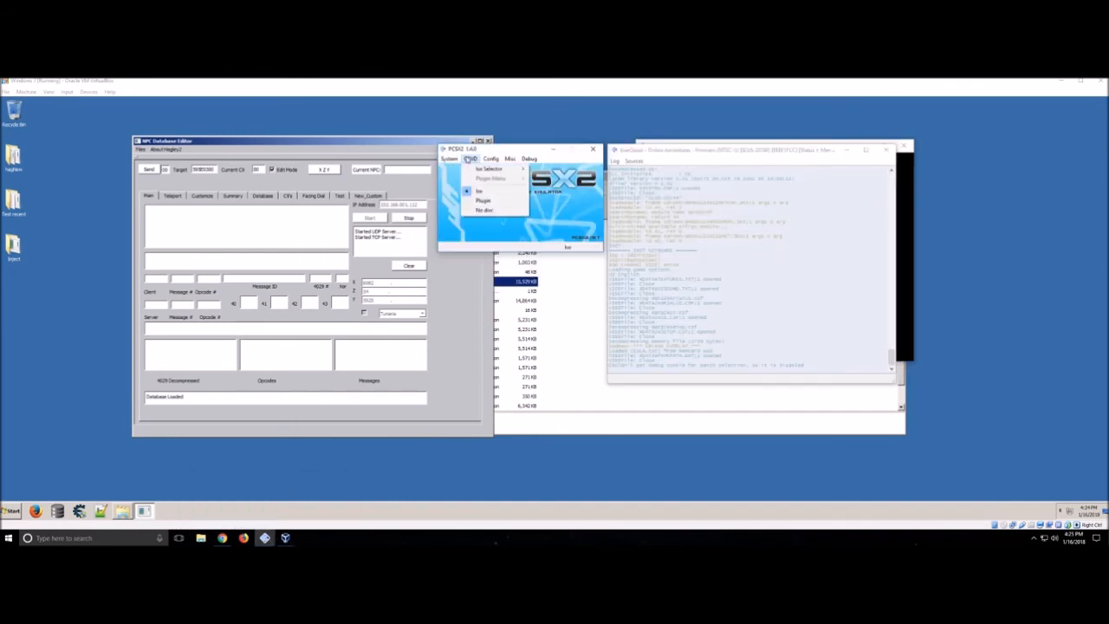
click(544, 125)
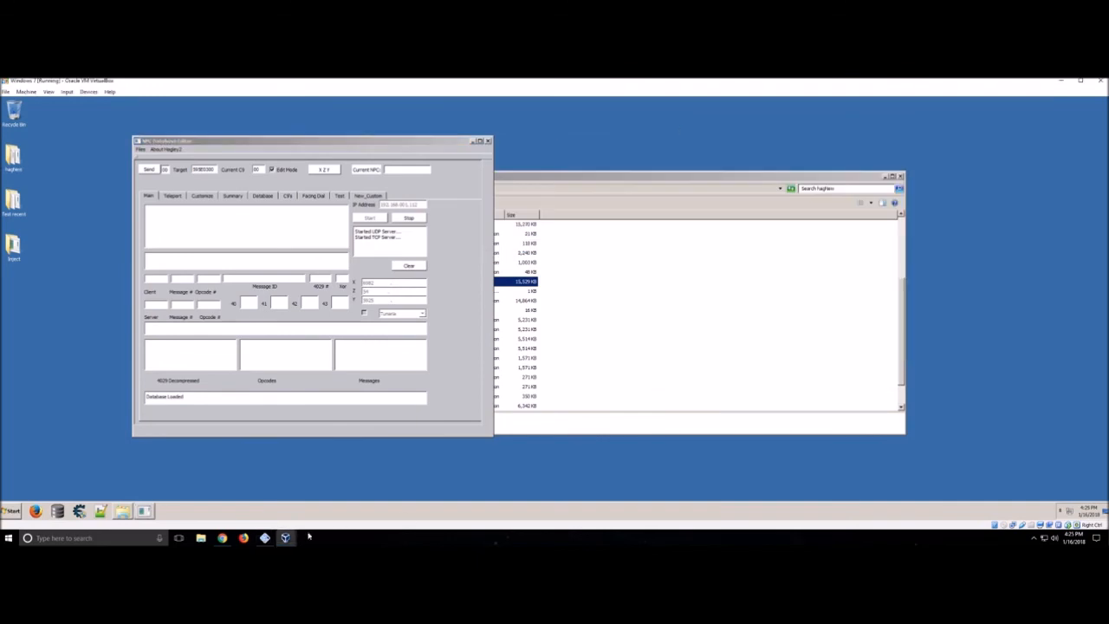
- Return to the game window and accept the User Agreement and Software License
click(267, 538)
click(336, 494)
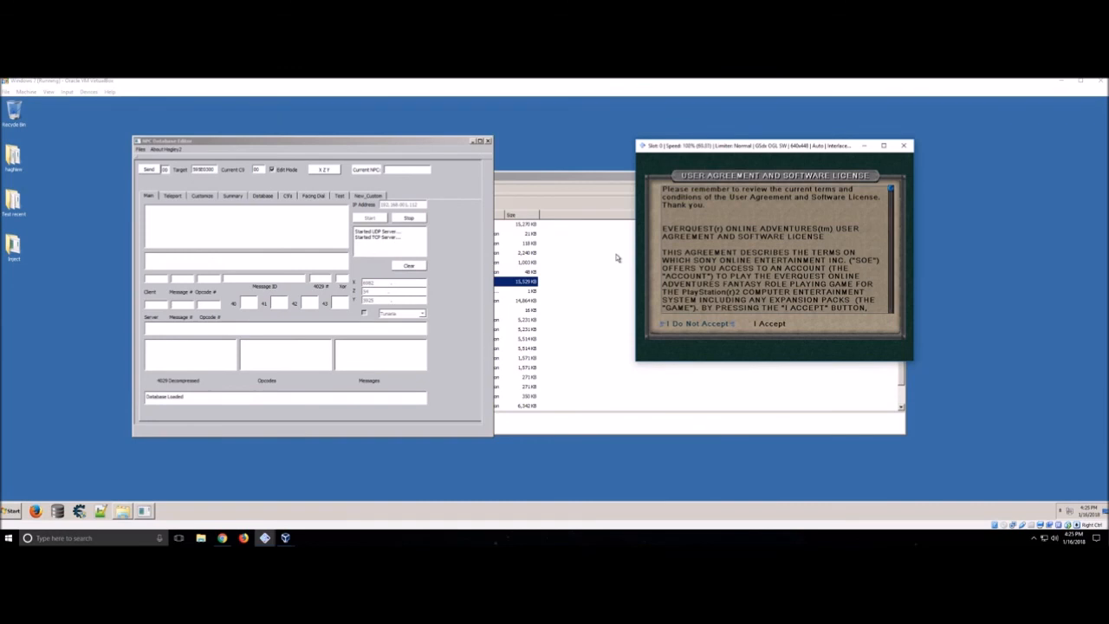
key(Right)
key(Return)
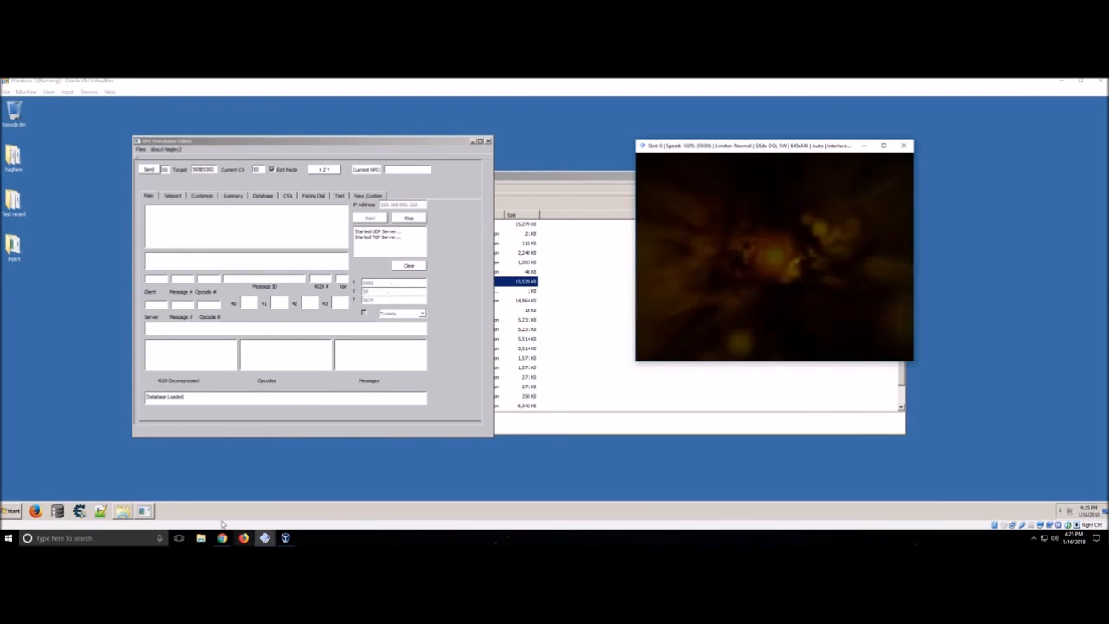
- Open the Speedhacks page of the PCSX2 emulation settings and turn off the preset
mouse_move(266, 537)
click(264, 502)
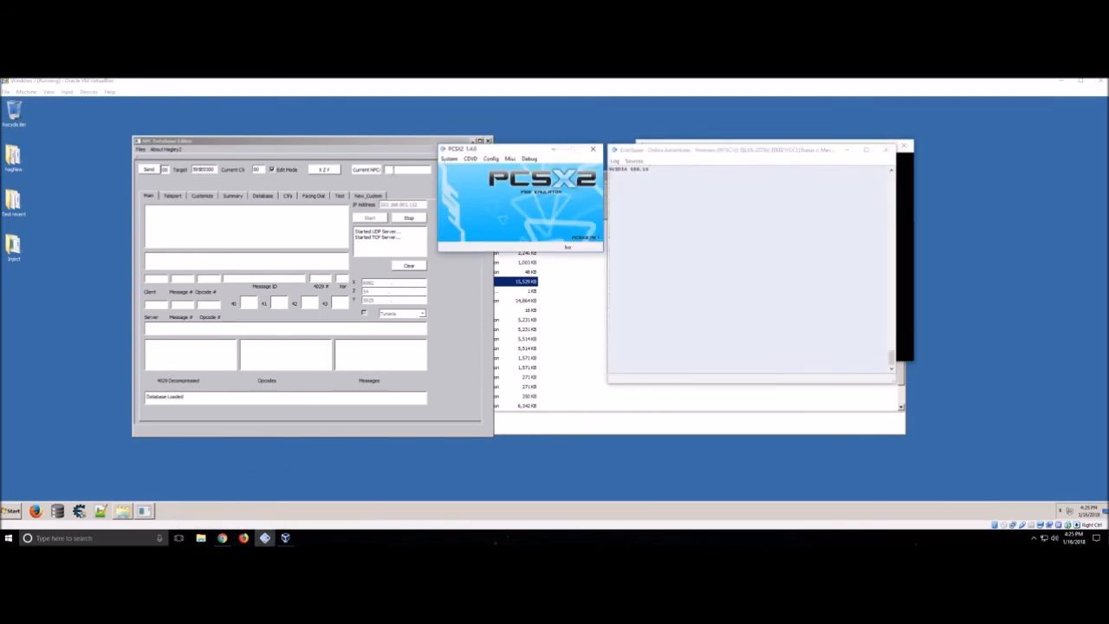
click(450, 159)
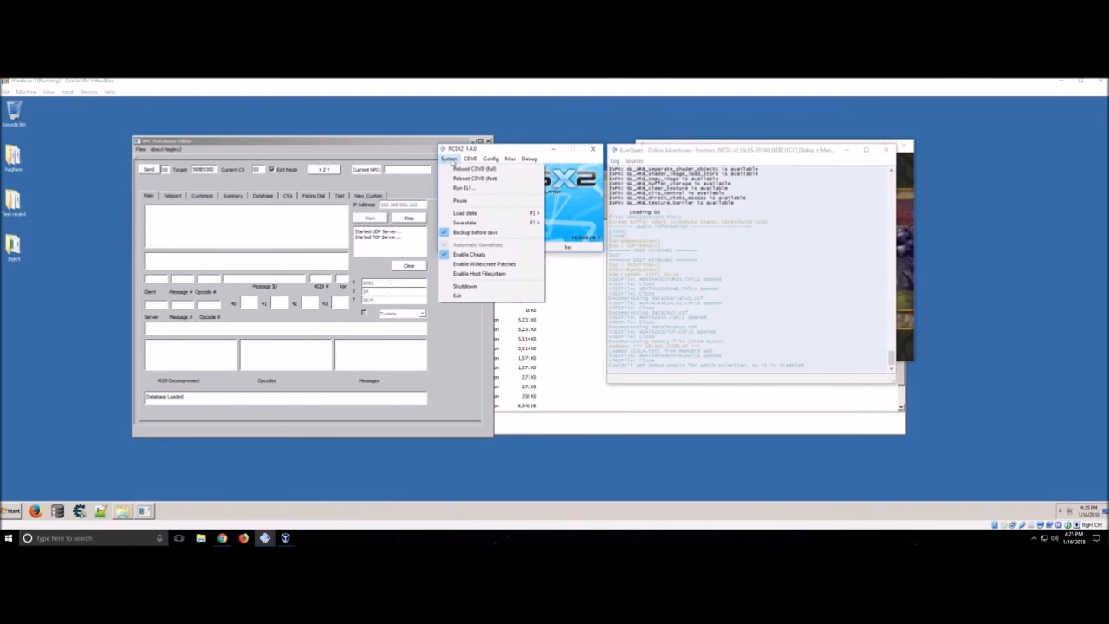
click(490, 160)
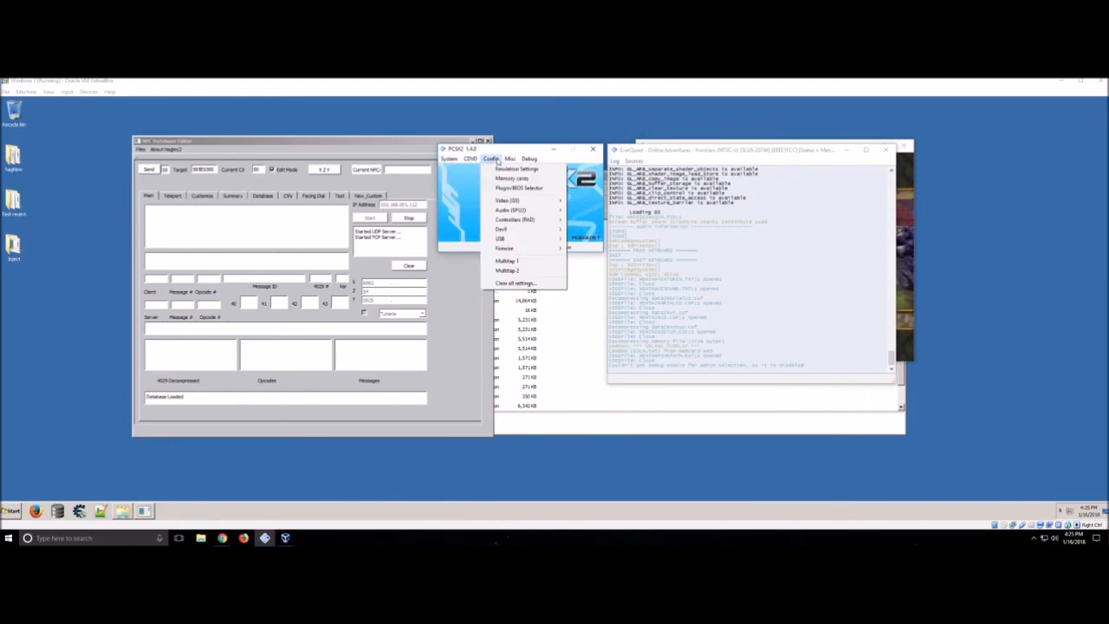
click(520, 169)
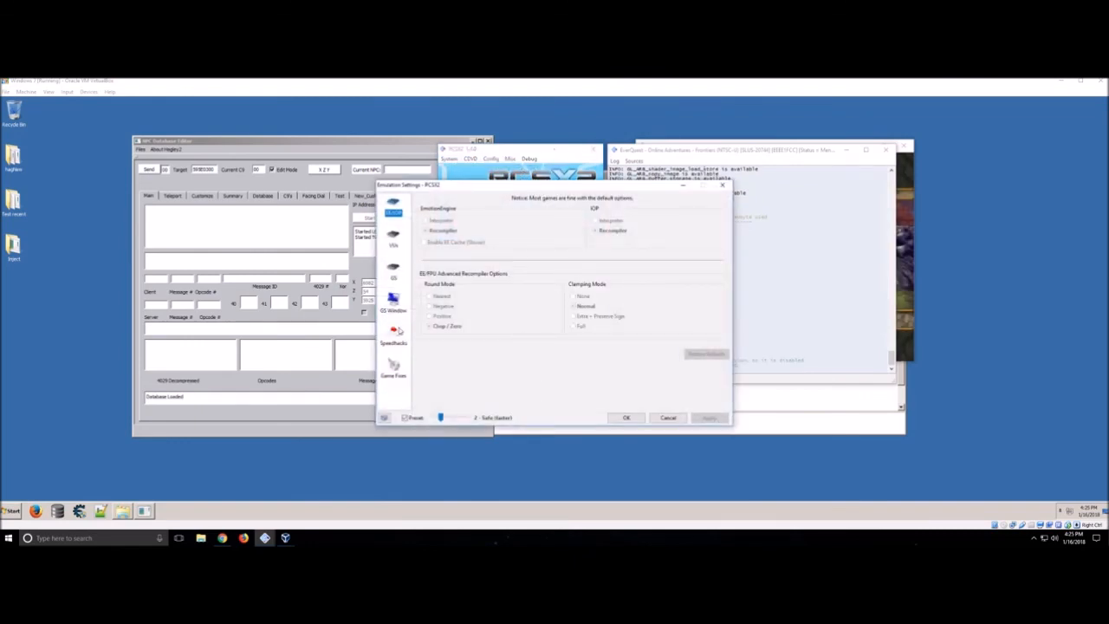
click(395, 335)
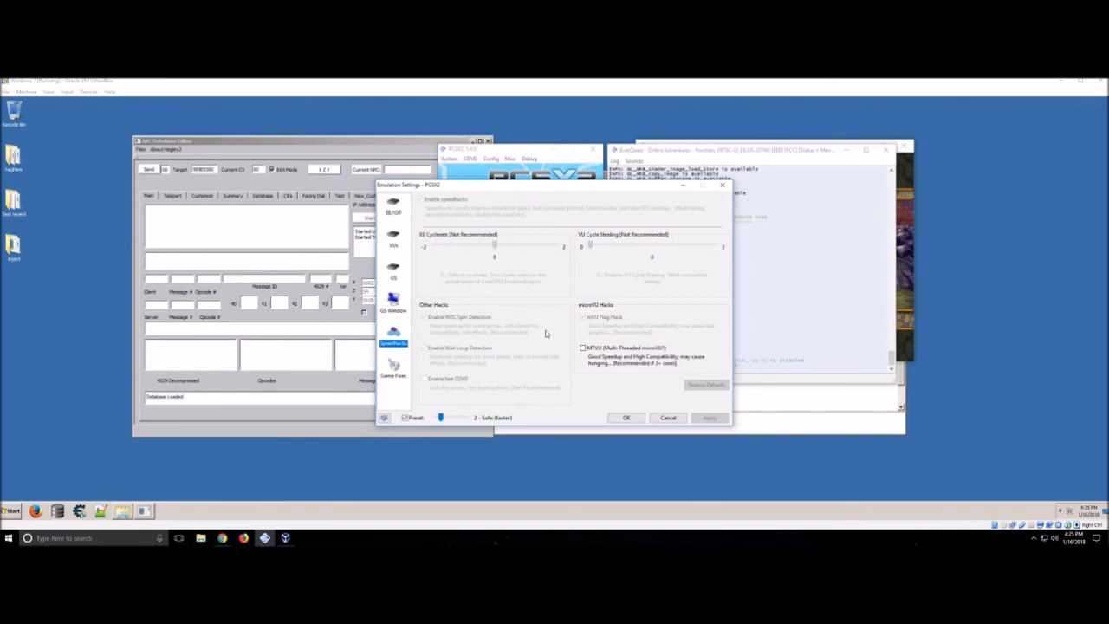
click(416, 417)
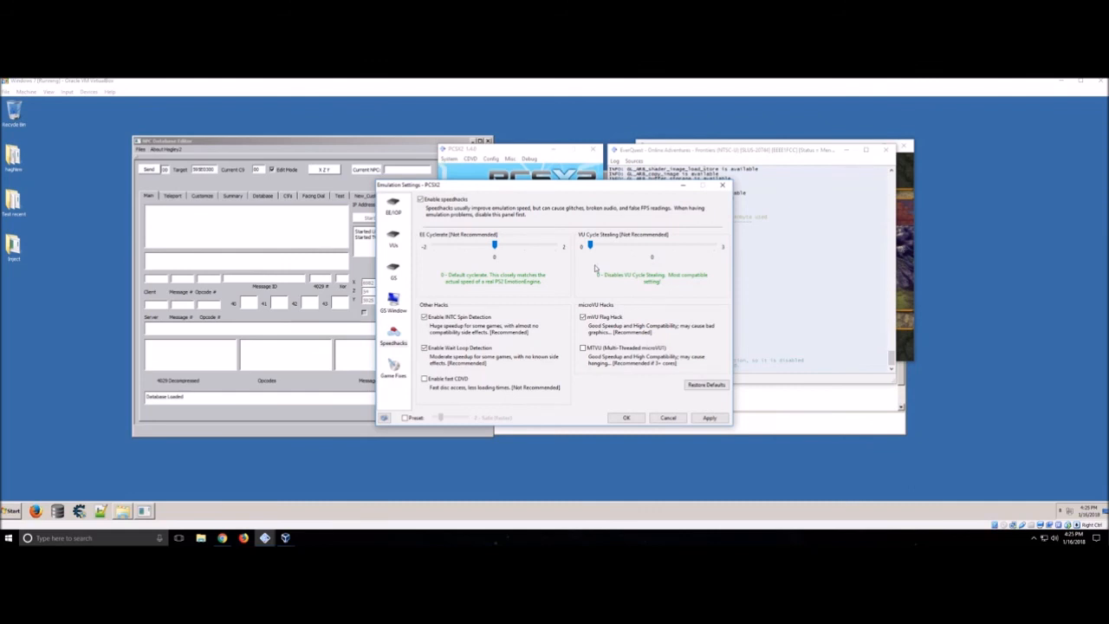
- Set VU Cycle Stealing to 2 and move the game window away from the emulation settings dialog
drag(594, 245, 673, 245)
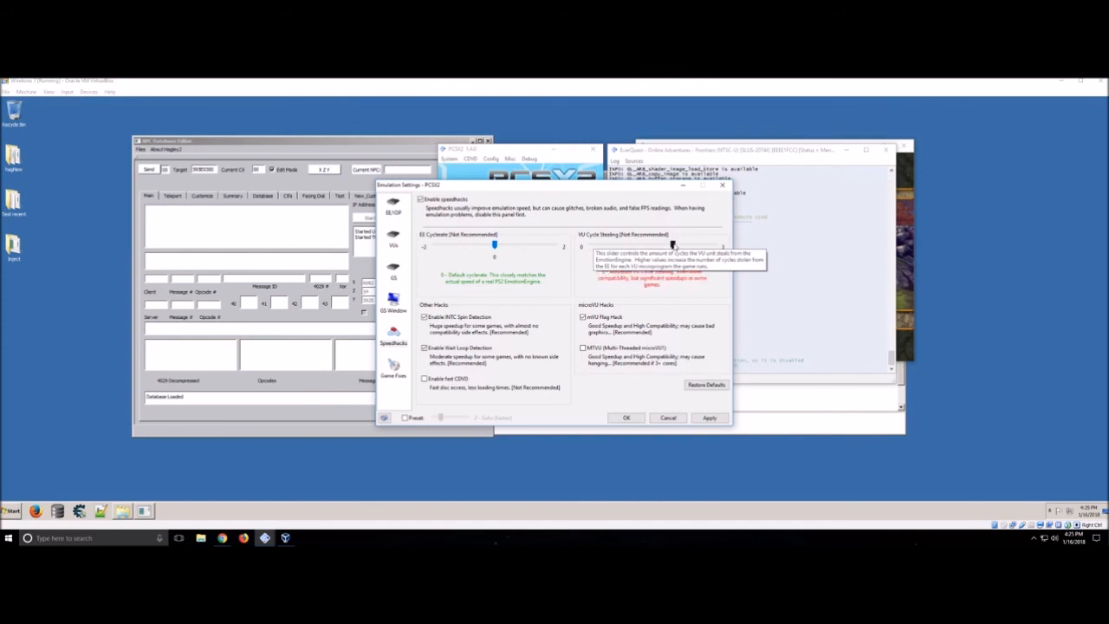
click(877, 205)
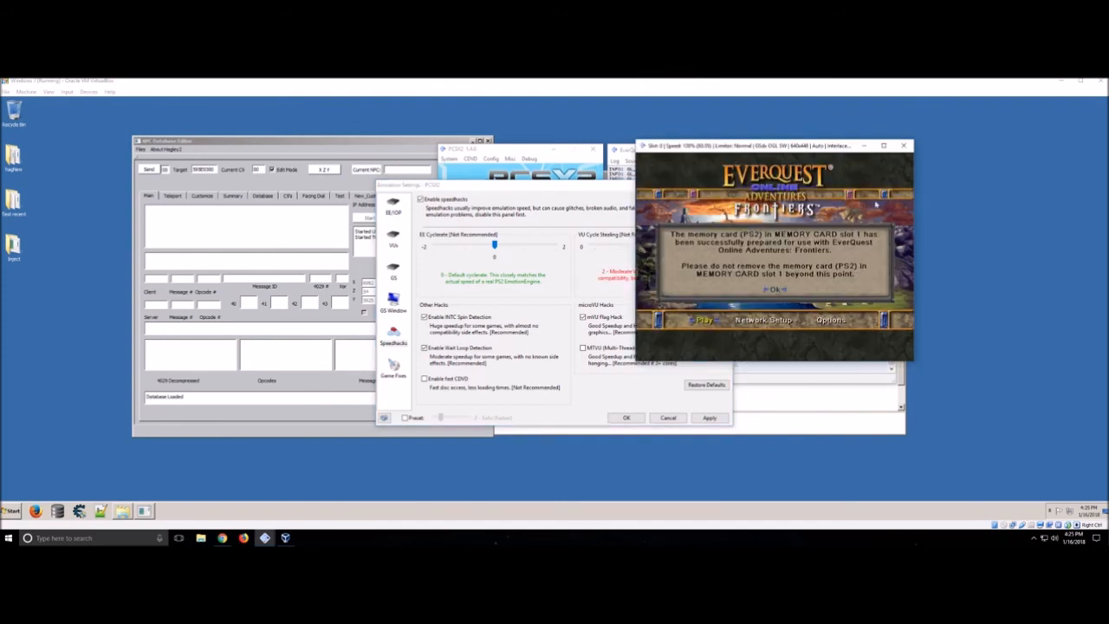
drag(718, 143, 778, 145)
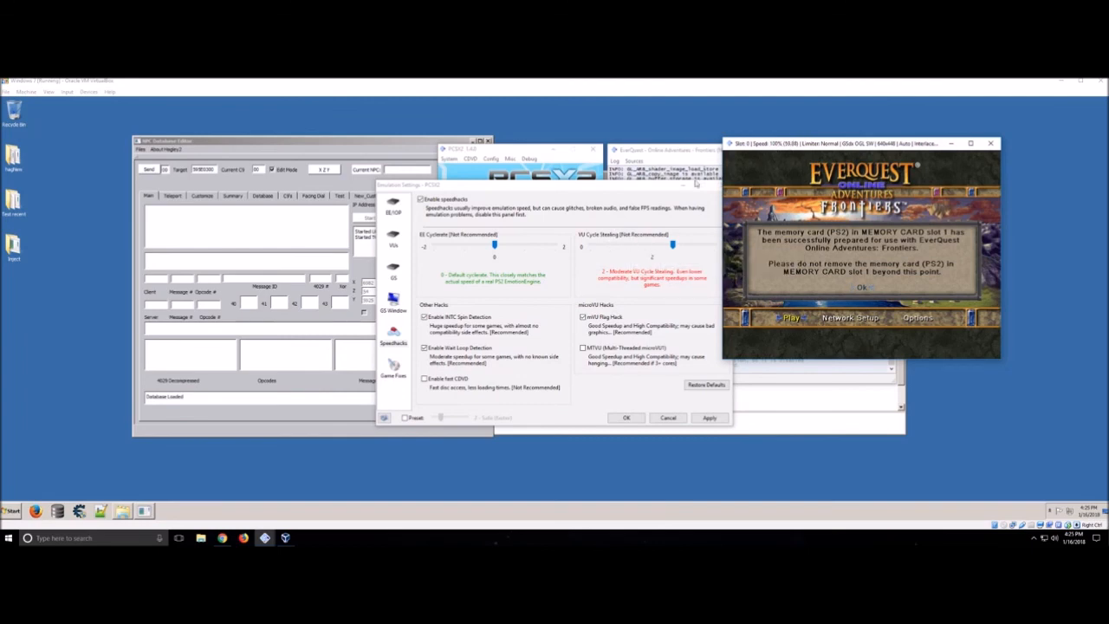
- Set VU Cycle Stealing to 0, then apply and close the emulation settings
drag(671, 245, 600, 245)
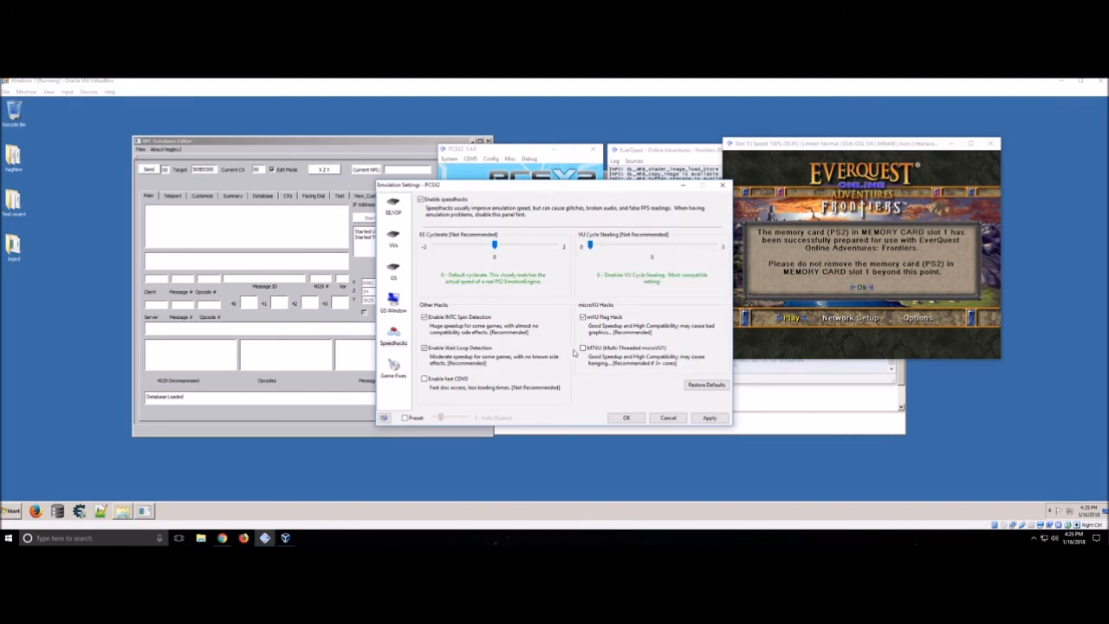
click(705, 418)
click(636, 419)
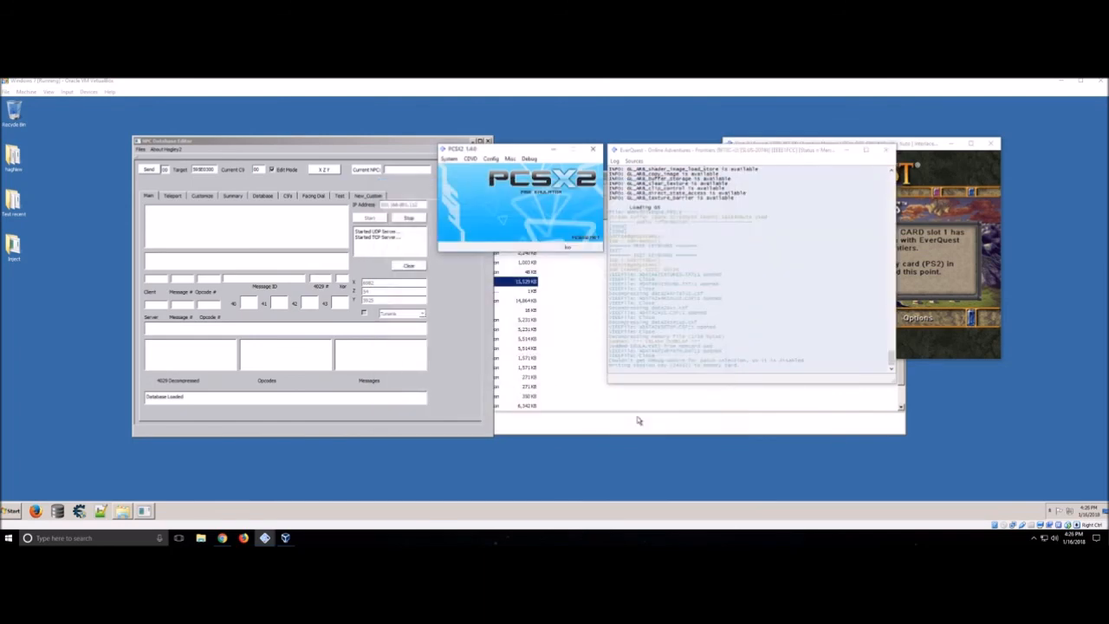
- Acknowledge the memory card message in the game and choose Play to connect with the network configuration
click(989, 297)
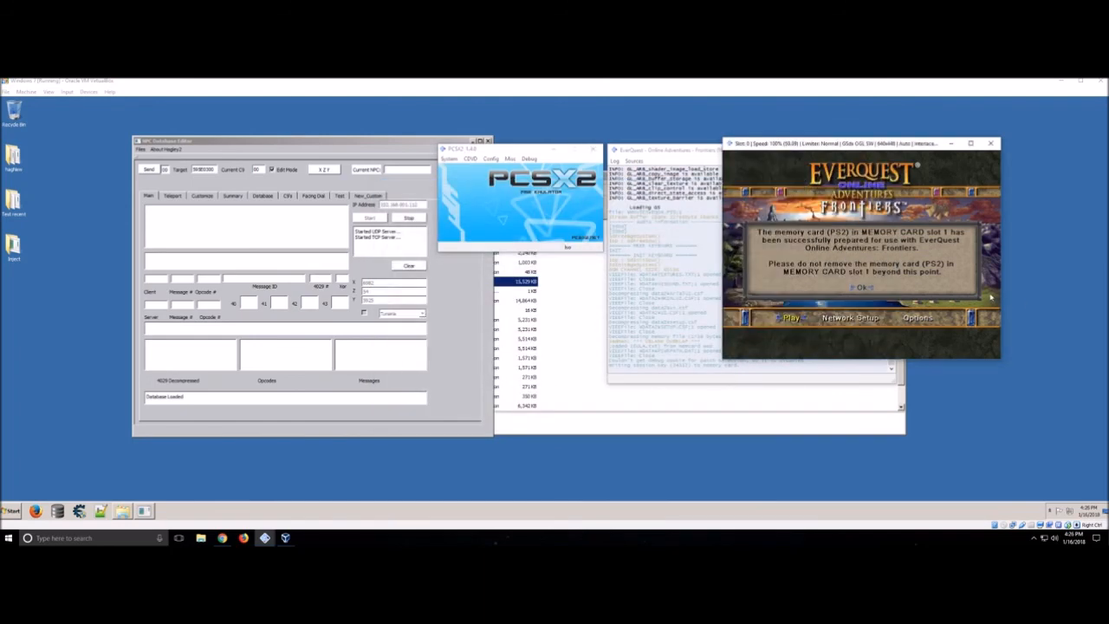
key(Return)
key(Return)
key(Return)
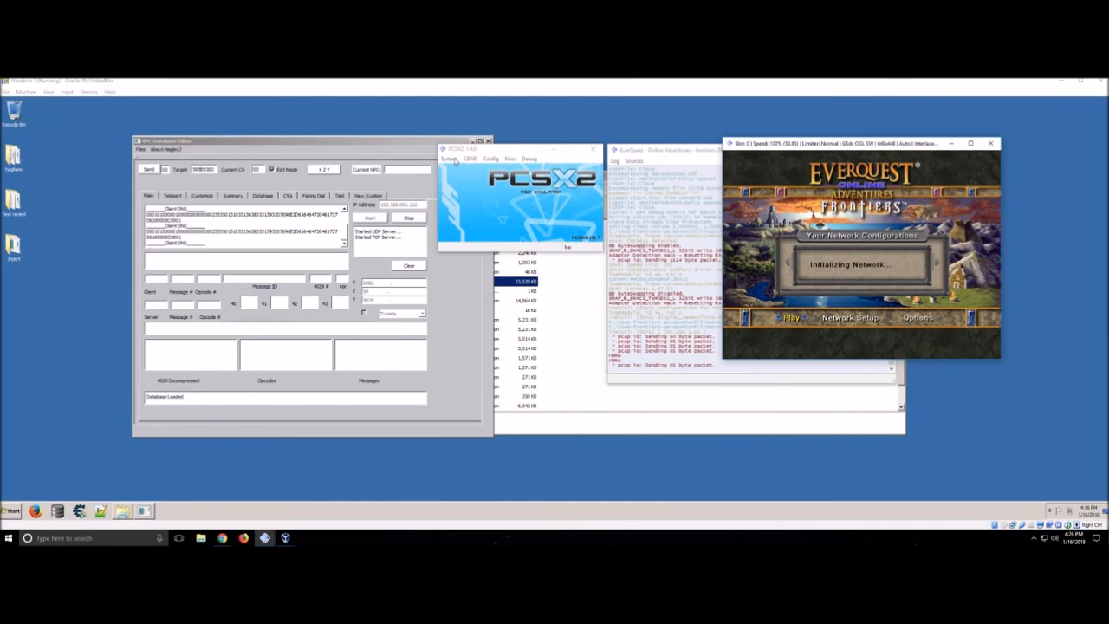
- Check whether cheats are enabled in PCSX2 and return to the game window
click(451, 159)
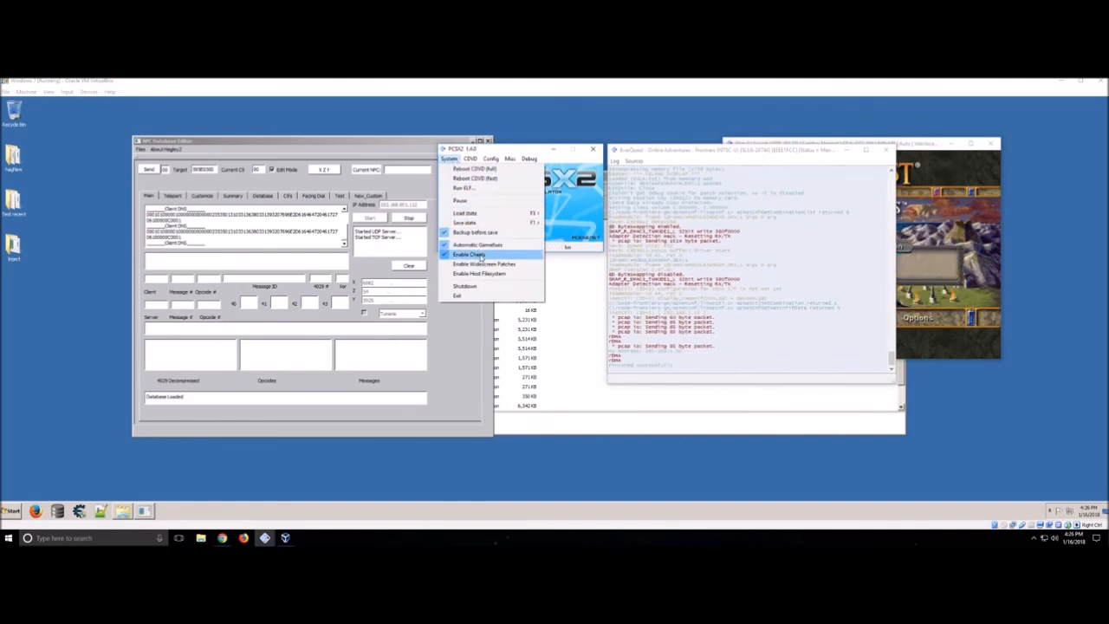
click(950, 212)
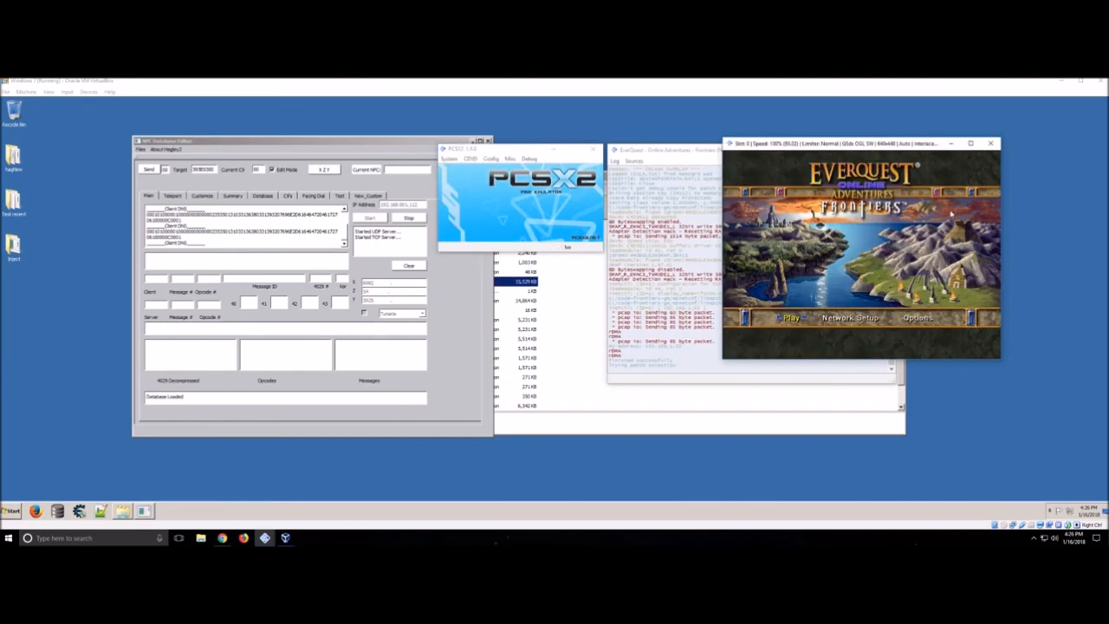